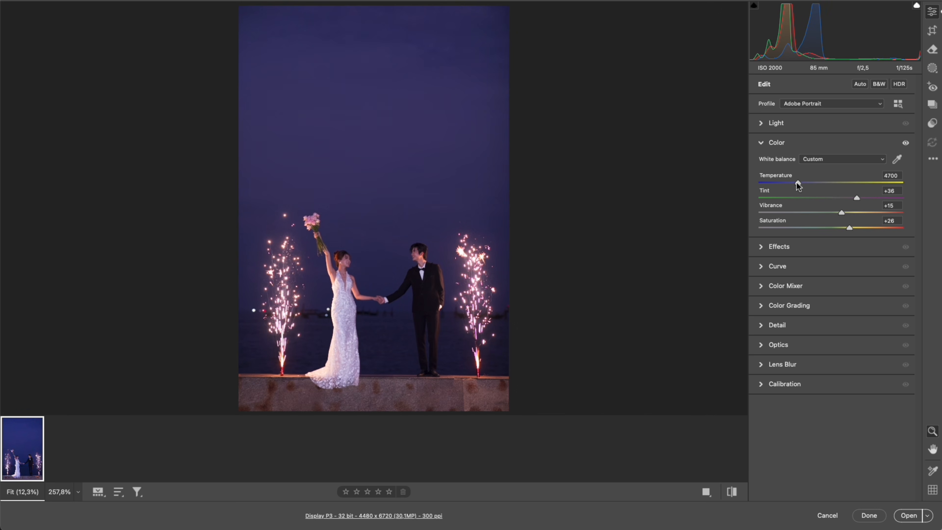
Brighten the midtones by adding a point curve node at about input 152, output 186
left_click(796, 265)
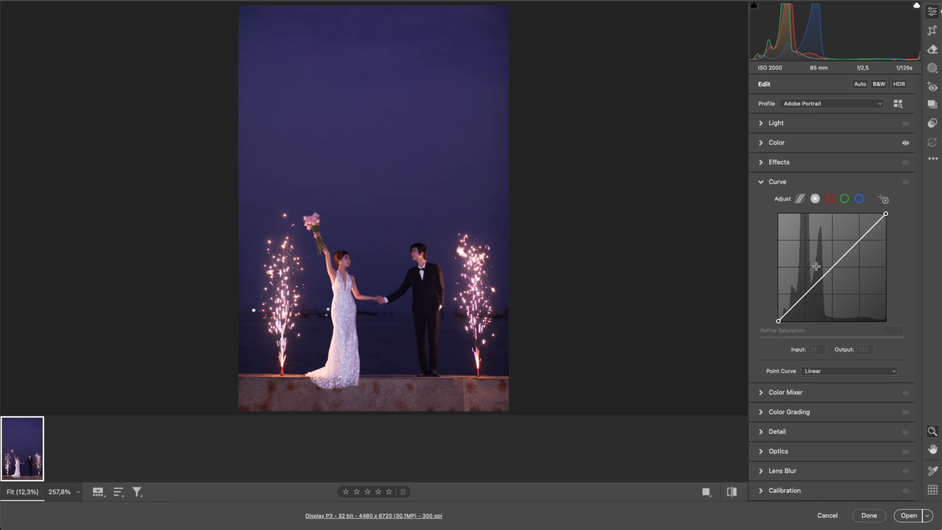
left_click_drag(835, 267, 843, 241)
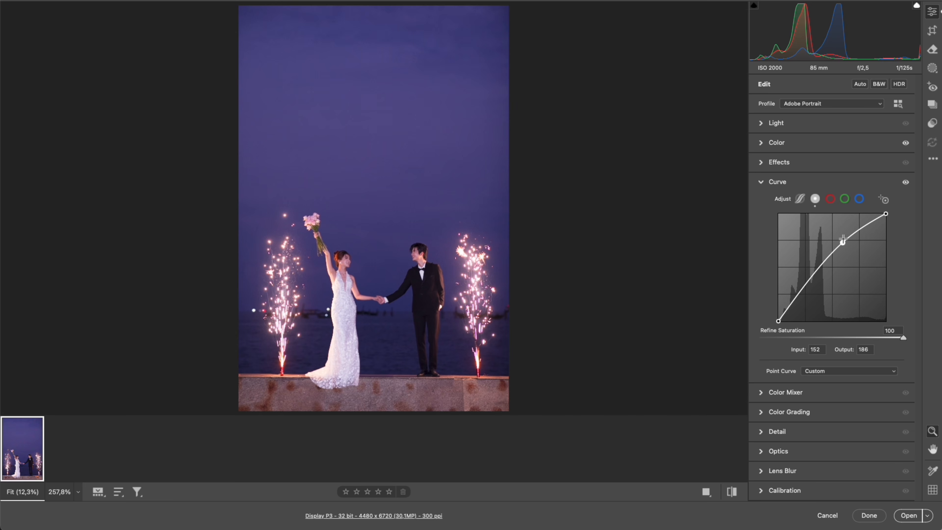
Set calibration Shadows Tint to +16, Red Primary Hue to +21, Green Primary Saturation to +28 and Blue Primary Saturation to +5, and compare with the original
left_click(829, 491)
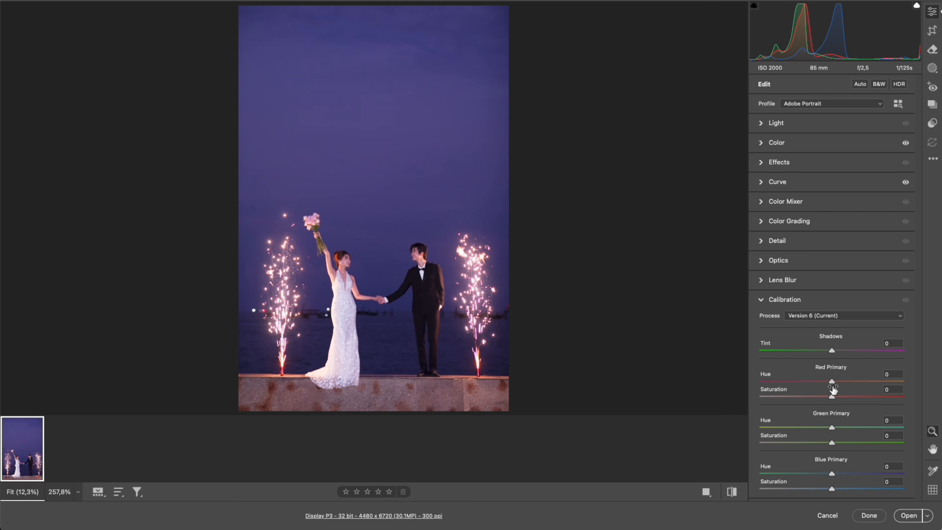
mouse_move(835, 381)
left_mouse_down()
mouse_move(847, 380)
mouse_move(822, 382)
mouse_move(846, 382)
left_mouse_up()
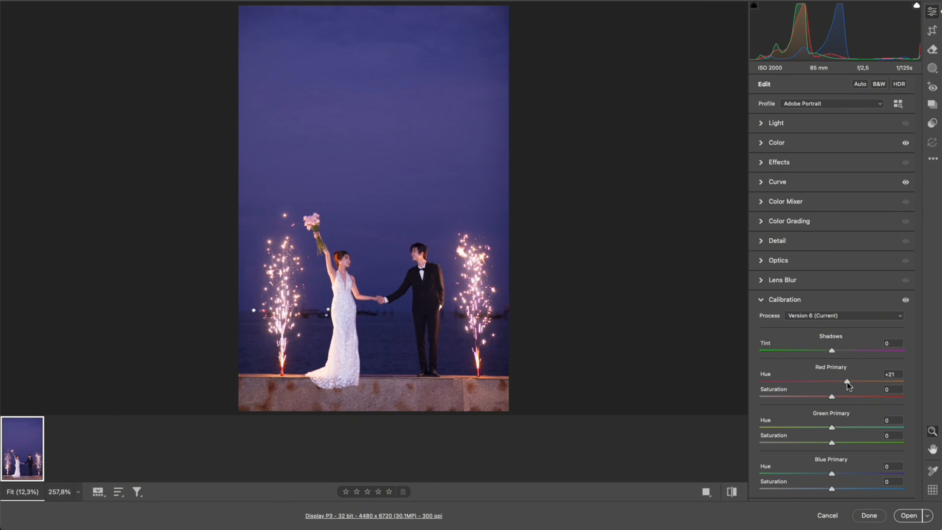
left_click_drag(833, 352, 842, 352)
left_click_drag(831, 443, 849, 443)
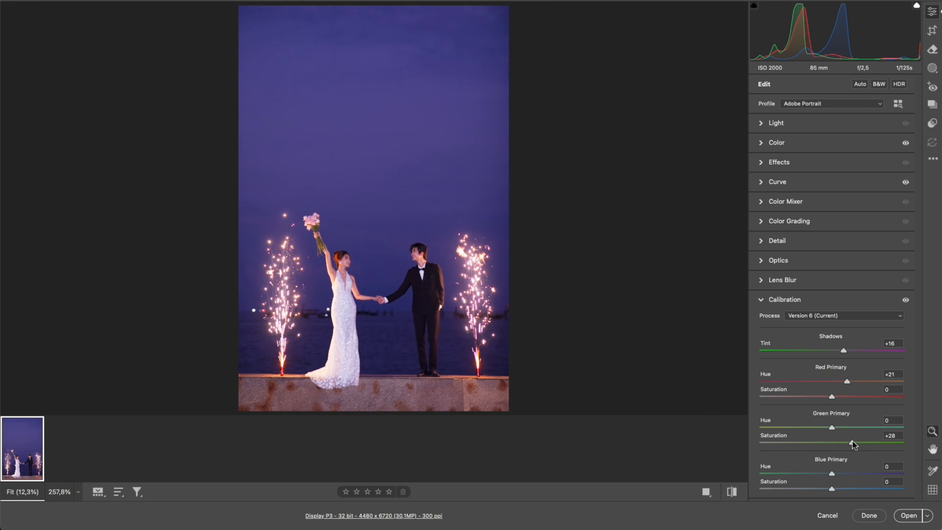
left_click_drag(832, 488, 832, 488)
left_click(709, 496)
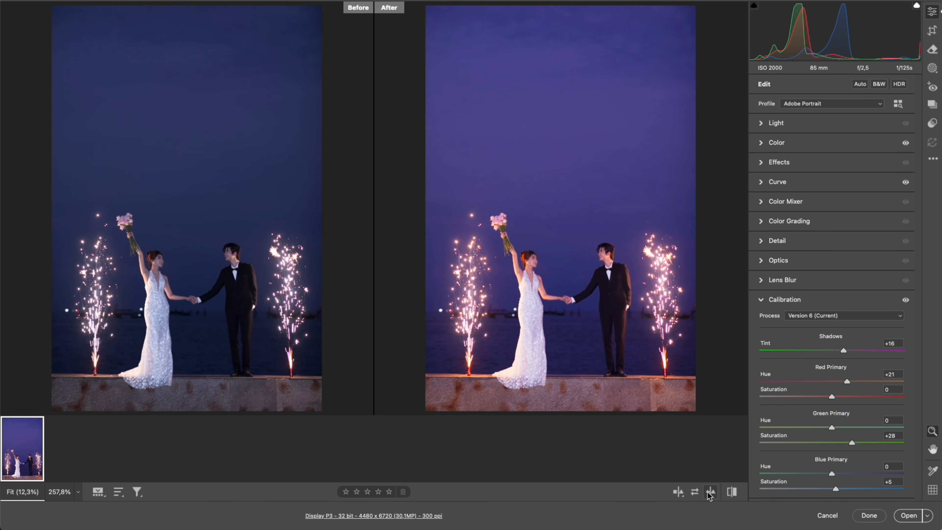
left_click(709, 495)
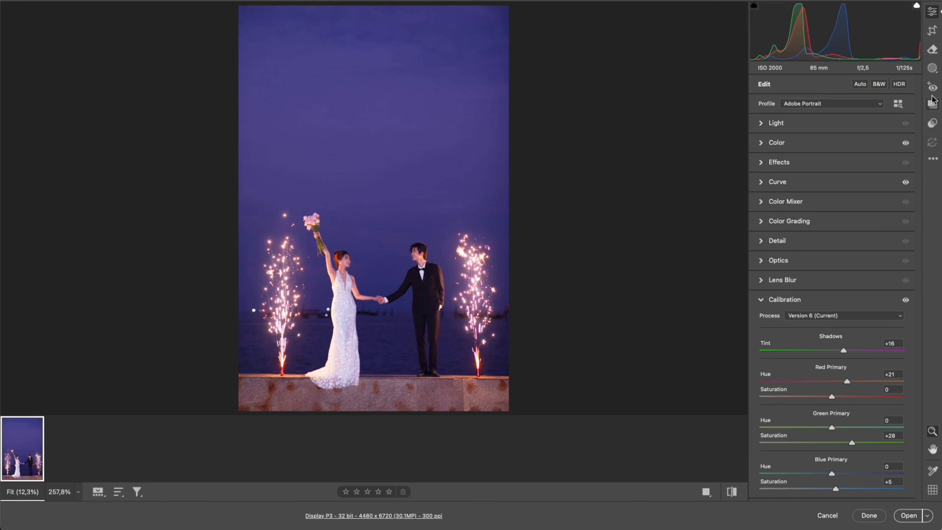
Create a mask of the background behind the couple and show its overlay
left_click(932, 68)
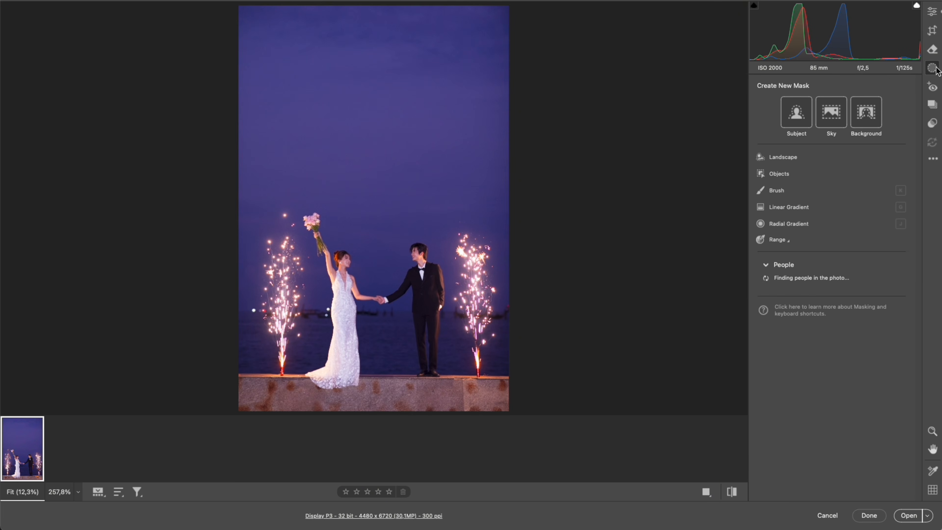
left_click(868, 114)
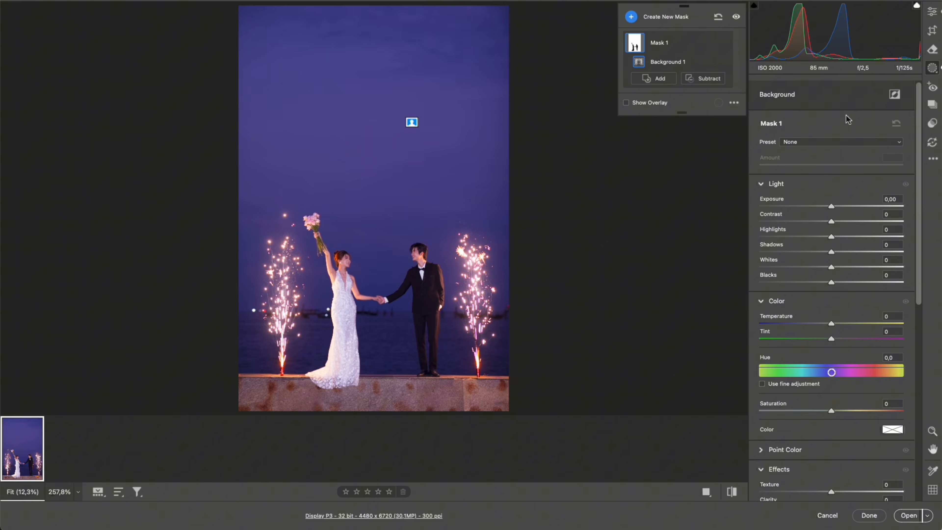
left_click(626, 103)
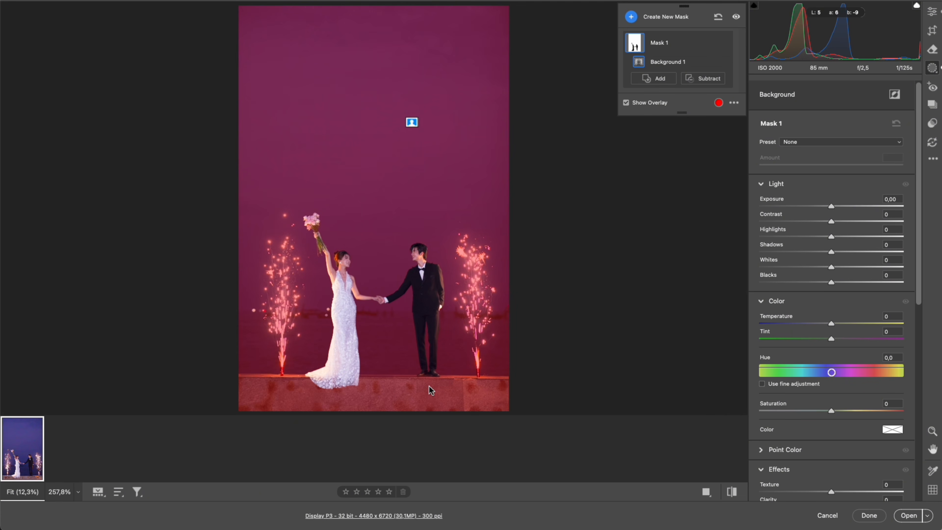
Subtract the stone ledge beneath the couple from the background mask with a size 10 brush, and hide the overlay
left_click(697, 79)
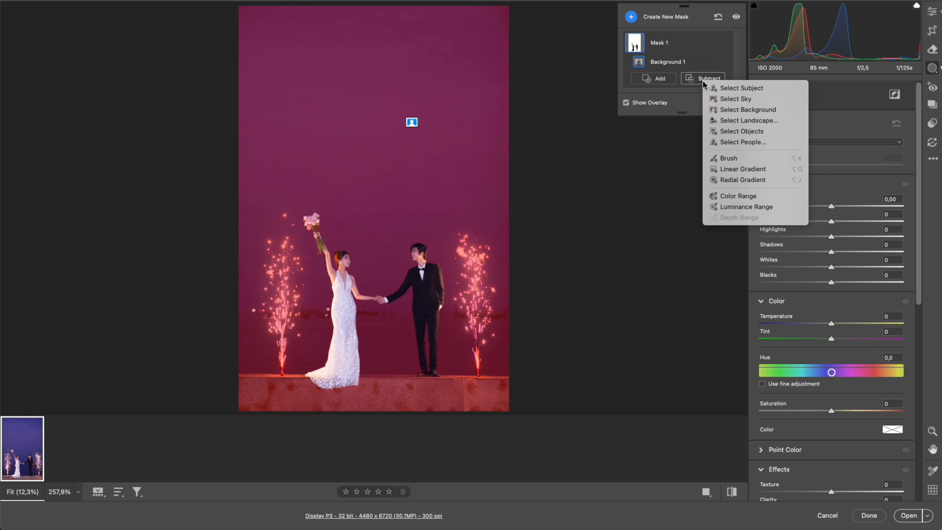
left_click(721, 159)
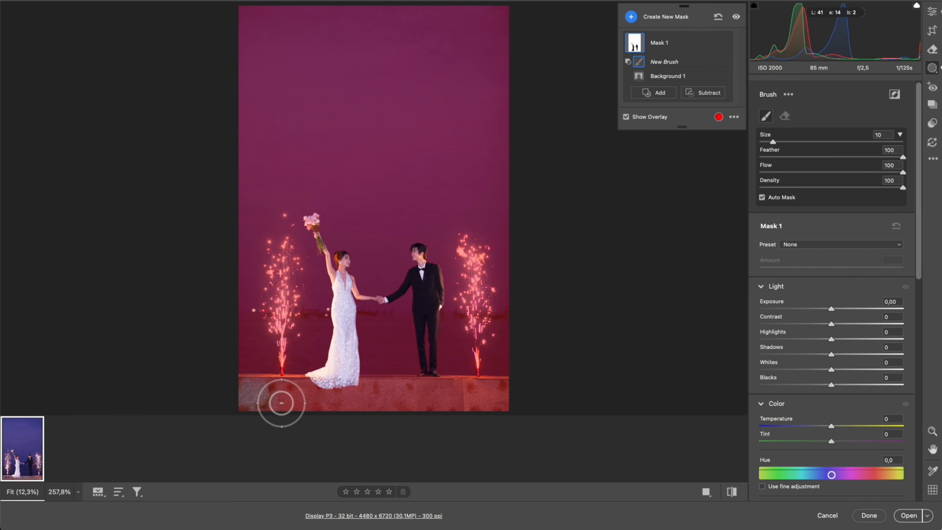
mouse_move(281, 402)
left_mouse_down()
mouse_move(466, 400)
mouse_move(248, 412)
mouse_move(532, 406)
left_mouse_up()
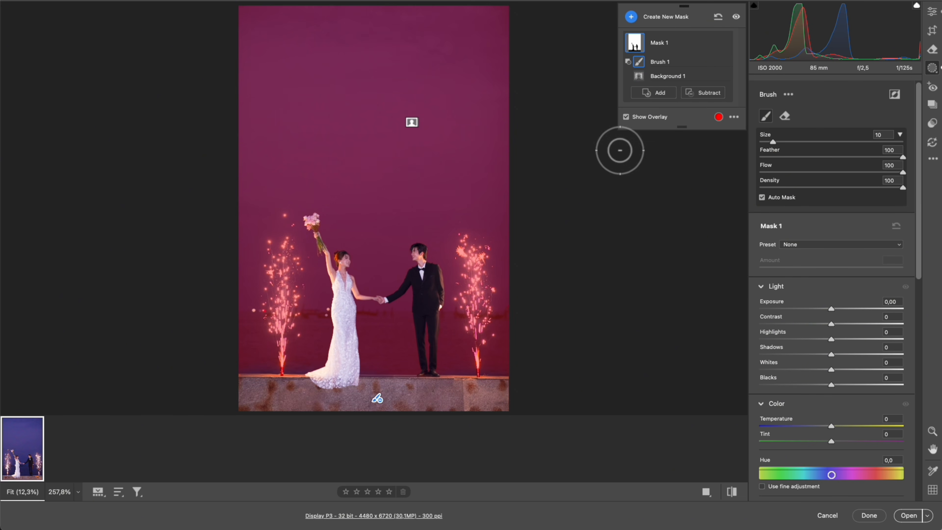
left_click(626, 117)
Set the background mask's Temperature to -6, Tint to +29 and Dehaze to -20
left_click_drag(918, 174, 936, 249)
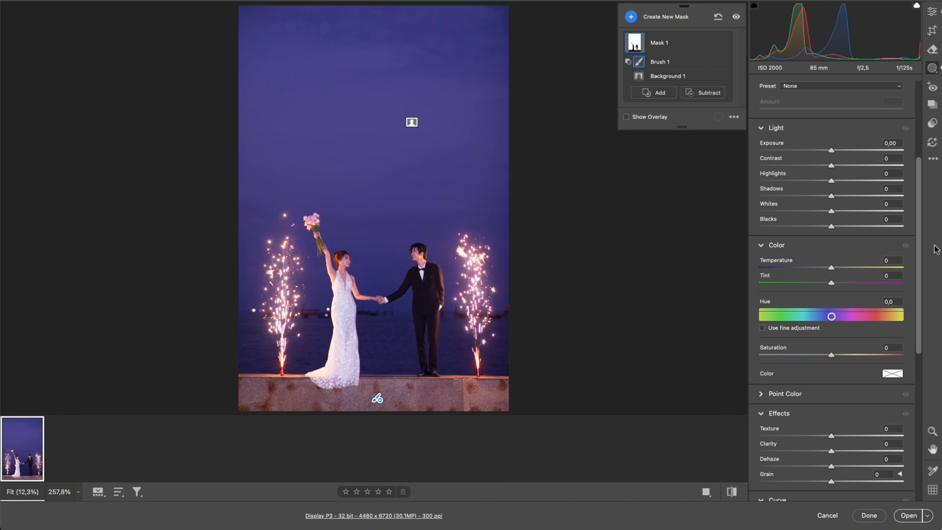
mouse_move(830, 283)
left_mouse_down()
mouse_move(851, 283)
mouse_move(827, 270)
left_mouse_up()
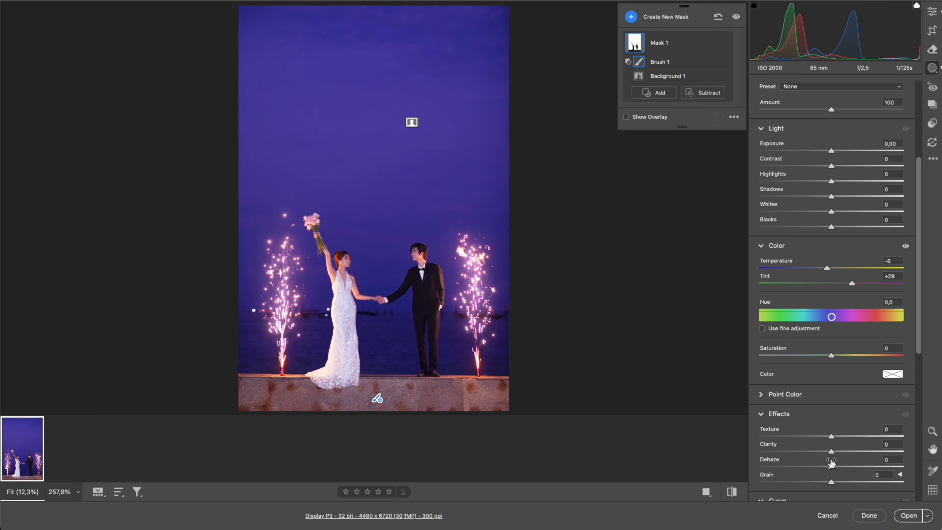
left_click_drag(831, 461, 817, 467)
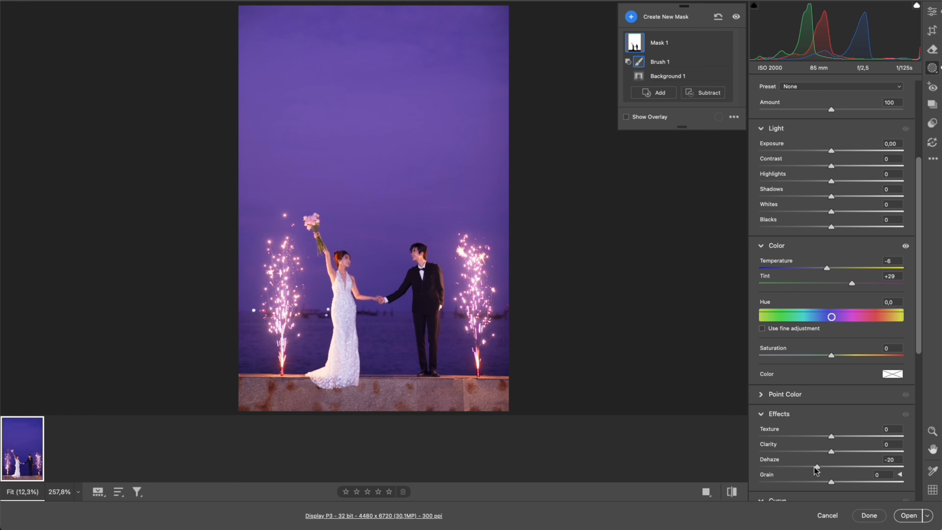
Set the background mask's Exposure to -1.10 and Clarity to +14, and compare the photo with and without the mask
scroll(913, 355, "up", 5)
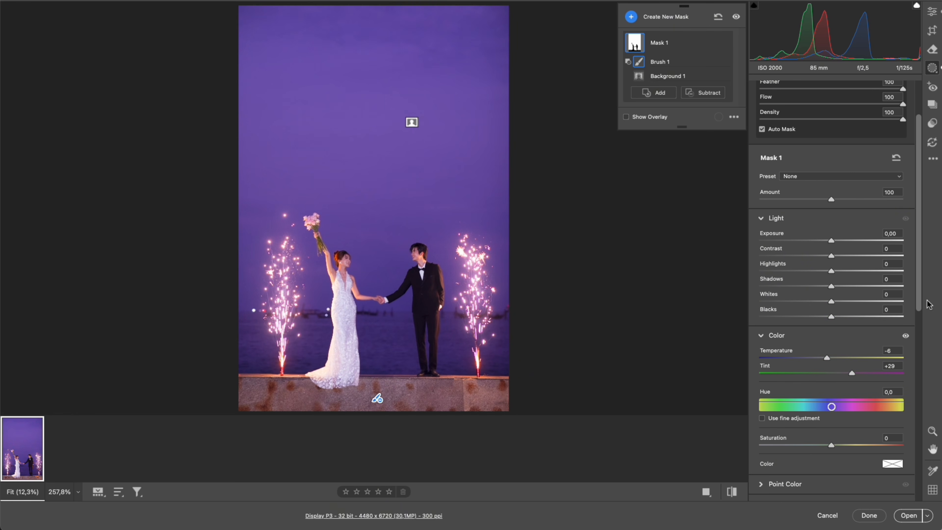
left_click_drag(831, 241, 820, 244)
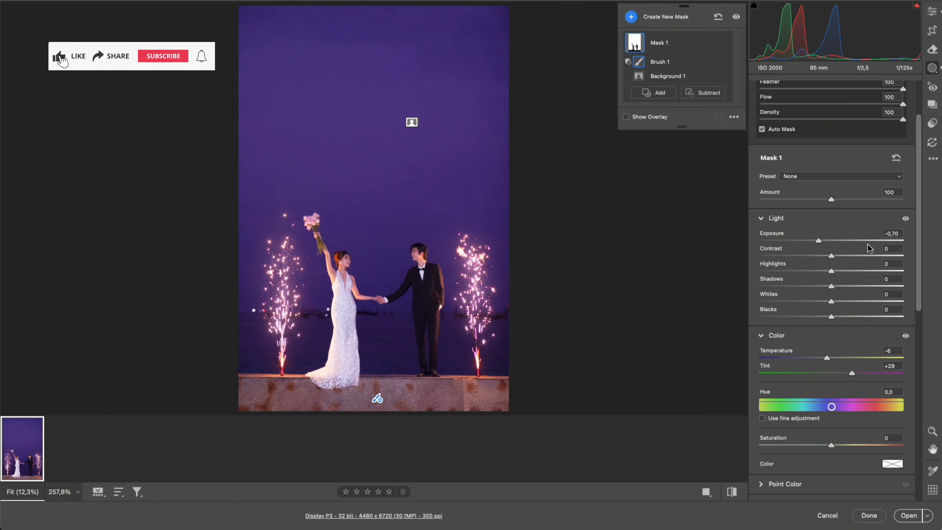
left_click_drag(918, 246, 923, 301)
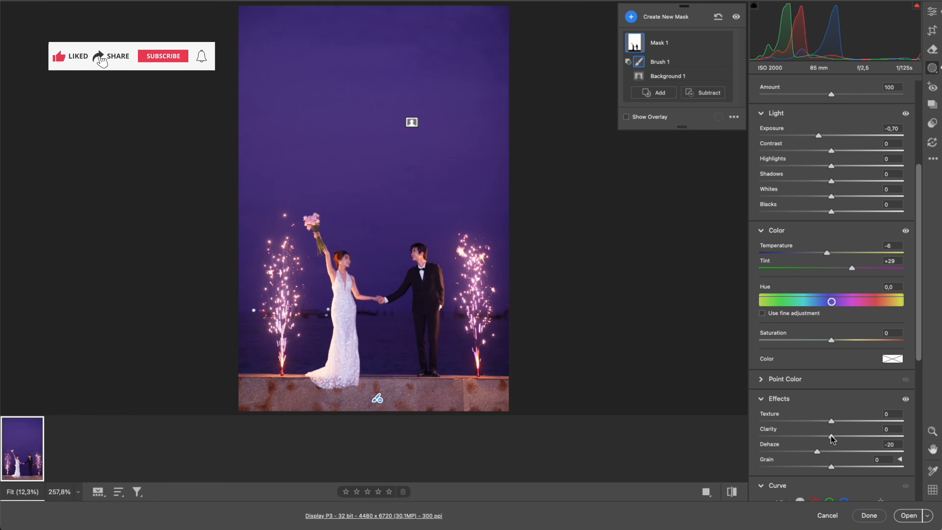
left_click_drag(831, 437, 841, 437)
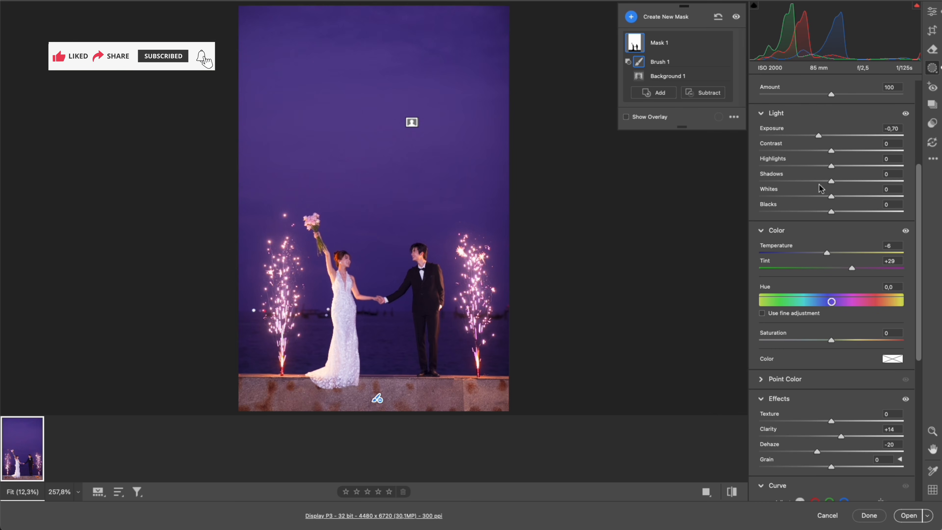
left_click_drag(818, 136, 812, 139)
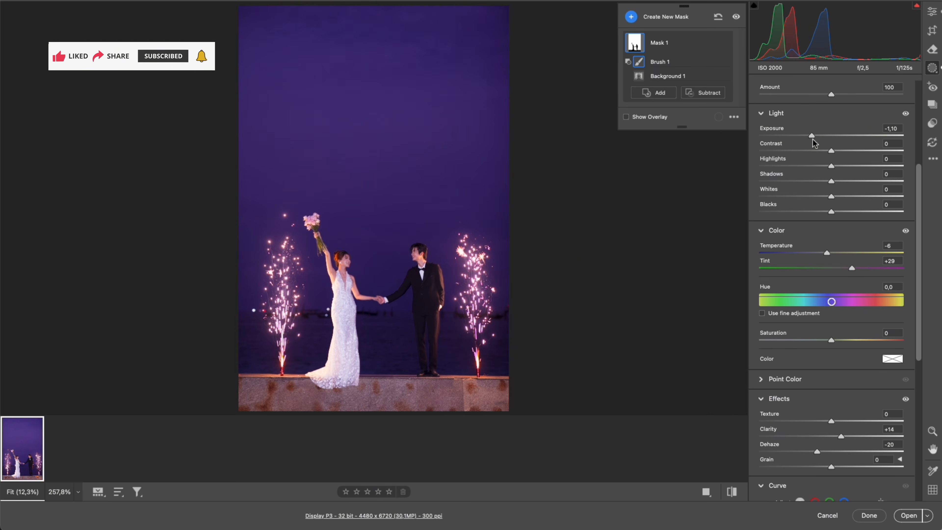
left_click(723, 43)
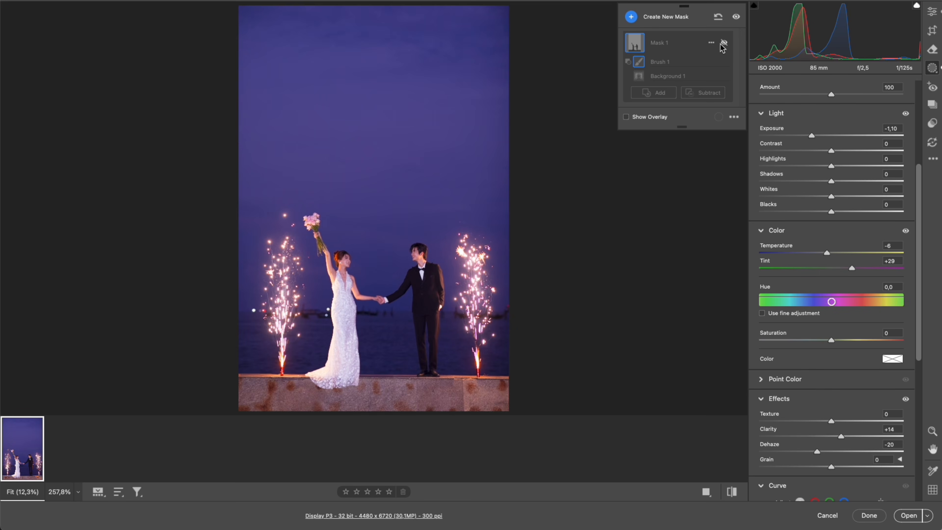
left_click(723, 43)
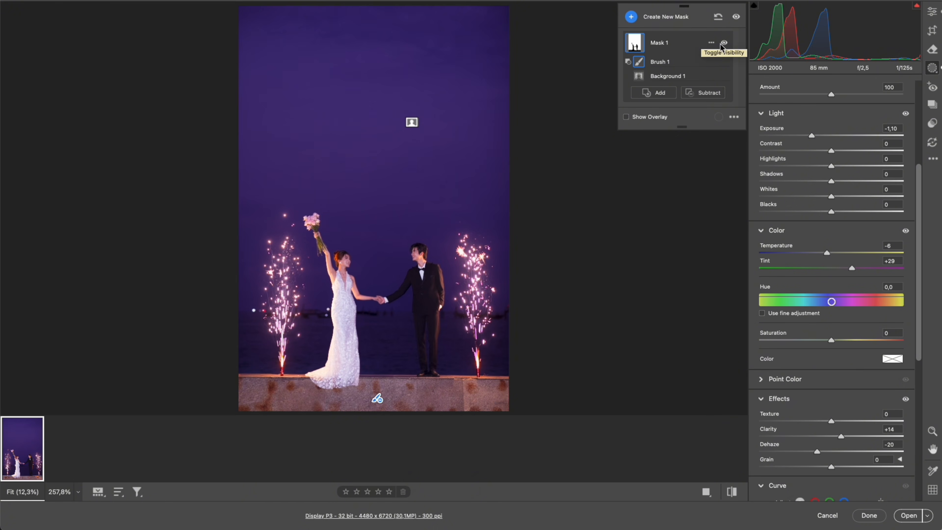
Create a new people mask covering the entire person for all people in the photo
left_click(931, 68)
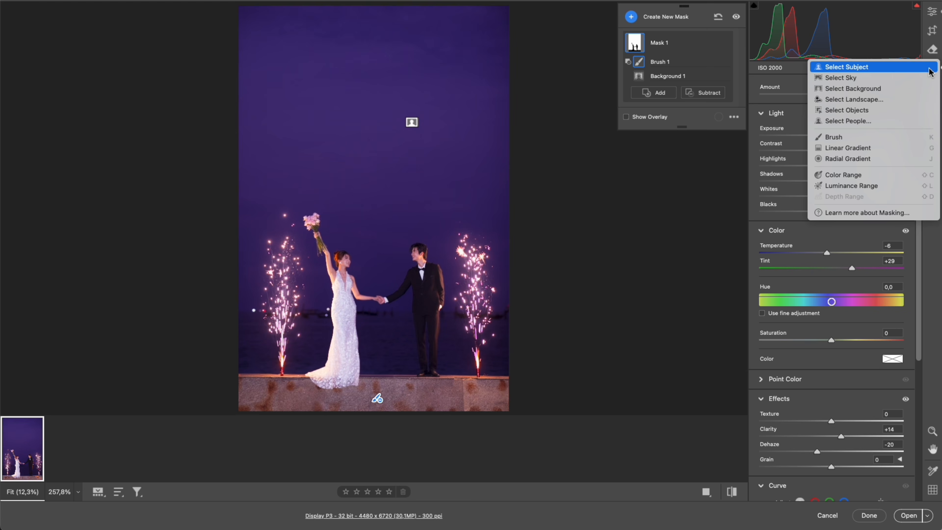
left_click(863, 120)
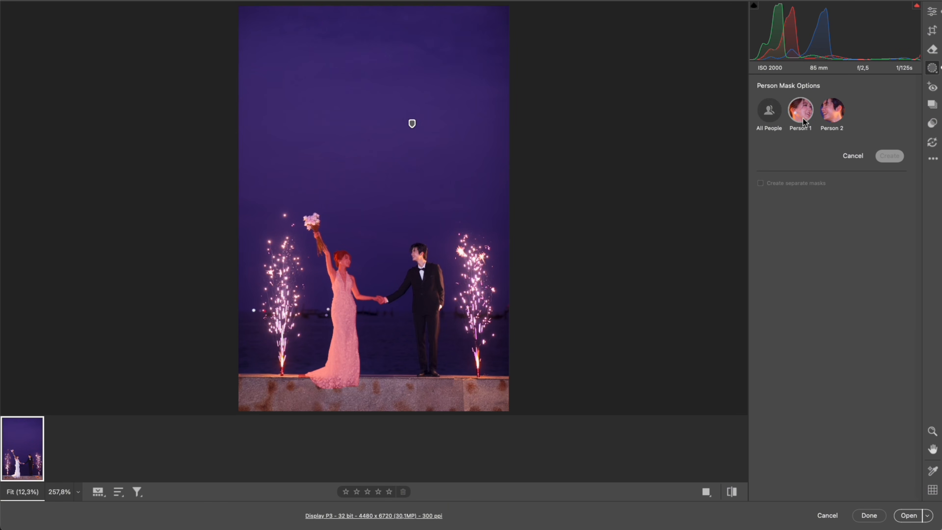
left_click(773, 118)
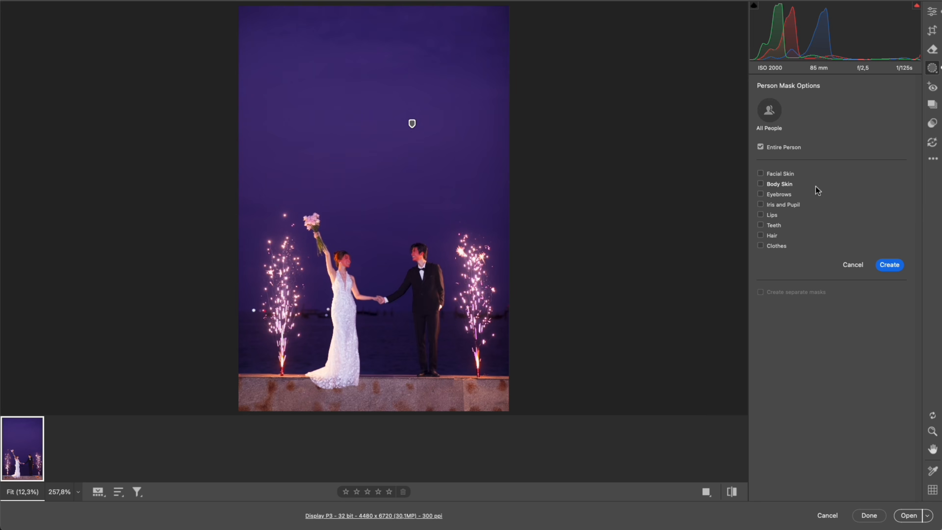
left_click(887, 265)
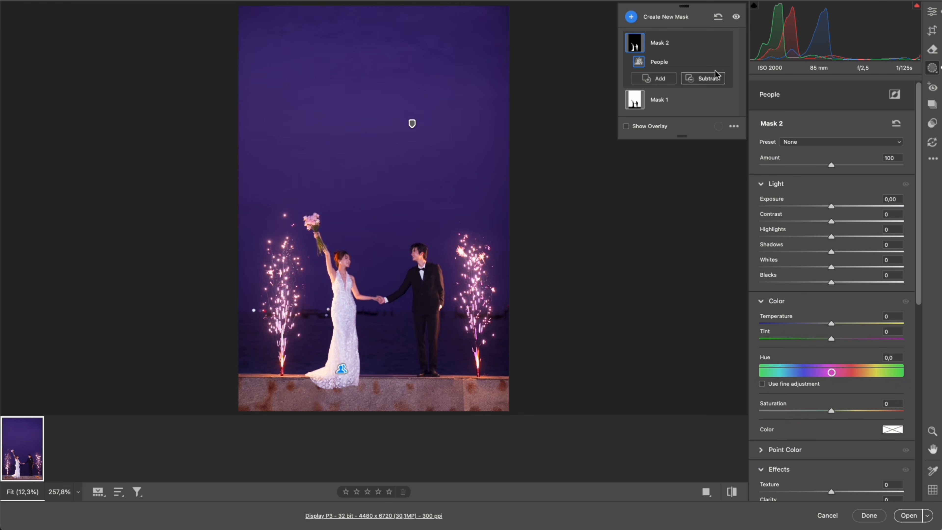
Intersect the people mask with a radial gradient over the couple's upper bodies, adjusting its position with the overlay shown and hiding the overlay
left_click(712, 43)
mouse_move(760, 99)
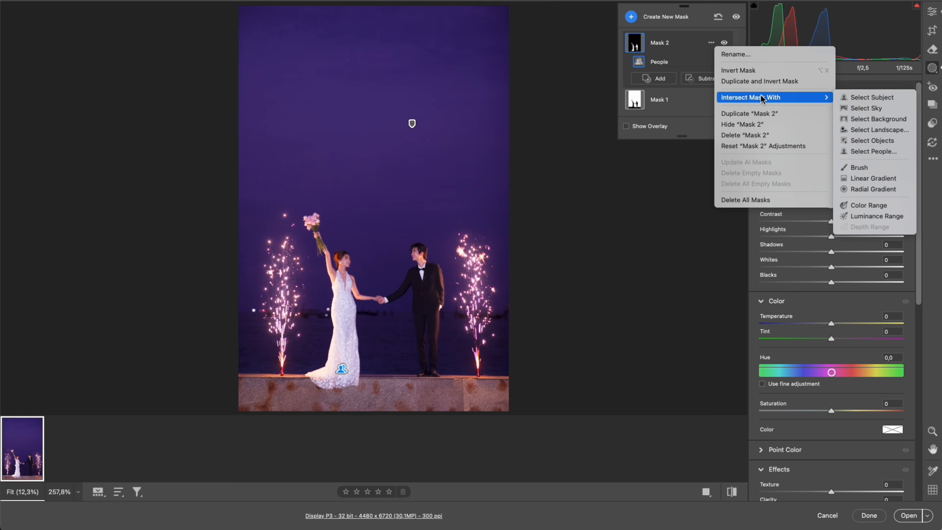
left_click(872, 190)
left_click_drag(384, 215, 420, 277)
left_click(626, 140)
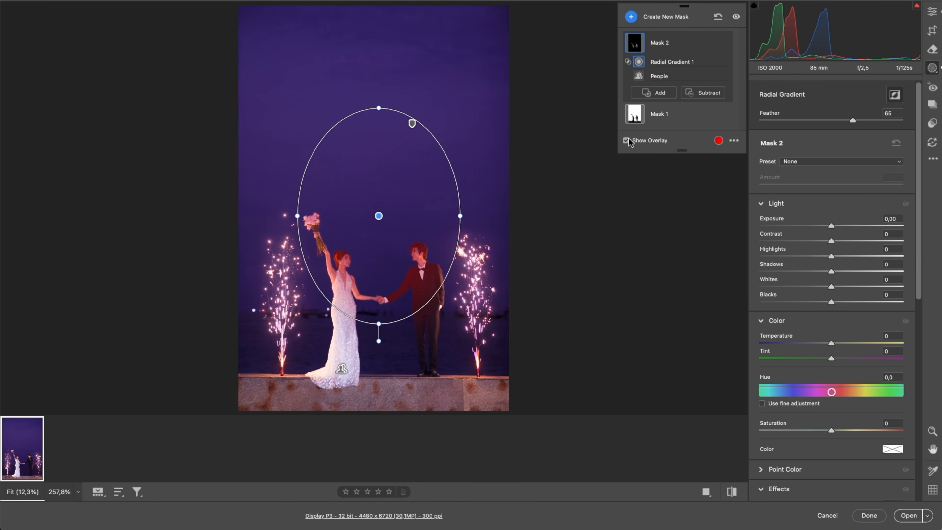
mouse_move(432, 214)
left_mouse_down()
mouse_move(427, 255)
mouse_move(377, 199)
mouse_move(431, 215)
left_mouse_up()
left_click(626, 140)
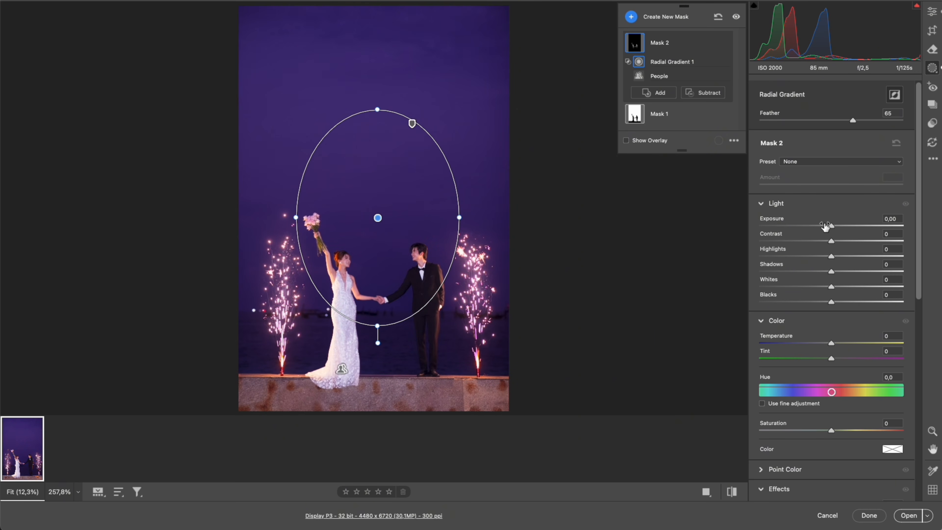
Set the couple mask's Exposure to +0.50, Contrast to +11 and Shadows to -27
left_click_drag(831, 225, 840, 226)
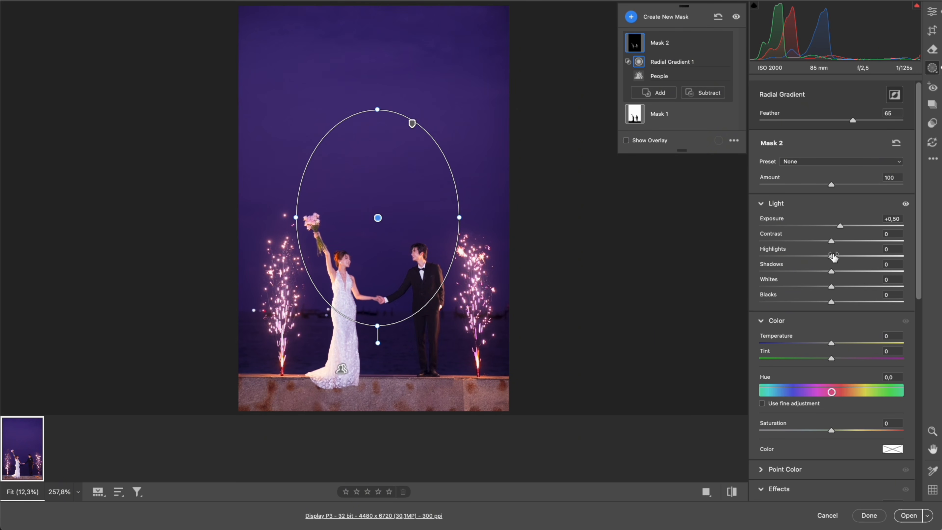
left_click_drag(823, 269, 813, 271)
left_click_drag(831, 240, 839, 240)
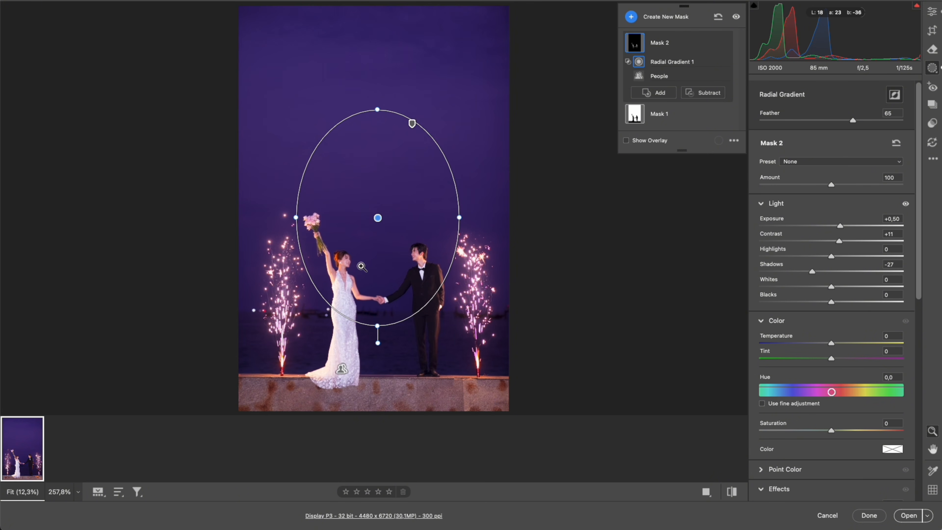
Enable Denoise at 34, checking the bride's face up close, and compare the photo with its default settings
left_click_drag(370, 266, 453, 270)
key("z")
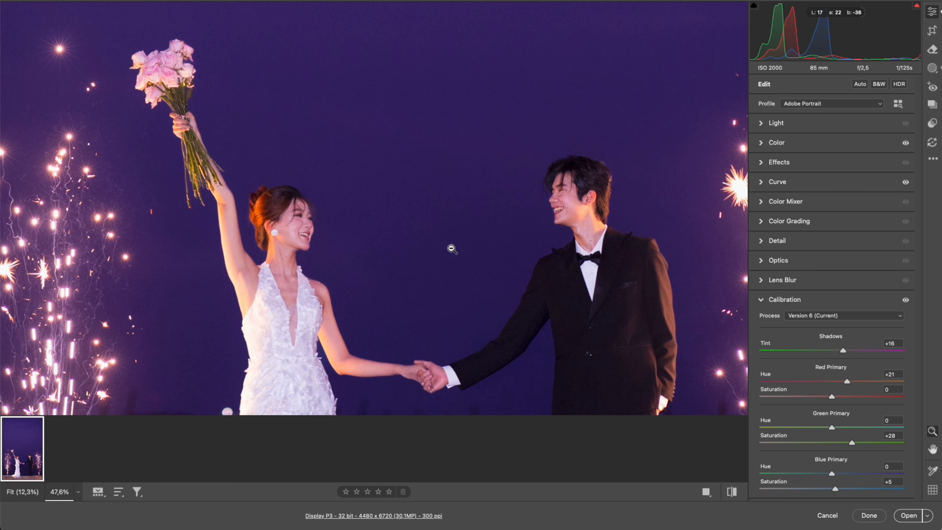
left_click_drag(288, 225, 397, 239)
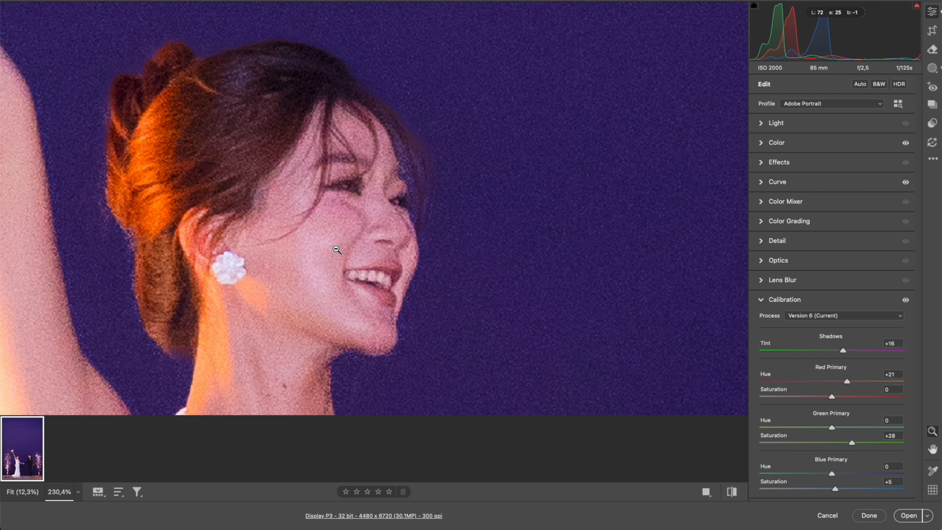
left_click(775, 240)
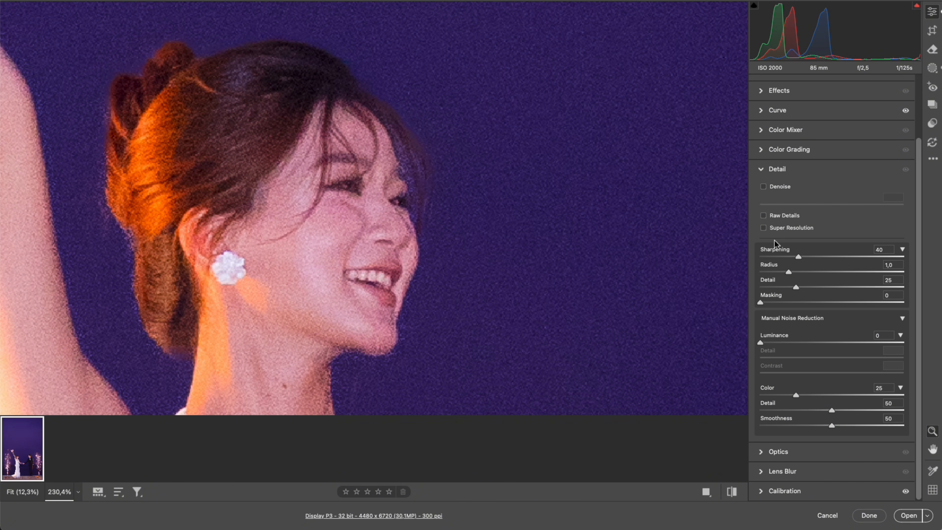
left_click(765, 187)
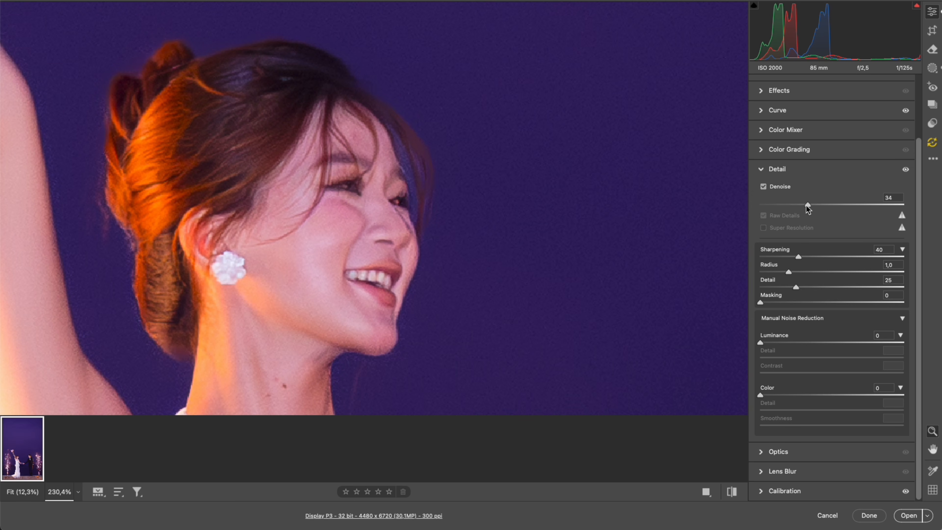
left_click(731, 492)
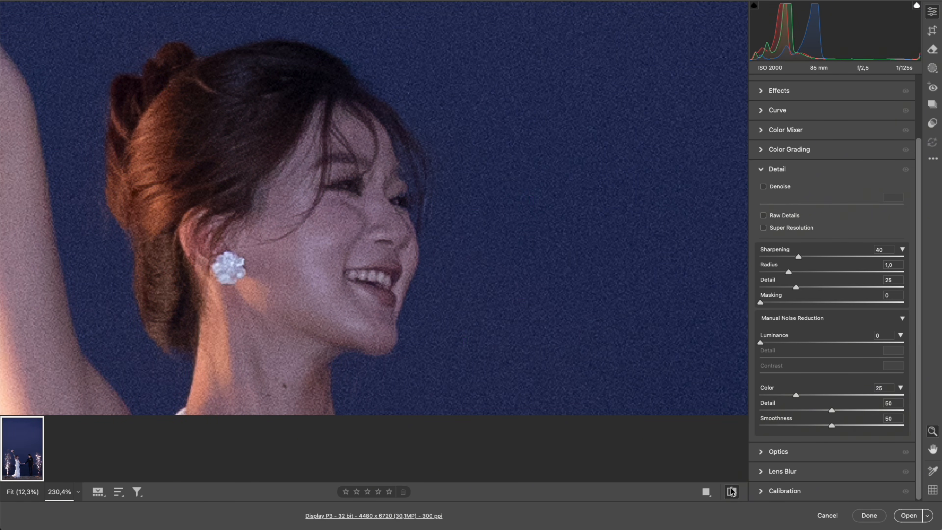
left_click(731, 491)
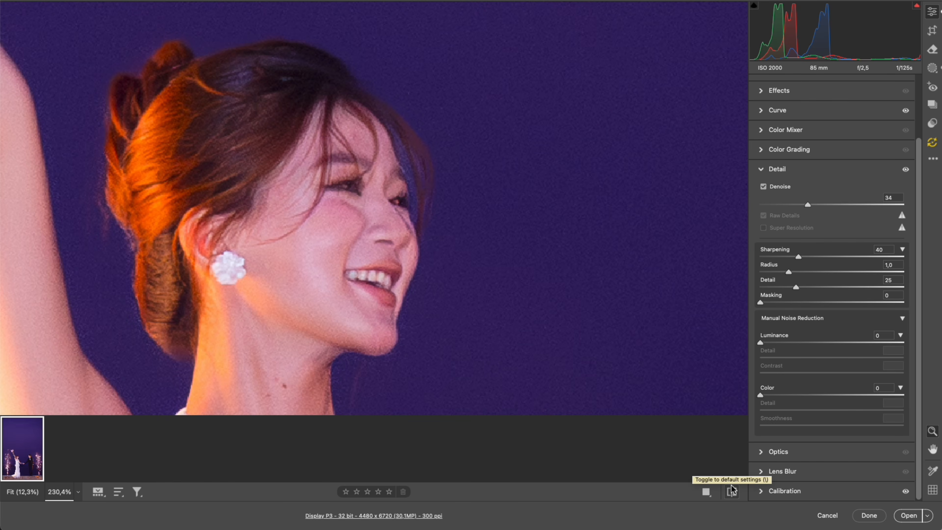
Create a radial gradient mask around the sparkler beside the groom with Whites +29, Temperature +10 and Tint +12
left_click(607, 270)
left_click(931, 71)
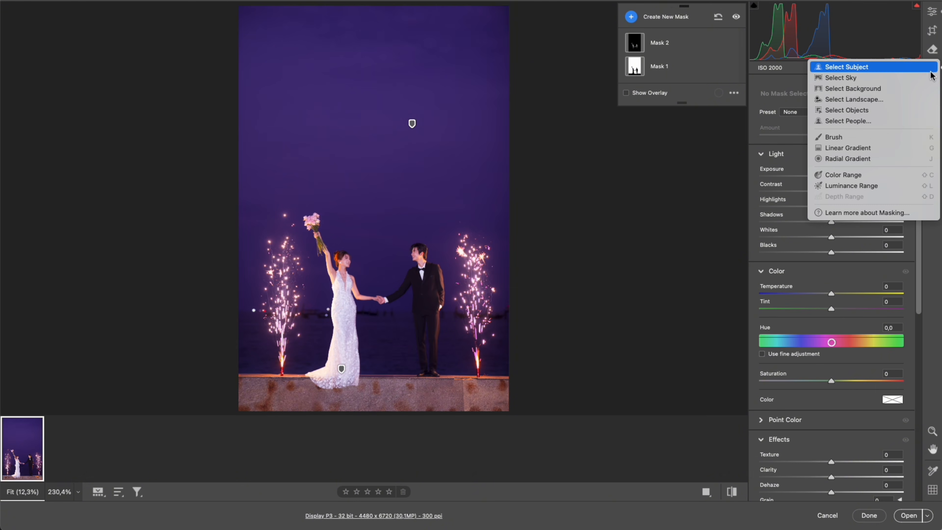
left_click(849, 158)
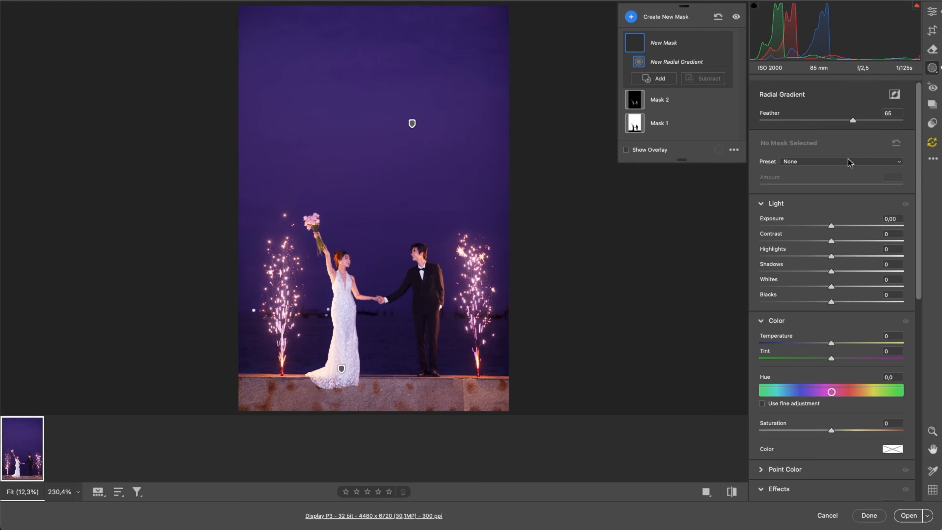
left_click_drag(480, 293, 501, 335)
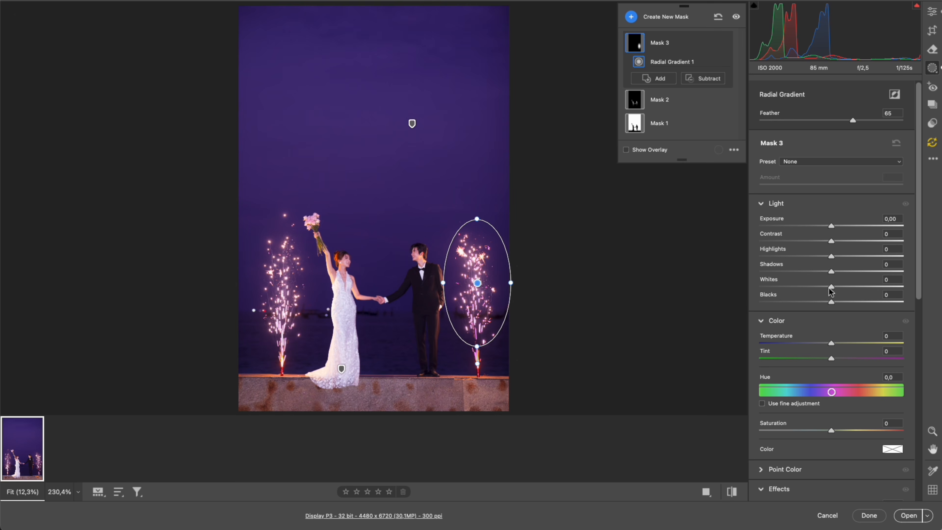
left_click_drag(828, 287, 852, 288)
mouse_move(832, 358)
left_mouse_down()
mouse_move(845, 356)
mouse_move(841, 343)
left_mouse_up()
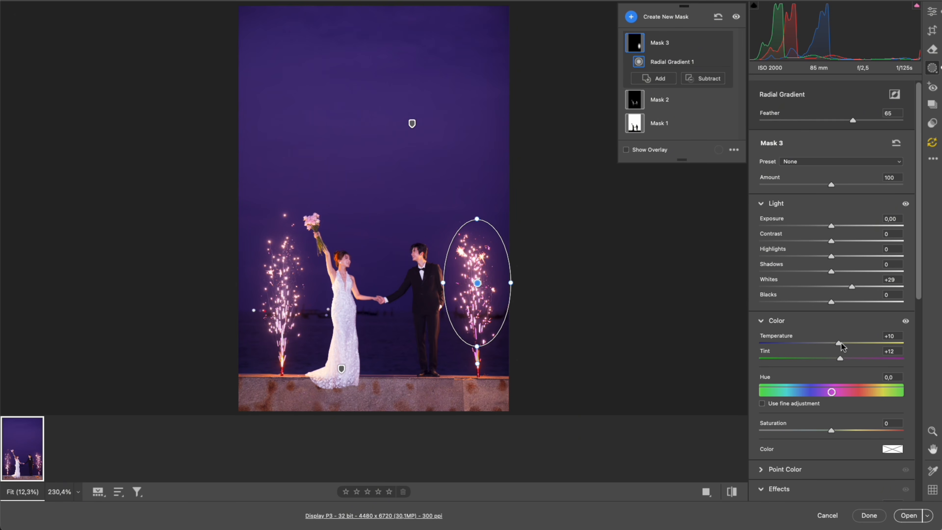
Create another radial gradient mask around the sparkler beside the bride, keeping automatic slider reset off, and return to the general edits
scroll(902, 305, "down", 10)
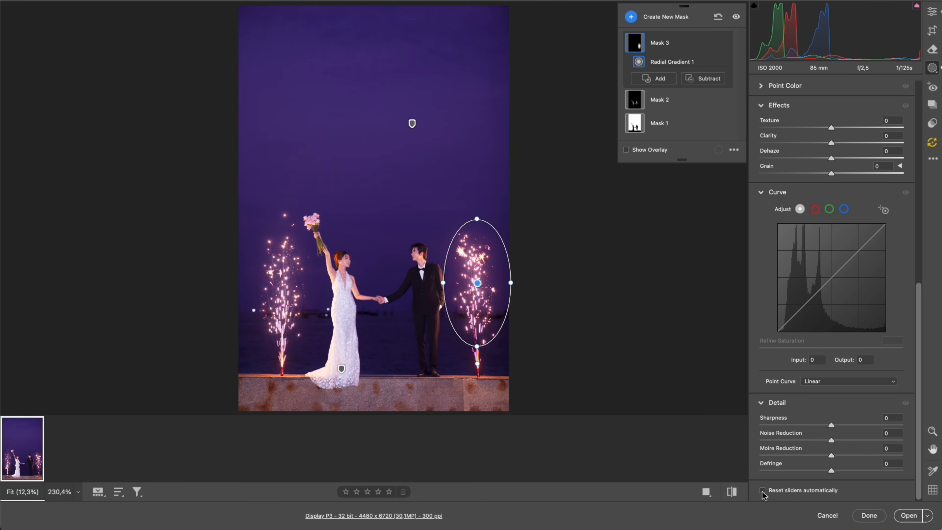
key("shift+j")
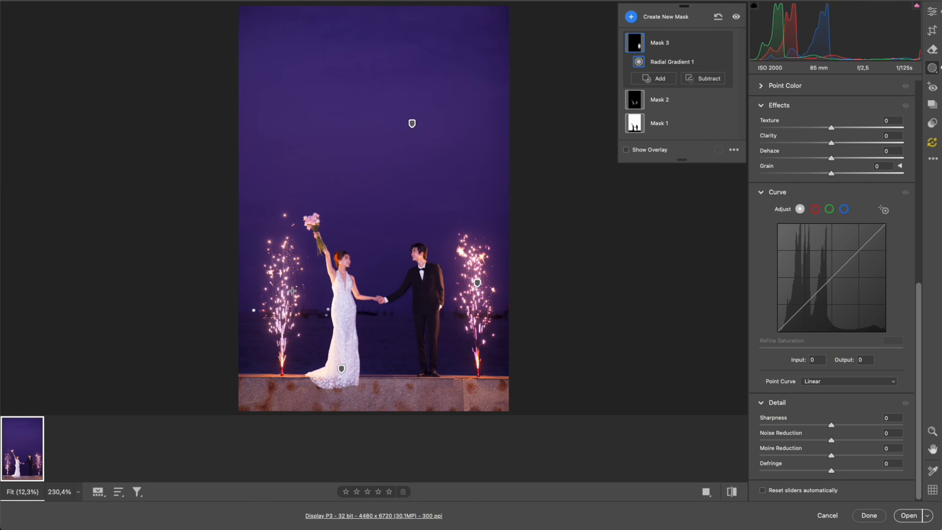
left_click_drag(281, 286, 307, 323)
left_click_drag(301, 310, 299, 305)
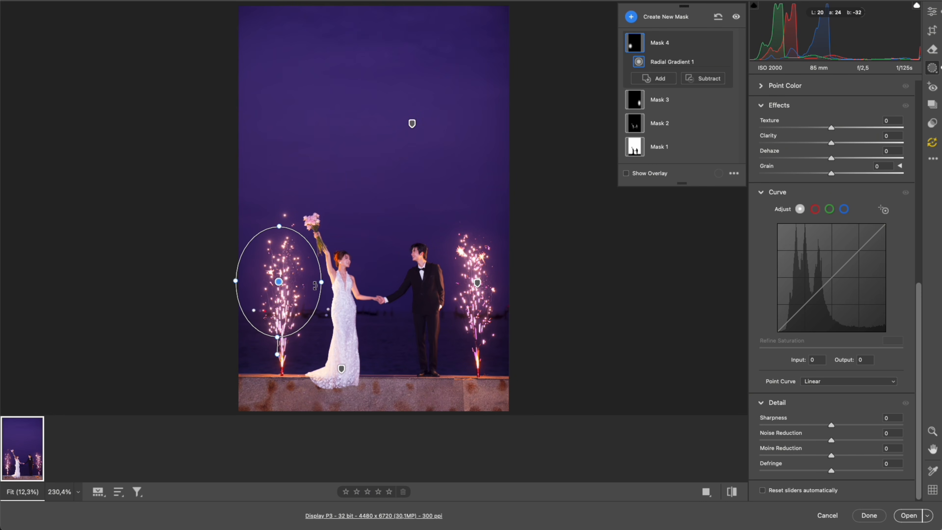
key("e")
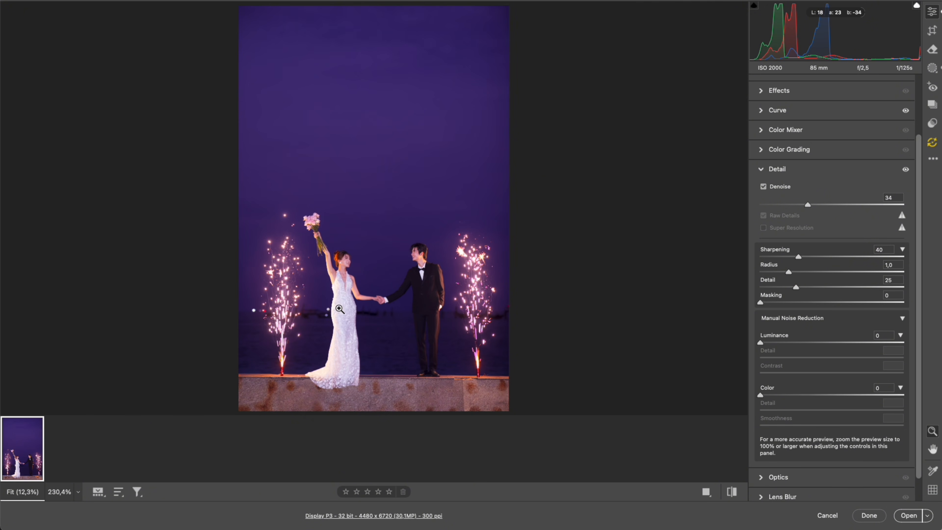
Set the Color Grading highlights to Hue 80 and Saturation 15, and compare the photo with and without the grading
left_click_drag(339, 309, 380, 225)
key("space")
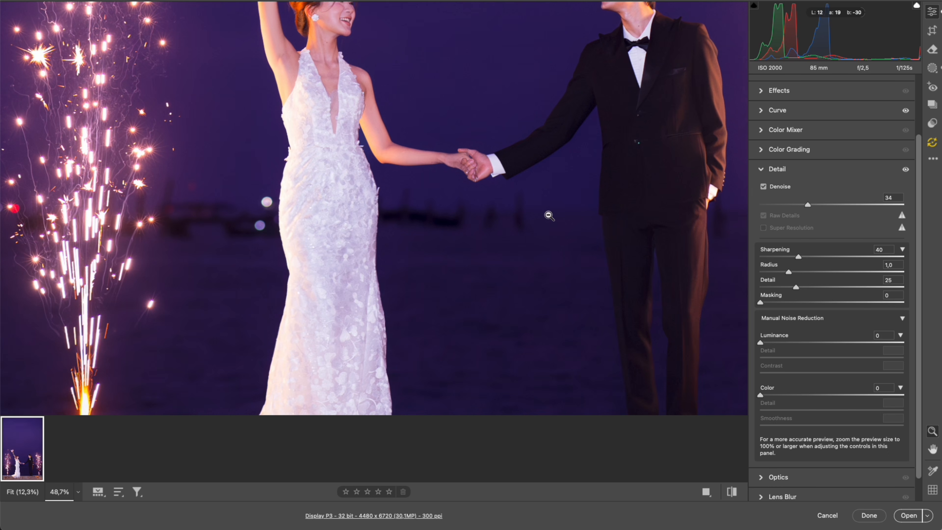
left_click(789, 150)
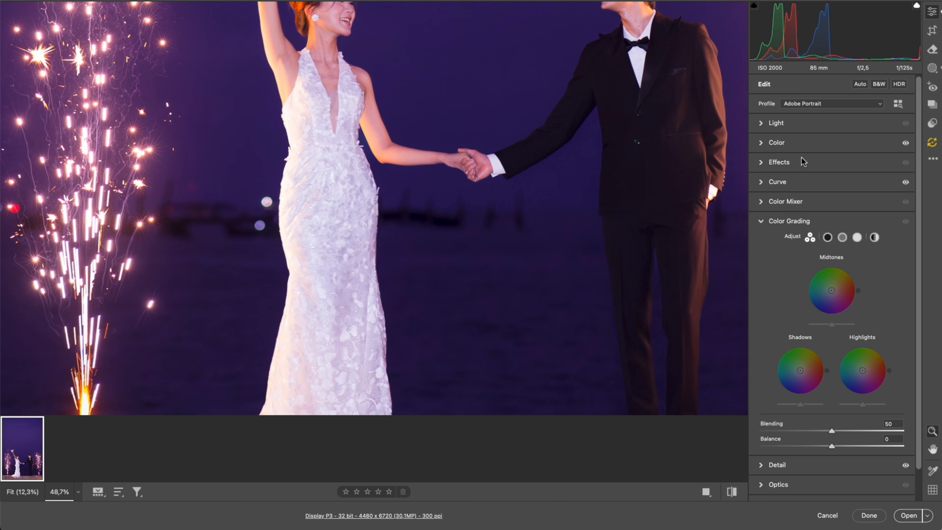
left_click(857, 238)
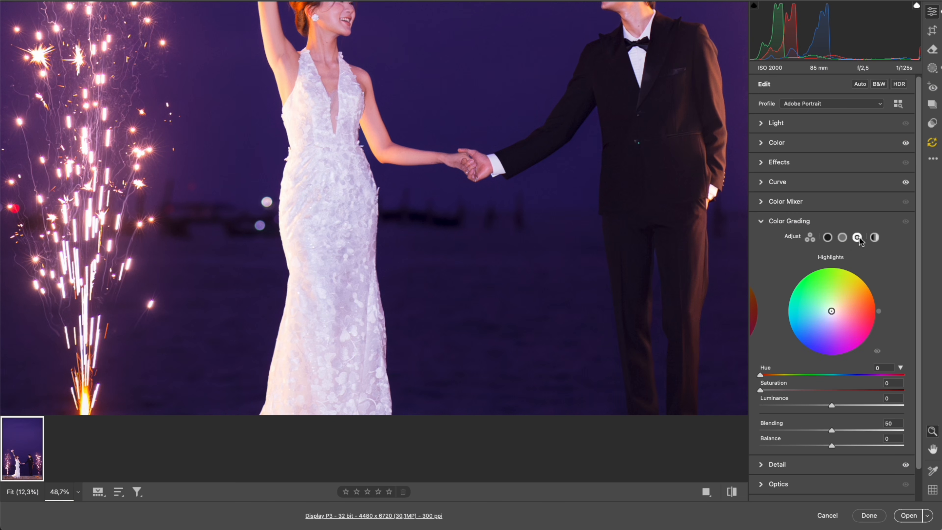
left_click_drag(832, 310, 833, 304)
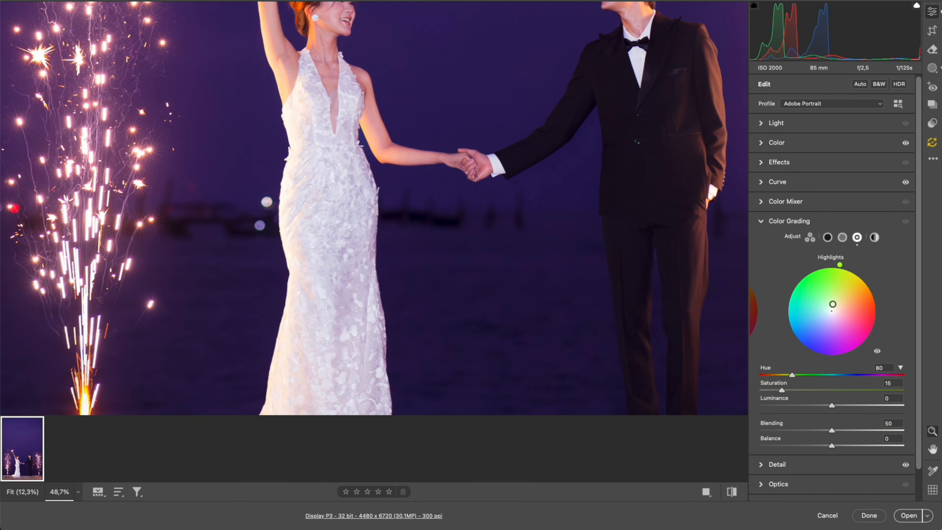
left_click(905, 221)
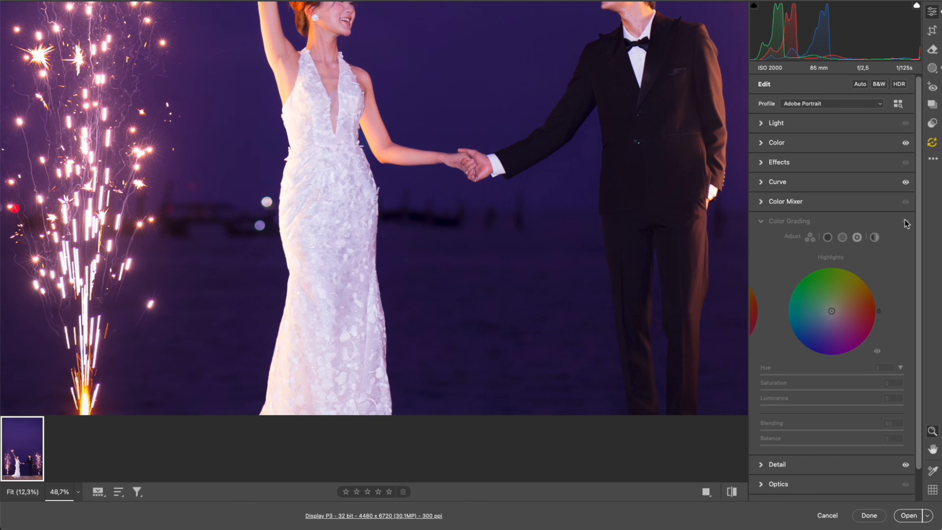
left_click(905, 222)
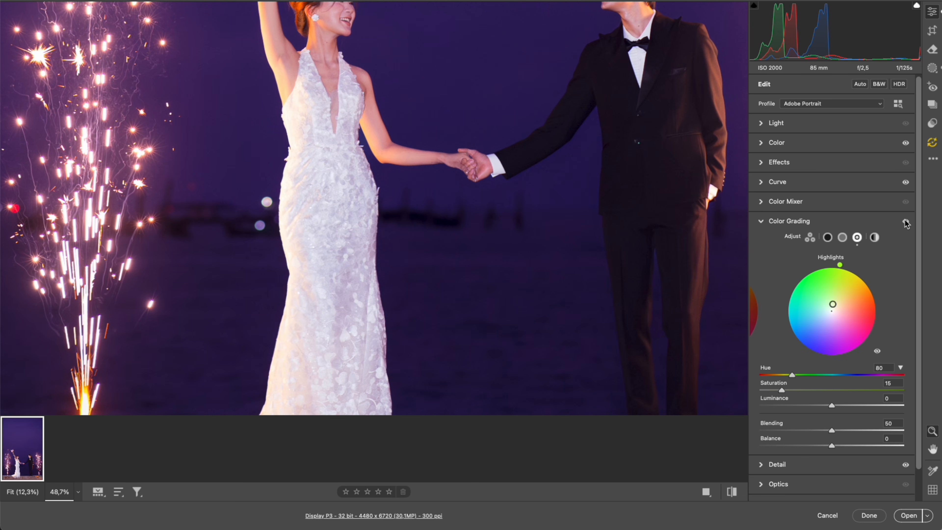
Compare the original and graded photo side by side, examining the whole image and the bride's face and dress
left_click(510, 230)
left_click(706, 492)
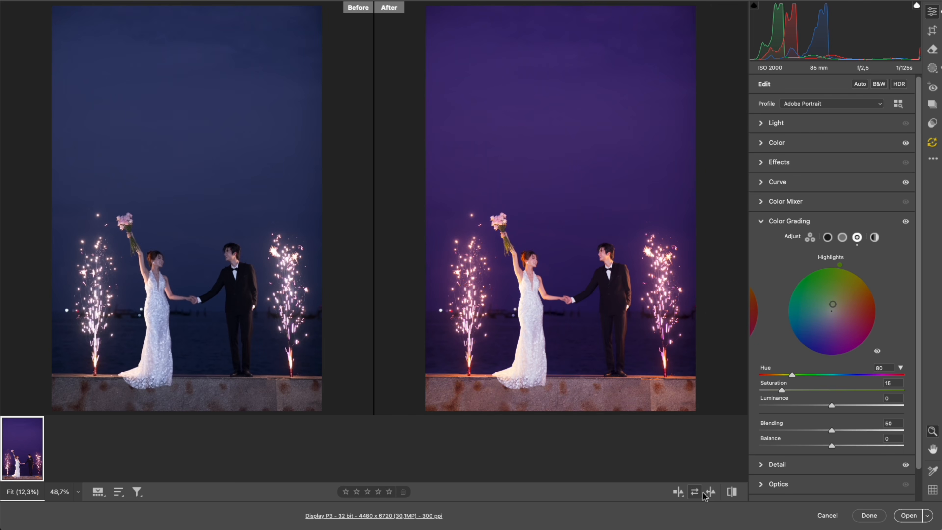
left_click(534, 267)
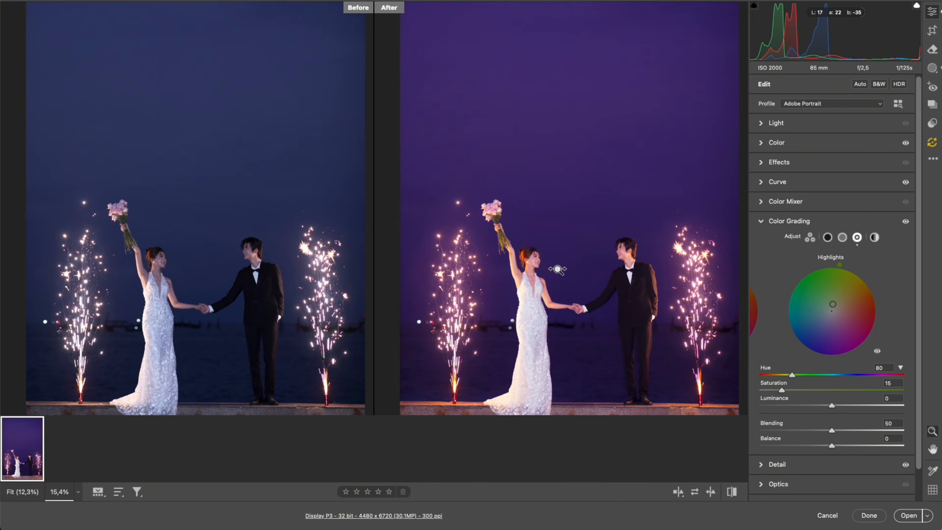
left_click_drag(598, 277, 563, 216)
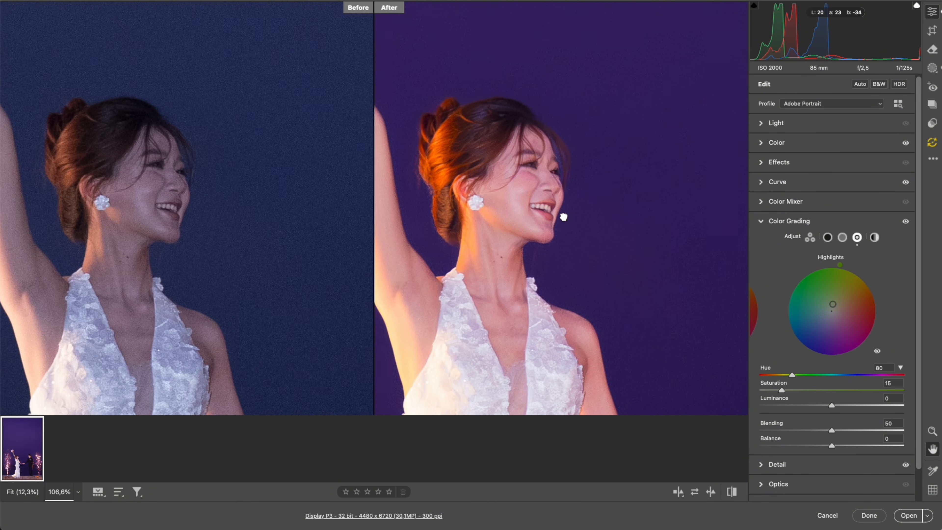
left_click(584, 219)
left_click(603, 294)
left_click_drag(604, 295, 582, 316)
left_click(591, 292)
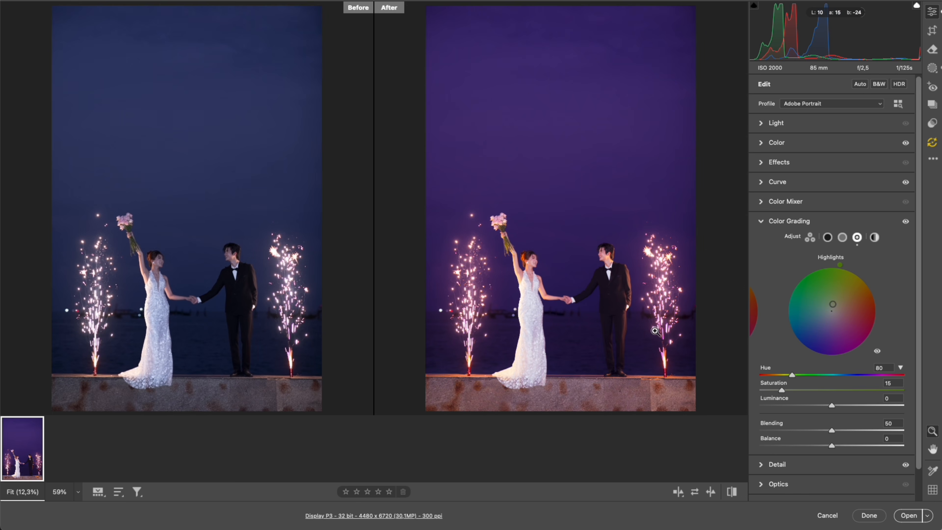
Open the graded photo in Photoshop and duplicate the Background layer
left_click(908, 516)
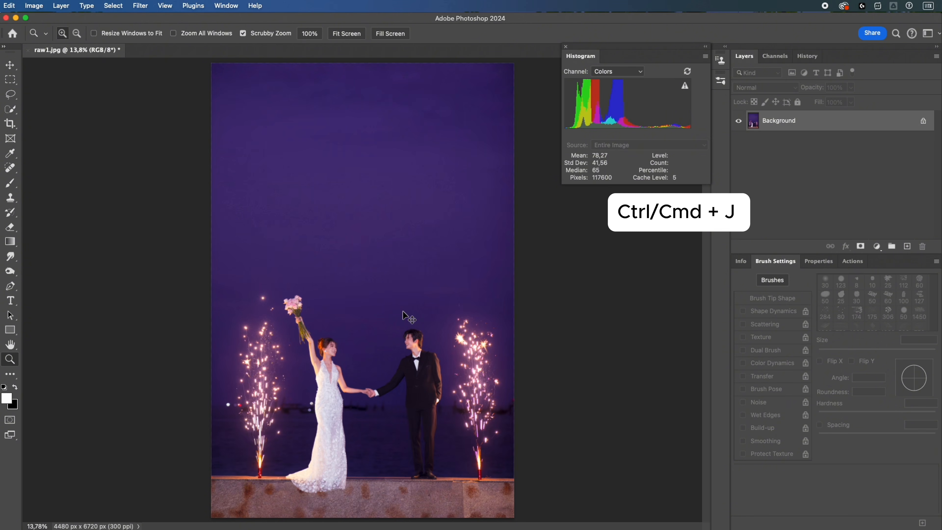
key("super+j")
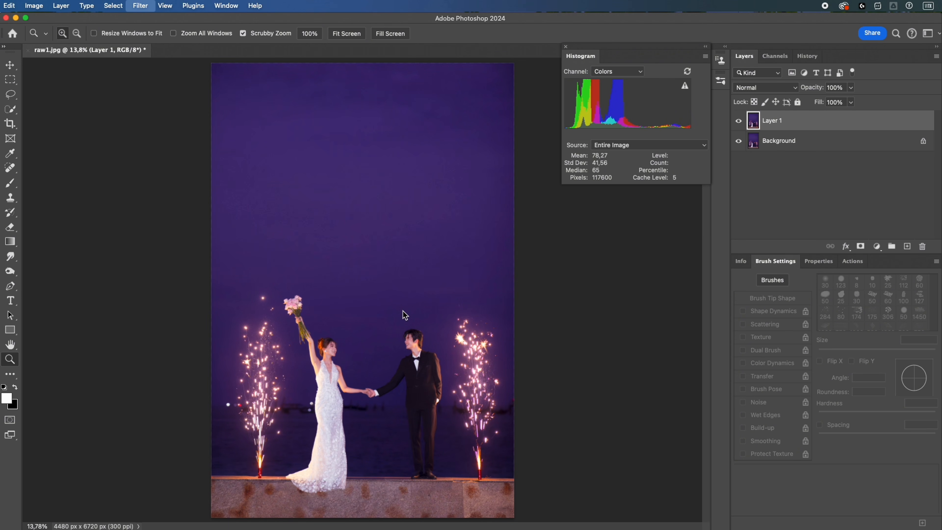
Level the duplicate layer's horizon with the Camera Raw filter's Upright Level correction
key("super+shift+a")
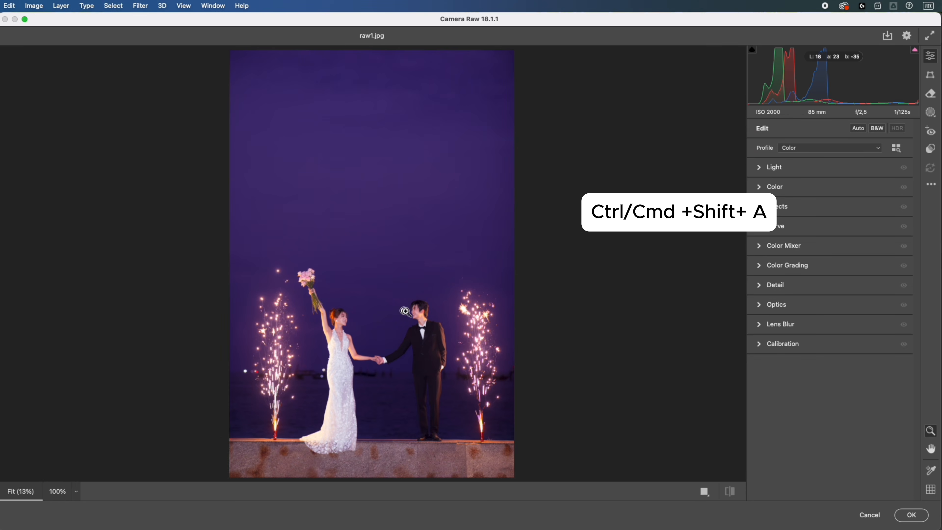
left_click(932, 78)
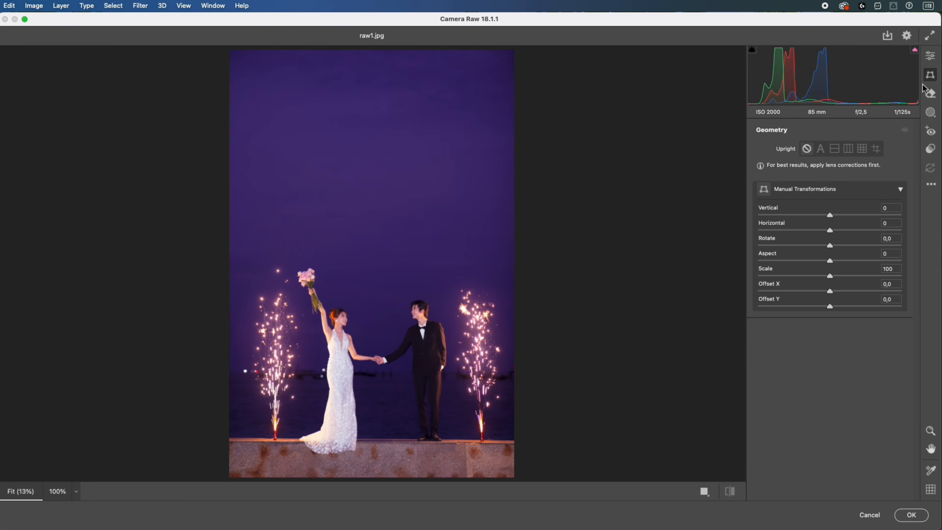
left_click(838, 151)
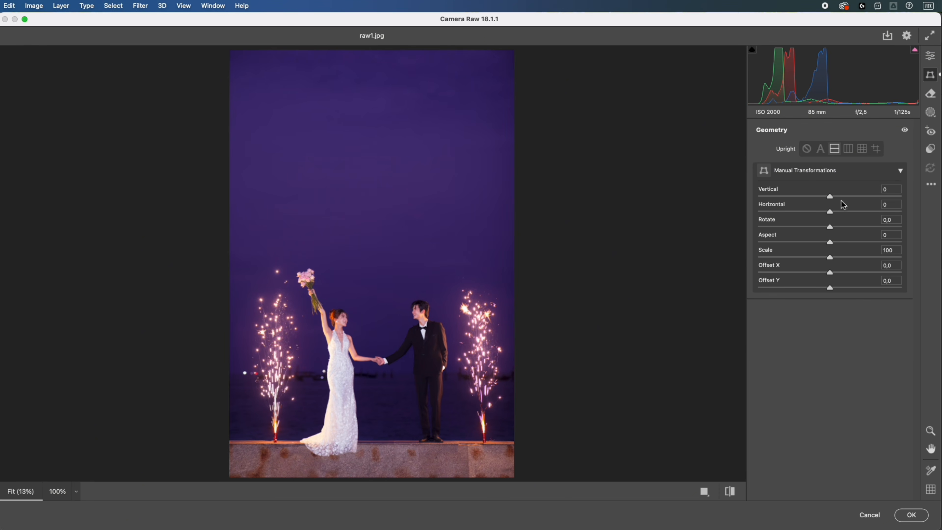
left_click(905, 516)
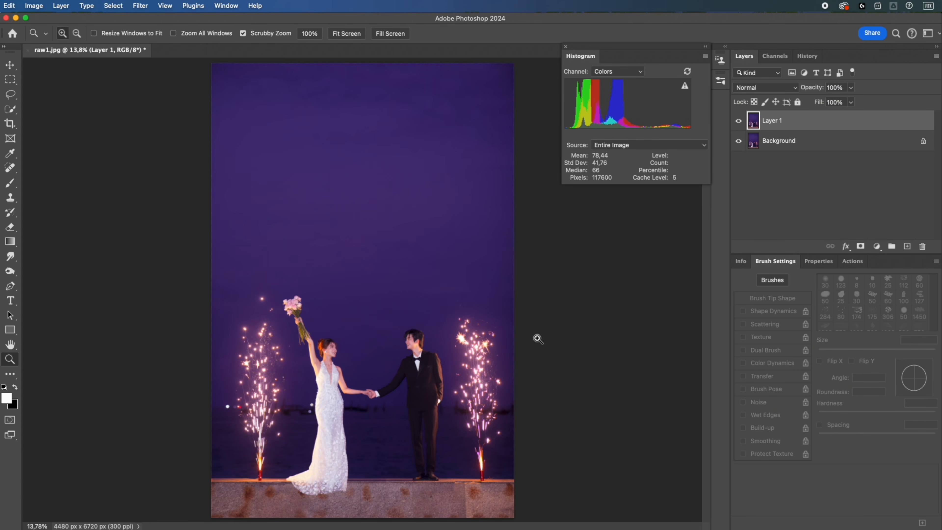
Shift the duplicate layer slightly upward with Free Transform, and hide the Background layer
key("ctrl+t")
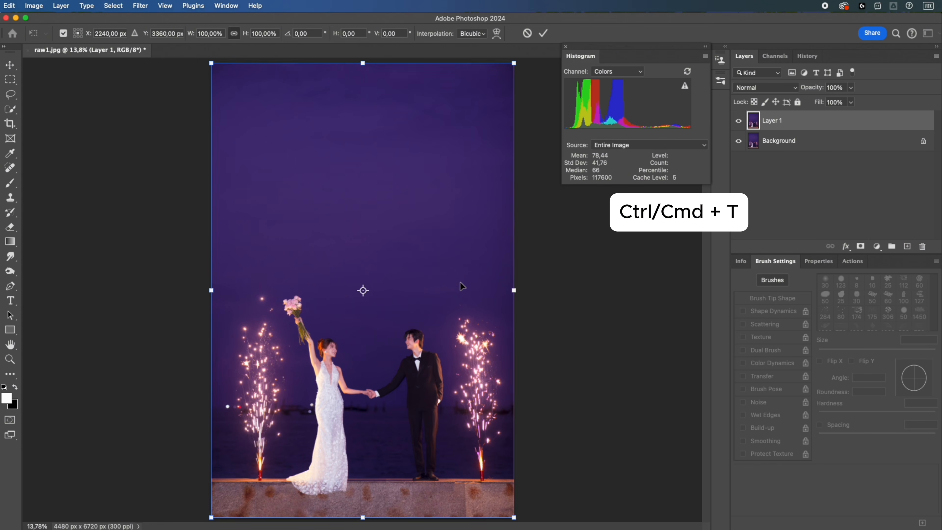
left_click_drag(460, 281, 461, 265)
key("Return")
key("z")
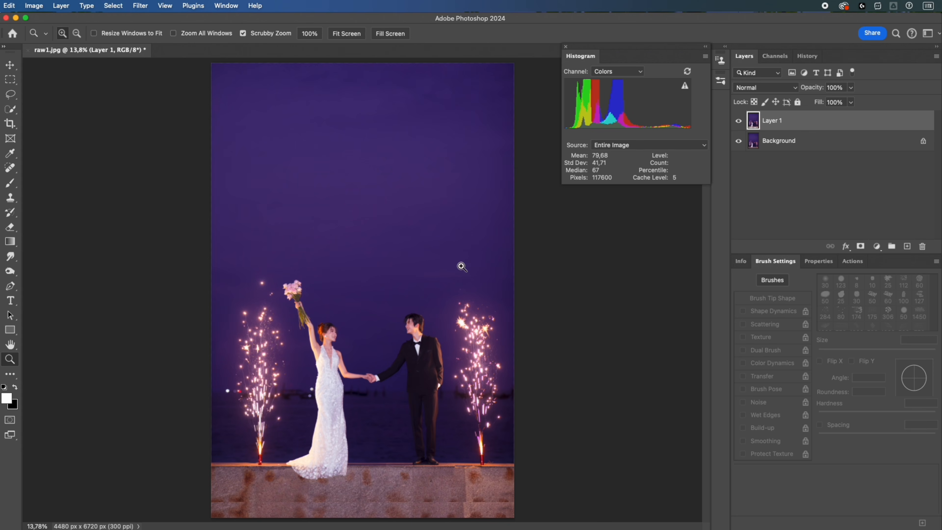
left_click(739, 141)
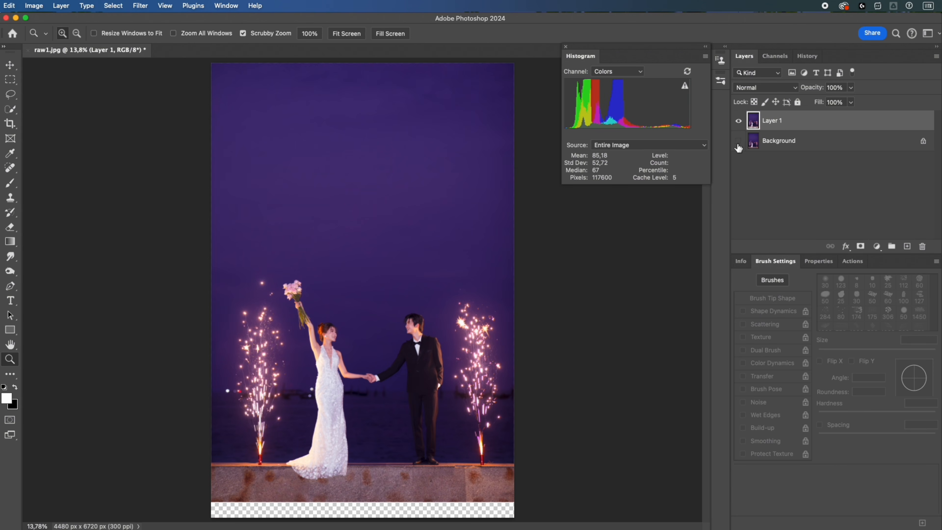
Select the lower third of Layer 1 and stretch it downward to about 102.9% height with Free Transform
key("m")
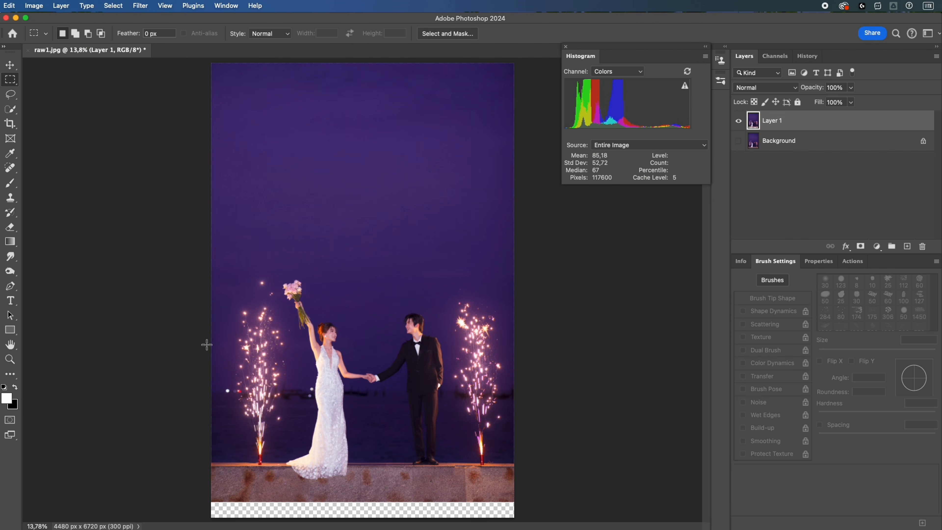
left_click_drag(206, 345, 630, 500)
key("z")
left_click_drag(422, 442, 419, 422)
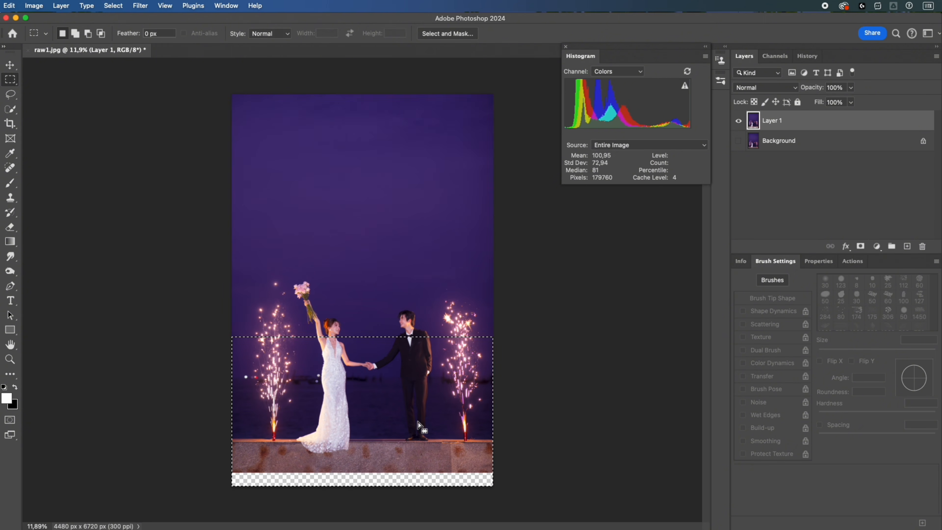
key("ctrl+t")
left_click_drag(362, 486, 363, 492)
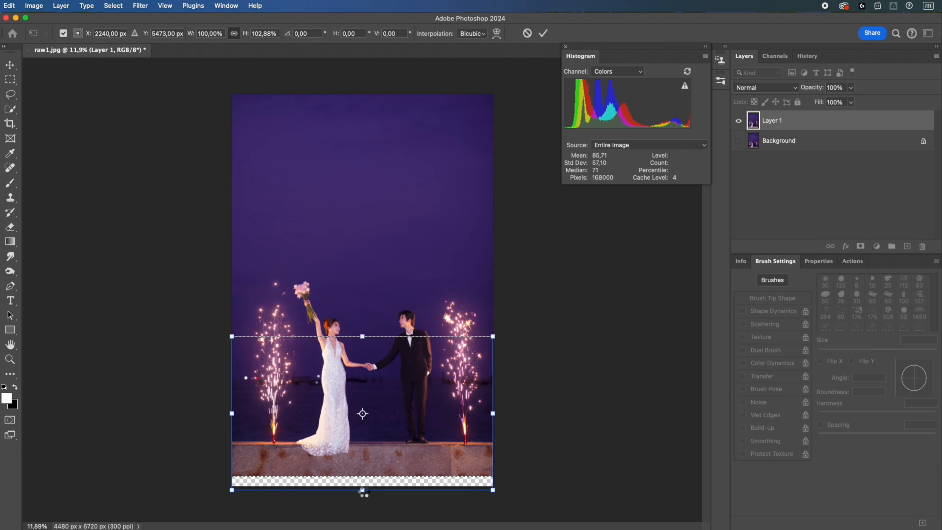
key("Return")
Select a shorter strip below the couple's waists, stretch it downward to about 108% height with Free Transform, and deselect
left_click_drag(216, 405, 544, 503)
key("ctrl+t")
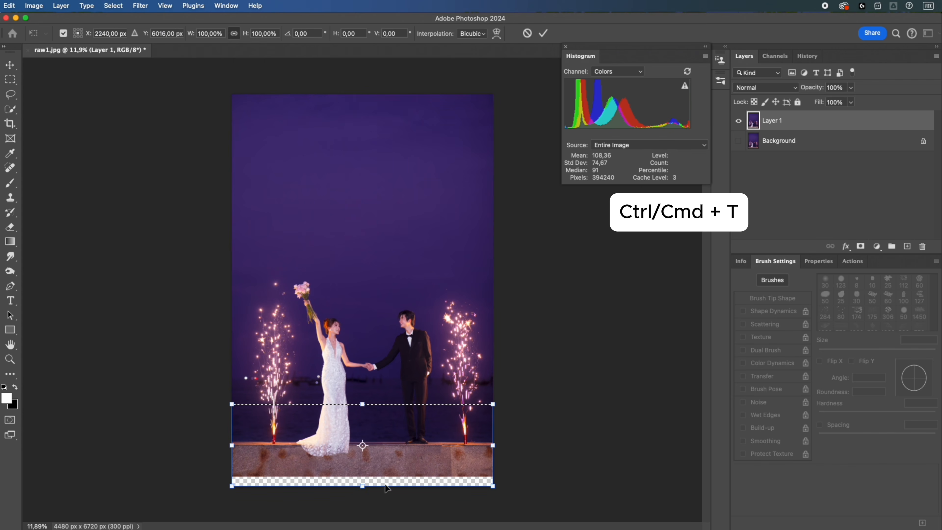
left_click_drag(363, 484, 362, 492)
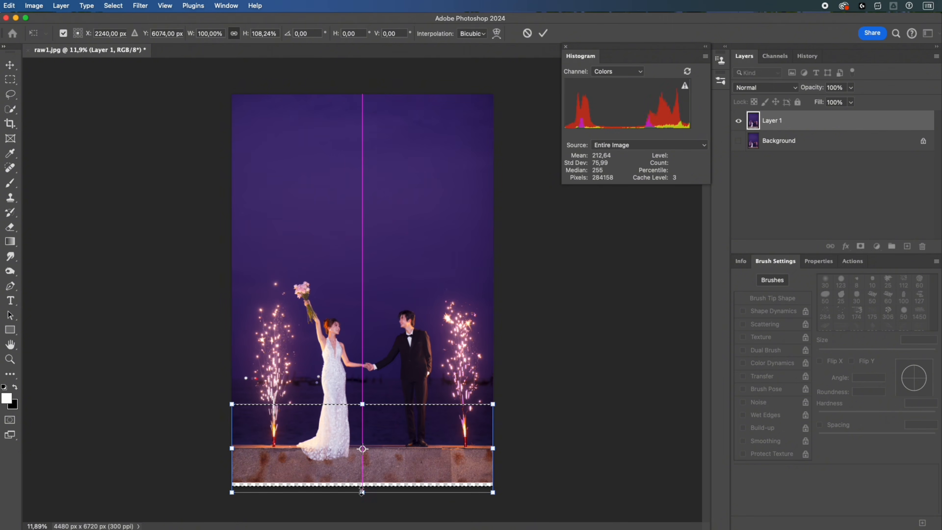
key("Return")
key("super+d")
Move Layer 1 straight down with Free Transform to cover the transparent strip along the canvas's lower edge
key("super+t")
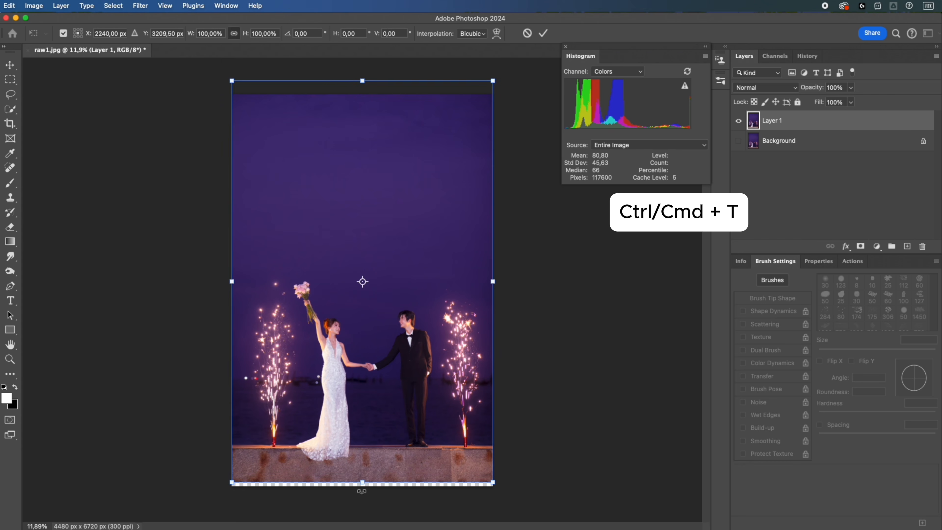
left_click_drag(380, 450, 380, 456)
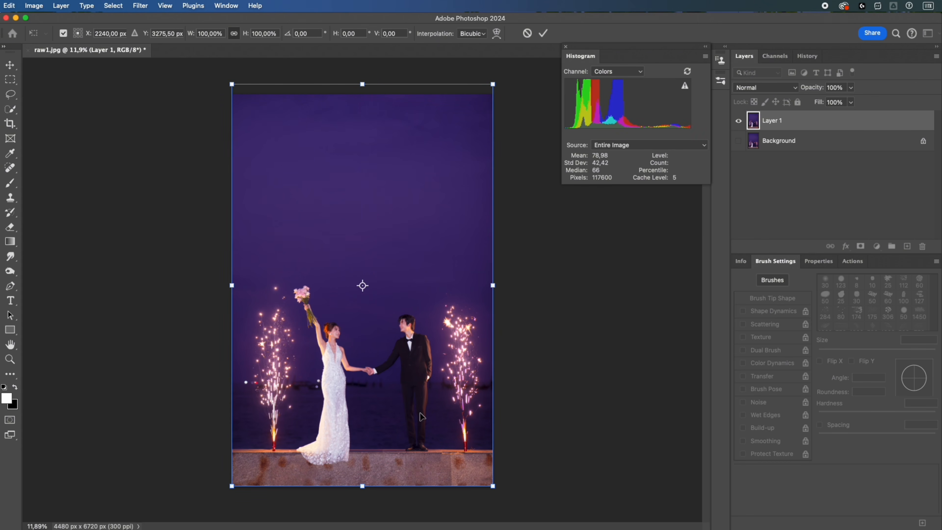
left_click(543, 33)
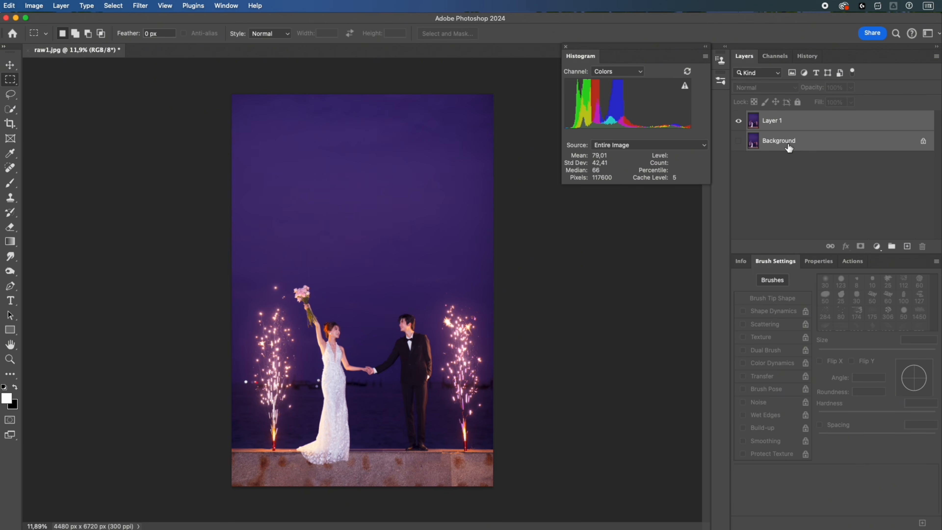
Merge Layer 1 with the Background layer and duplicate the merged layer
key("super+e")
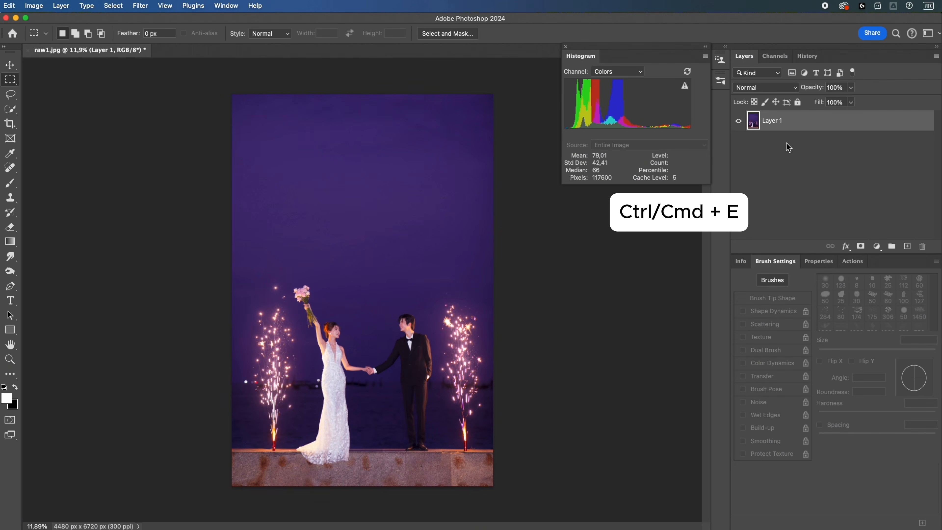
key("super+j")
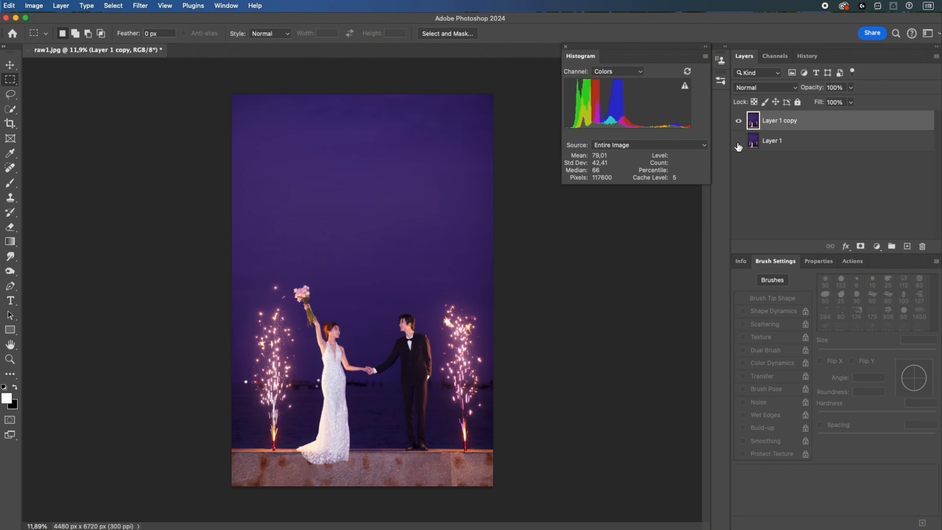
Save the document as raw1.psd with Maximize Compatibility enabled
key("super+s")
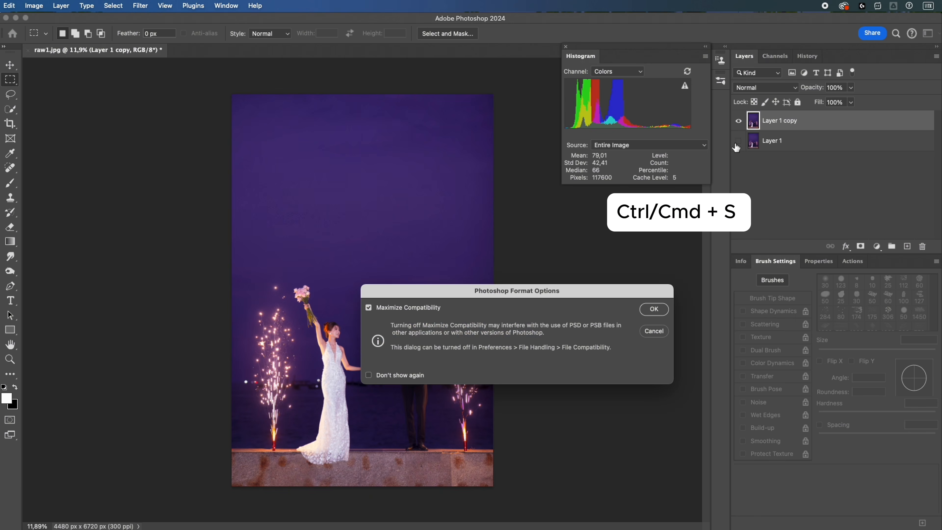
key("Return")
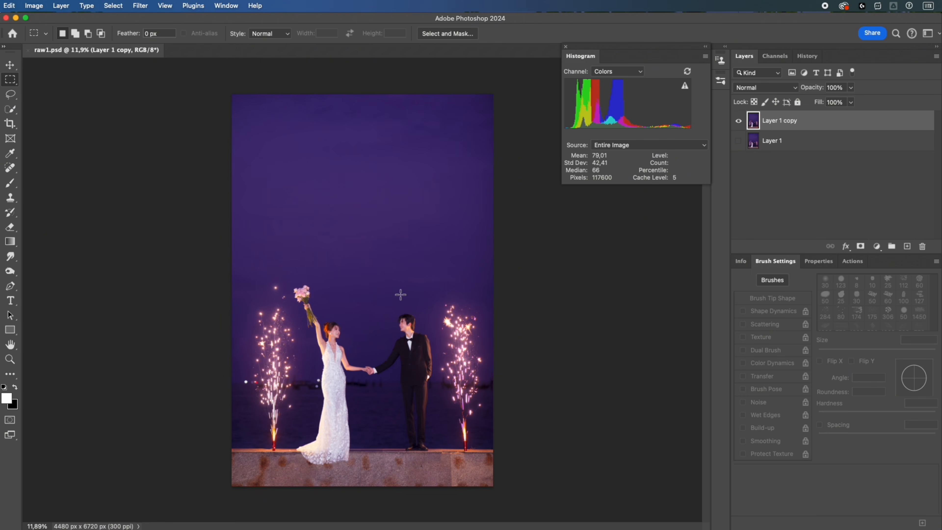
Open the layer copy in the Liquify filter and refine the bride's upper body with a size 250 Forward Warp brush
key("z")
key("super+shift+x")
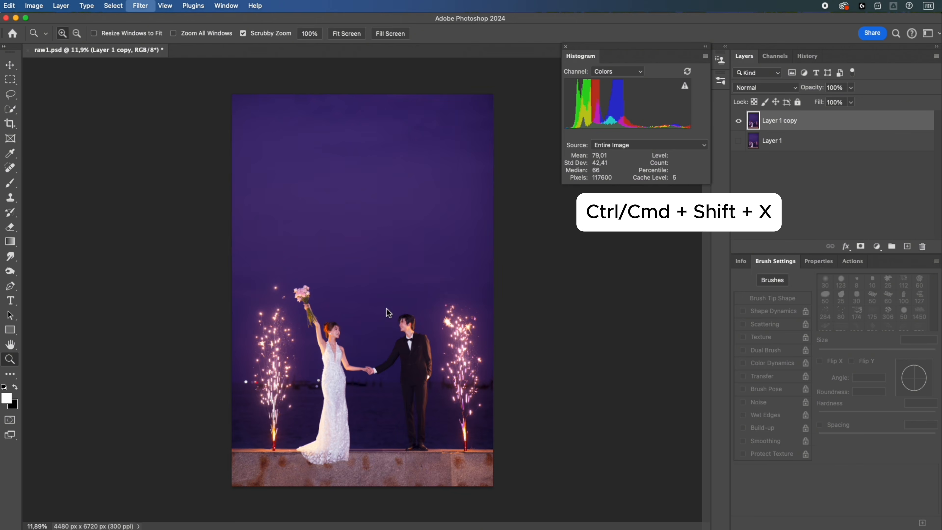
key("super+plus")
key("super+plus")
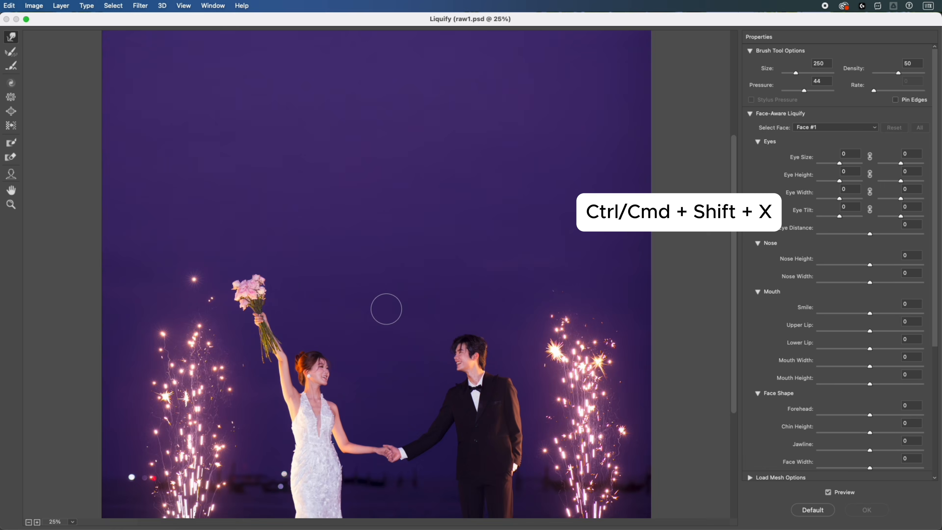
left_click_drag(338, 426, 414, 142)
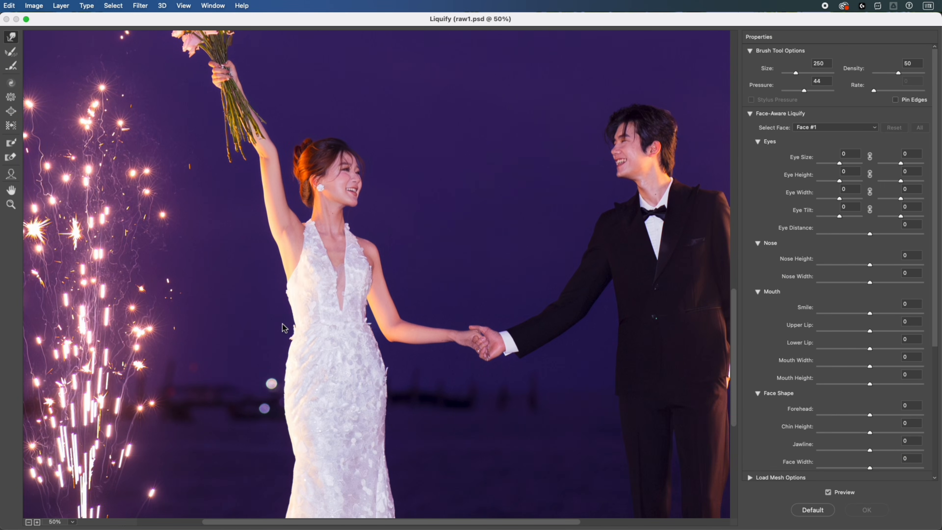
key("super+plus")
key("bracketright")
key("bracketright")
key("super+plus")
key("bracketleft")
key("bracketleft")
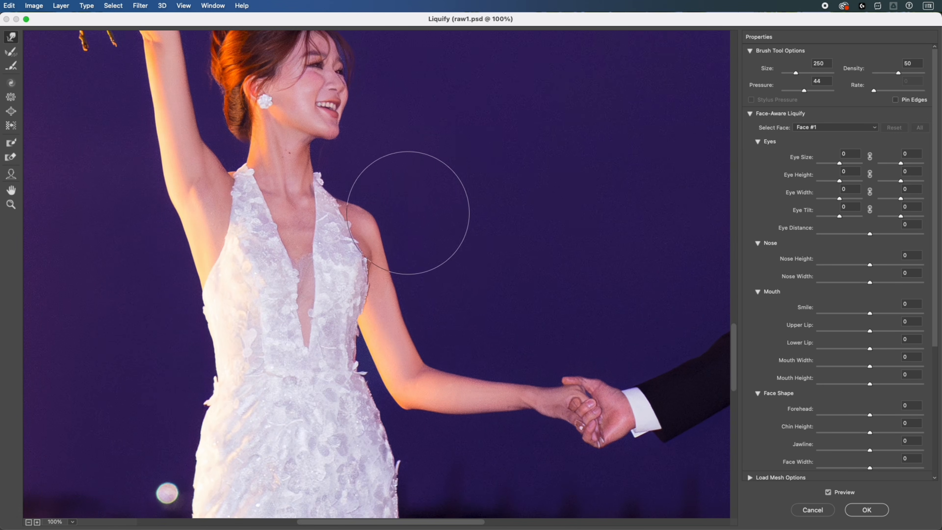
Reshape the bride's waist and hips in Liquify with a Forward Warp brush of about size 300
left_click_drag(445, 338, 428, 294)
left_click_drag(327, 354, 367, 282)
key("bracketleft")
key("bracketleft")
key("bracketleft")
key("bracketleft")
key("super+minus")
key("bracketright")
key("bracketright")
key("bracketright")
key("bracketright")
key("bracketright")
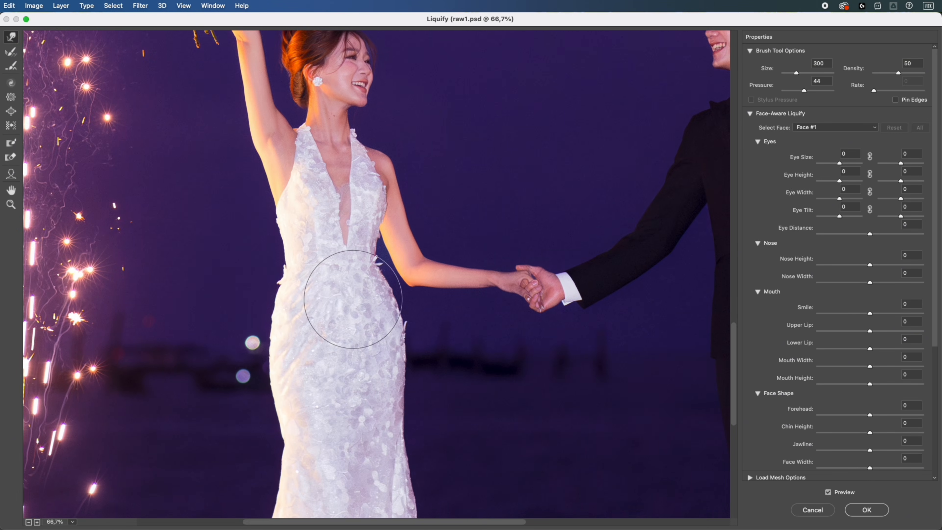
key("bracketright")
key("bracketright")
left_click_drag(298, 288, 305, 218)
Smooth the outline of the bride's long skirt with a size 500 Forward Warp brush
key("super+minus")
key("super+minus")
key("bracketright")
key("bracketright")
key("bracketleft")
key("bracketleft")
key("bracketright")
key("bracketright")
key("bracketleft")
key("bracketleft")
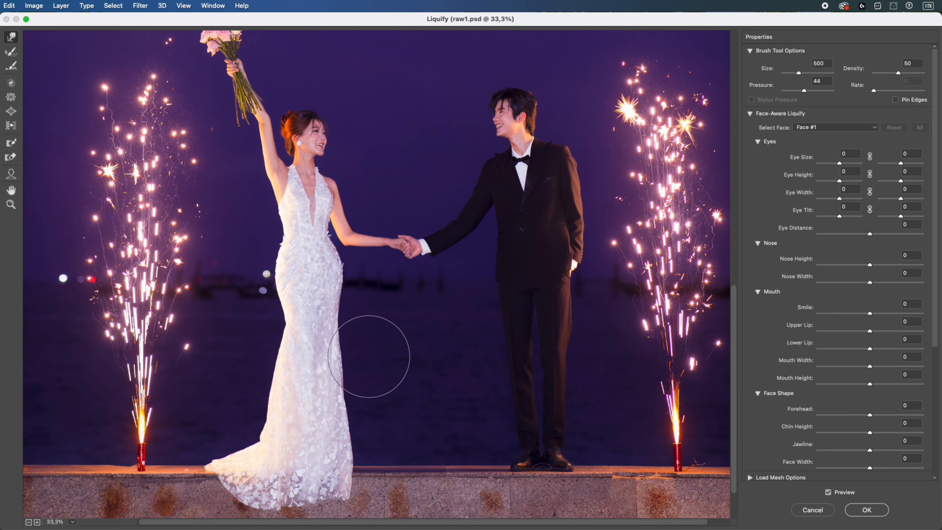
Refine the bride's neck and shoulders with a size 200 Forward Warp brush
key("super+plus")
key("super+plus")
key("bracketleft")
key("super+plus")
key("bracketleft")
key("bracketleft")
key("bracketleft")
mouse_move(163, 42)
left_mouse_down()
mouse_move(261, 316)
mouse_move(312, 369)
left_mouse_up()
key("super+plus")
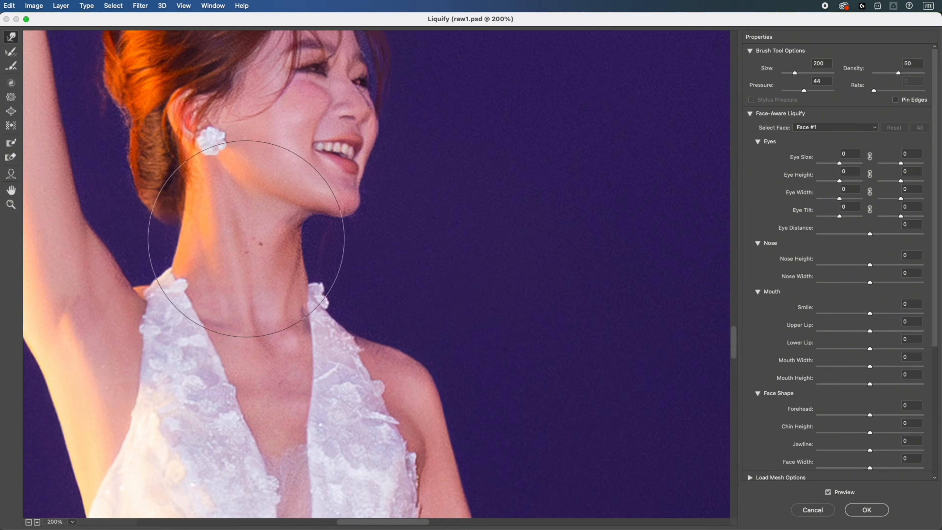
left_click_drag(144, 205, 249, 287)
Shape the bride's hair and face with Forward Warp brushes of size 70 to 90, comparing against the unwarped preview
key("bracketleft")
key("bracketleft")
key("bracketleft")
key("bracketleft")
key("bracketleft")
key("bracketleft")
key("super+minus")
key("bracketright")
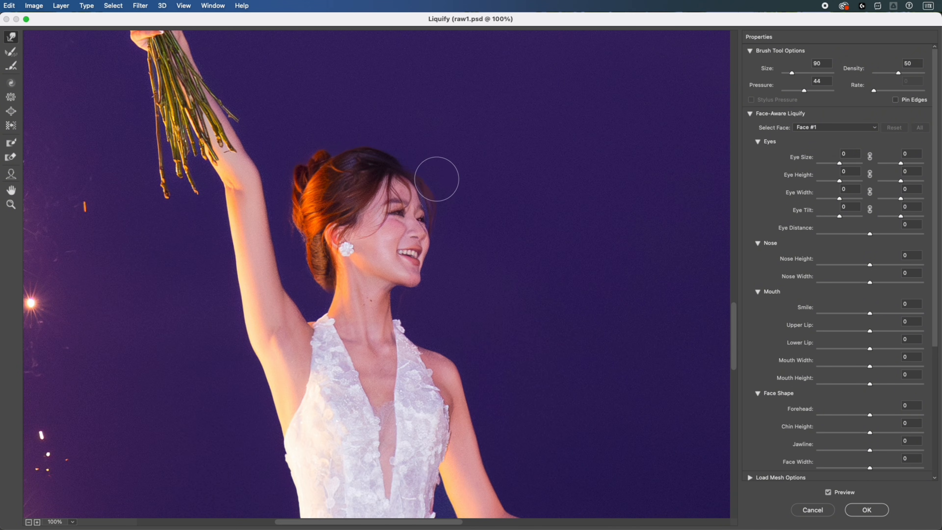
key("super+plus")
key("super+minus")
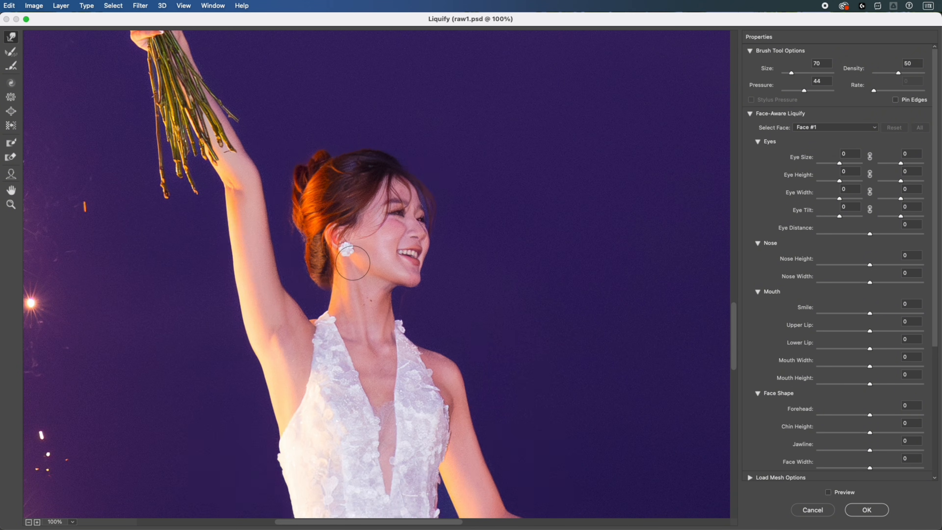
Reshape the groom's jacket front and waist with a Forward Warp brush of about size 400
left_click_drag(371, 421, 372, 309)
key("super+minus")
left_click_drag(392, 388, 370, 330)
key("bracketright")
key("bracketright")
key("bracketright")
key("bracketright")
key("bracketright")
key("bracketright")
left_click_drag(556, 332, 273, 324)
key("bracketright")
key("bracketright")
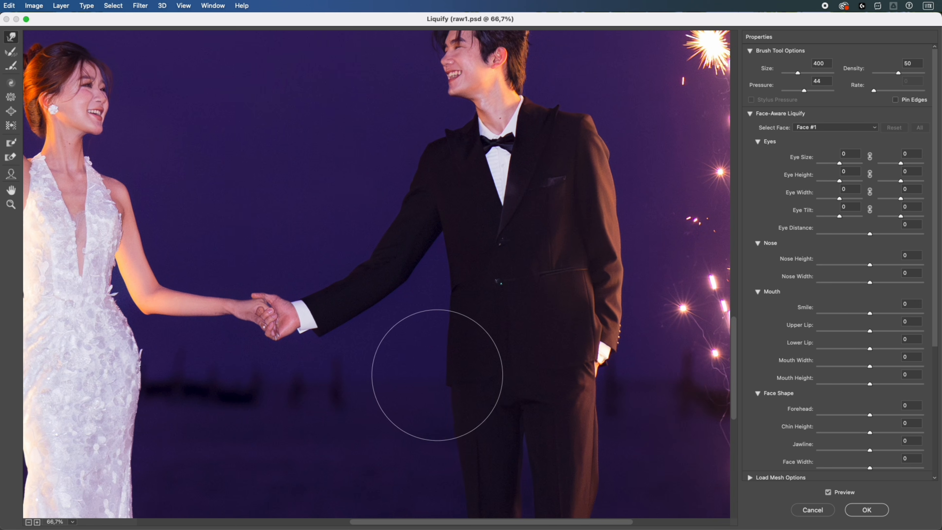
key("bracketleft")
key("bracketleft")
Tidy the groom's jacket shoulder and outstretched sleeve with a size 175 Forward Warp brush
left_click_drag(609, 322, 542, 303)
key("bracketleft")
key("bracketleft")
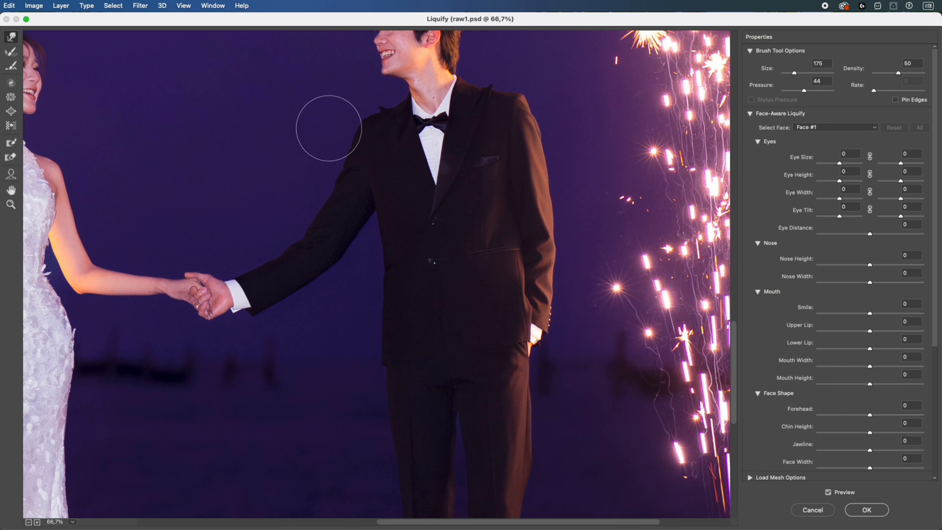
left_click_drag(330, 265, 351, 225)
Refine the outline of the groom's trousers with a Forward Warp brush of about size 175, toggling the preview to compare
left_click_drag(525, 444, 505, 258)
key("bracketright")
key("bracketright")
key("bracketleft")
key("super+minus")
key("p")
key("p")
key("bracketleft")
key("bracketleft")
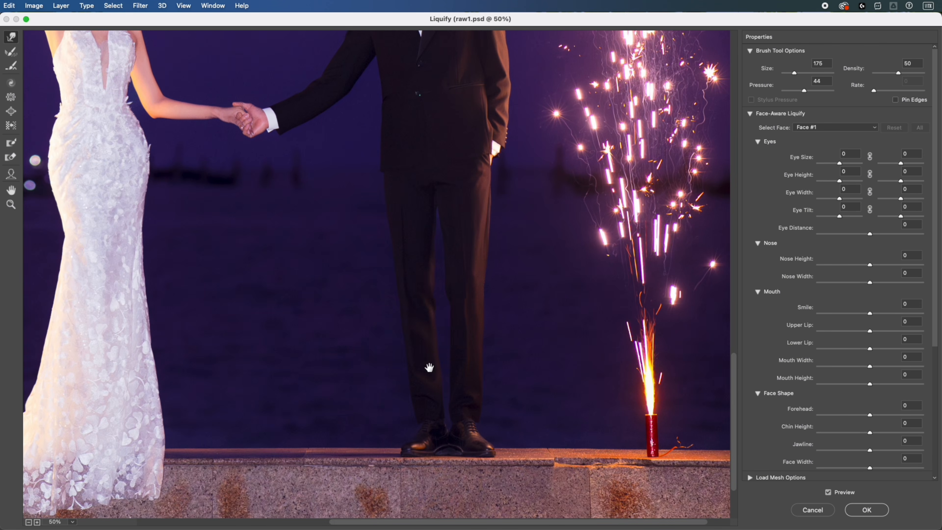
left_click_drag(429, 367, 435, 294)
Refine the groom's face and hair with Forward Warp brushes of size 70 and 125, and apply the Liquify filter
key("super+minus")
key("bracketright")
key("bracketright")
key("bracketright")
key("bracketright")
key("bracketright")
key("bracketright")
key("bracketright")
key("bracketright")
key("bracketright")
key("bracketleft")
key("bracketleft")
key("bracketleft")
key("bracketleft")
key("bracketleft")
key("bracketleft")
key("bracketleft")
key("bracketleft")
key("bracketleft")
key("bracketleft")
key("bracketleft")
key("bracketleft")
key("super+plus")
key("super+plus")
key("super+plus")
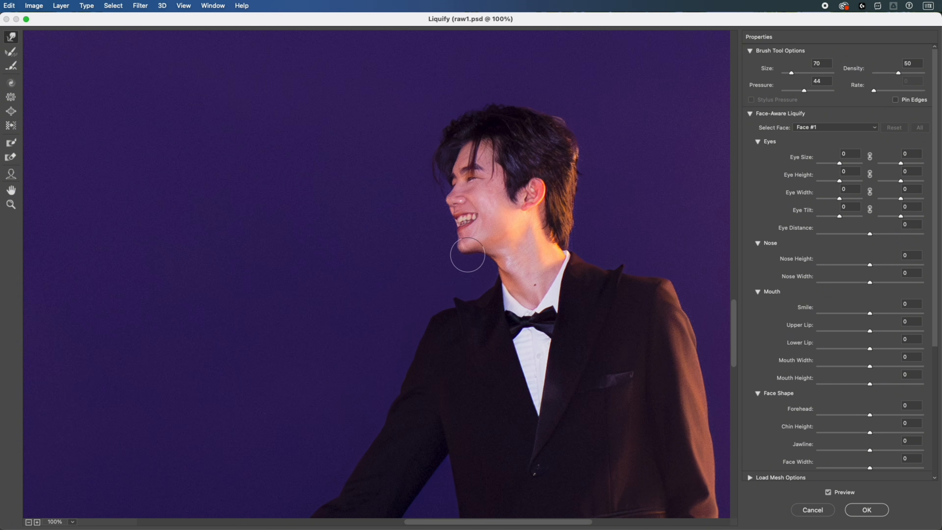
key("bracketright")
key("bracketright")
key("bracketright")
key("bracketright")
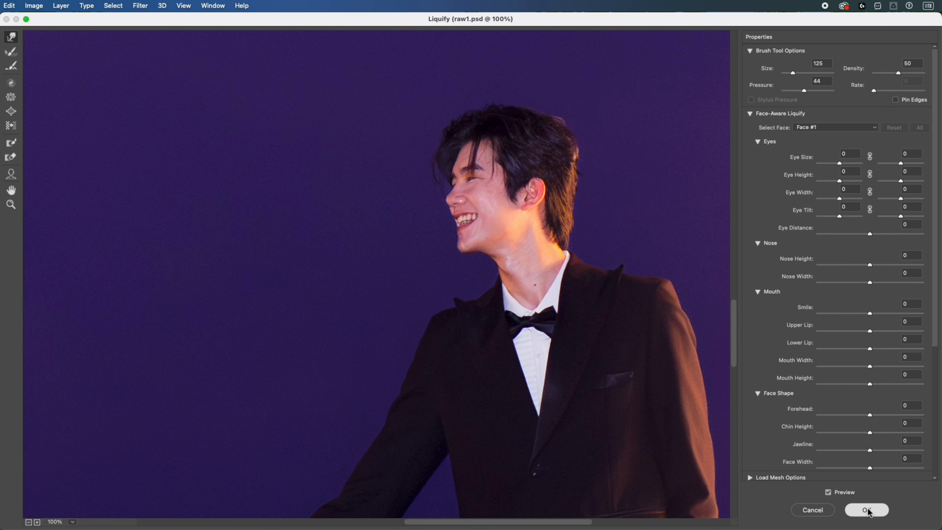
left_click(867, 510)
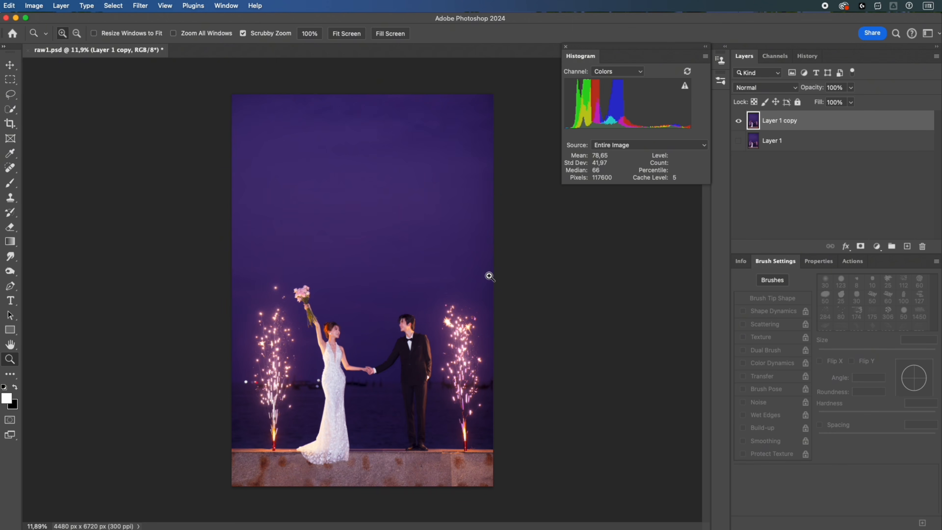
Smooth the skin on the bride's cheek and jaw with a 30 px Clone Stamp at 20% opacity
mouse_move(323, 330)
left_mouse_down()
mouse_move(363, 347)
mouse_move(385, 337)
mouse_move(386, 318)
left_mouse_up()
left_click_drag(386, 313, 387, 345)
key("s")
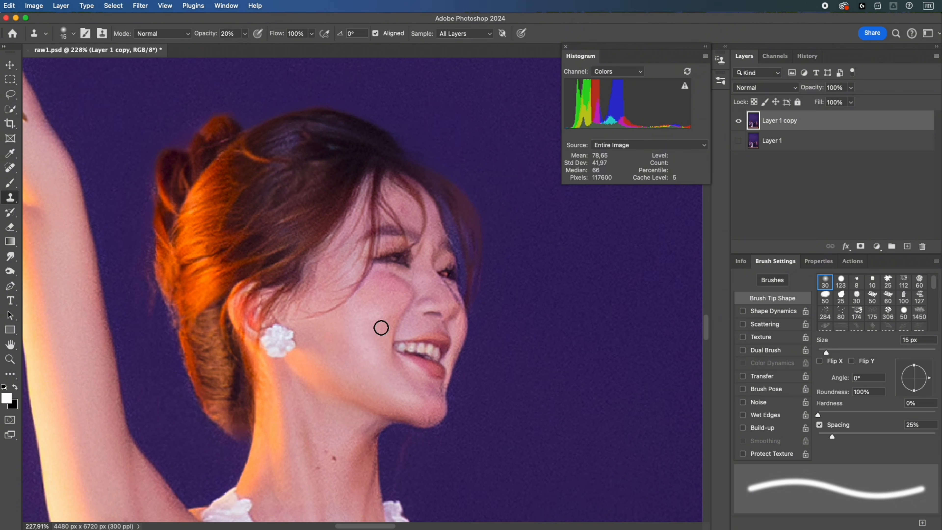
key("bracketright")
key("bracketright")
key("bracketright")
key("2")
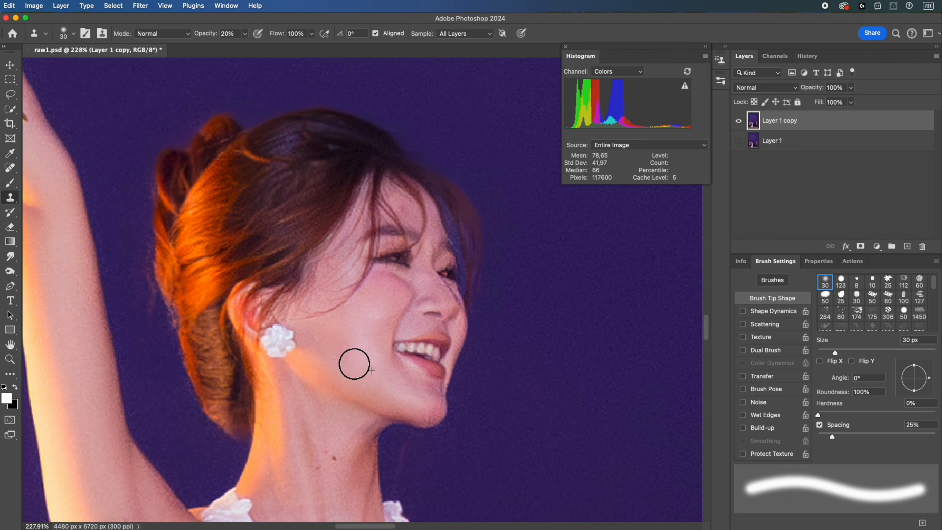
left_click_drag(313, 427, 328, 356)
left_click_drag(326, 406, 346, 359)
Even out the skin on the bride's neck and chest with the Clone Stamp, sampling clean skin nearby
key("bracketright")
left_click(339, 362, "alt")
left_click(340, 342)
left_click_drag(369, 485, 367, 368)
key("bracketleft")
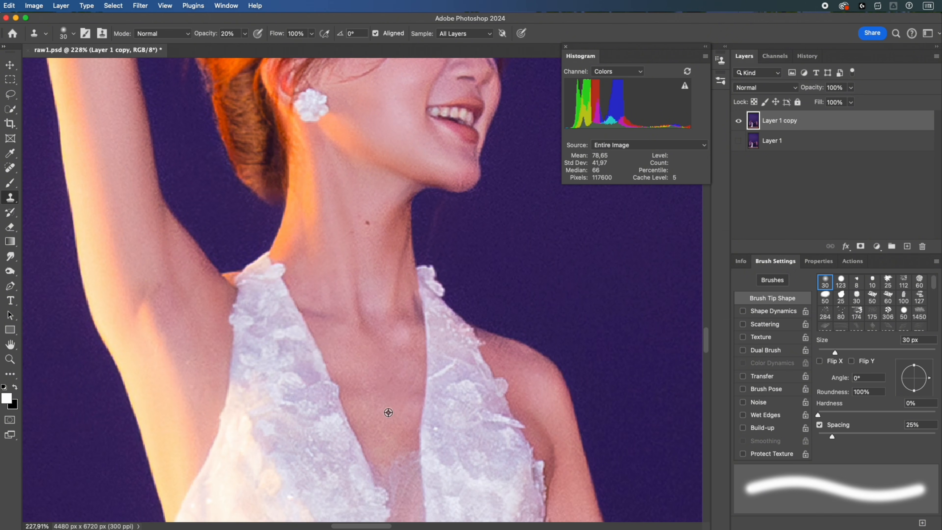
left_click(388, 412, "alt")
key("bracketright")
left_click(390, 297)
Smooth the skin on the bride's chest and shoulder with 25 to 30 px Clone Stamp brushes at 20% opacity
left_click_drag(404, 393, 402, 337)
key("bracketleft")
key("bracketleft")
left_click_drag(545, 375, 469, 308)
key("bracketleft")
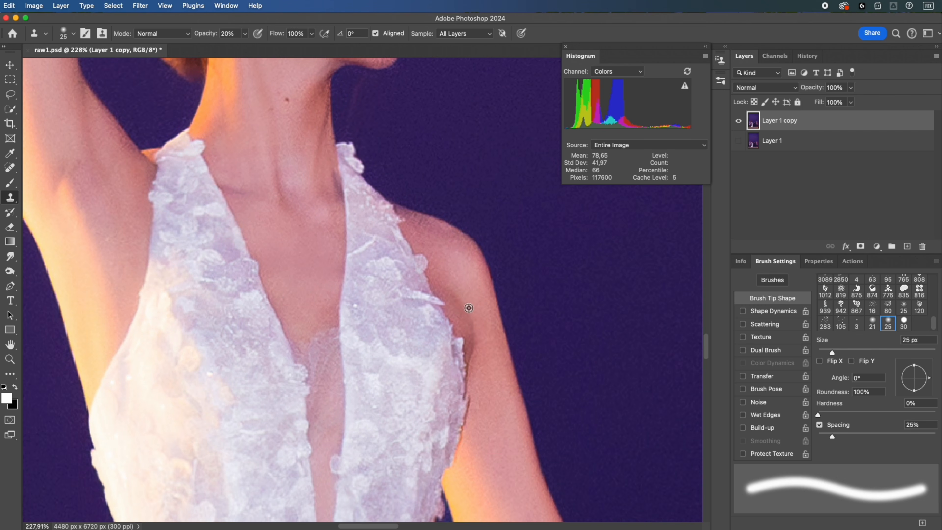
key("bracketright")
left_click_drag(478, 401, 485, 299)
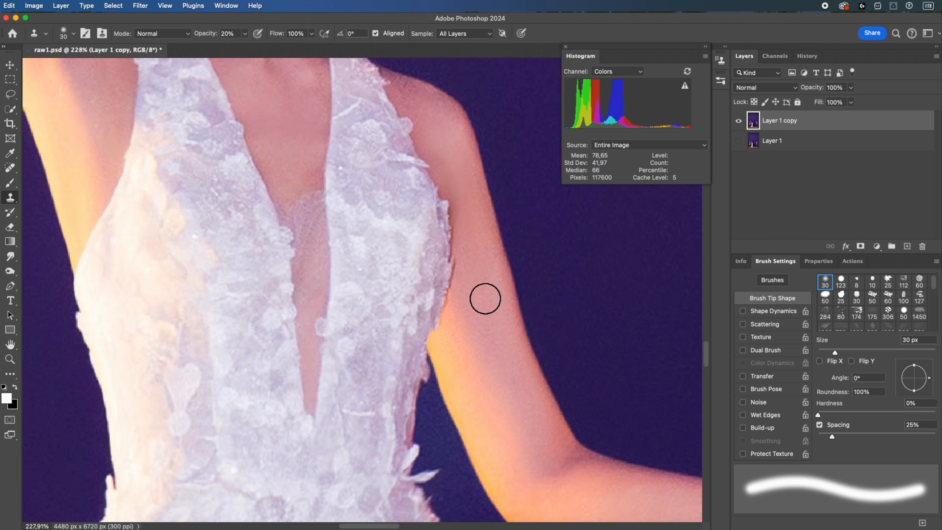
Even out the skin on the bride's lowered arm with a smaller Clone Stamp, sampling clean skin nearby
left_click_drag(318, 237, 467, 315)
key("bracketleft")
key("bracketleft")
left_click(470, 329, "alt")
left_click(461, 309)
left_click(466, 239, "alt")
left_click_drag(370, 171, 445, 275)
Smooth the bride's skin around the face with the Clone Stamp enlarged to 40 px
key("bracketright")
key("bracketright")
left_click(277, 189, "alt")
left_click_drag(498, 111, 414, 286)
key("bracketright")
key("bracketright")
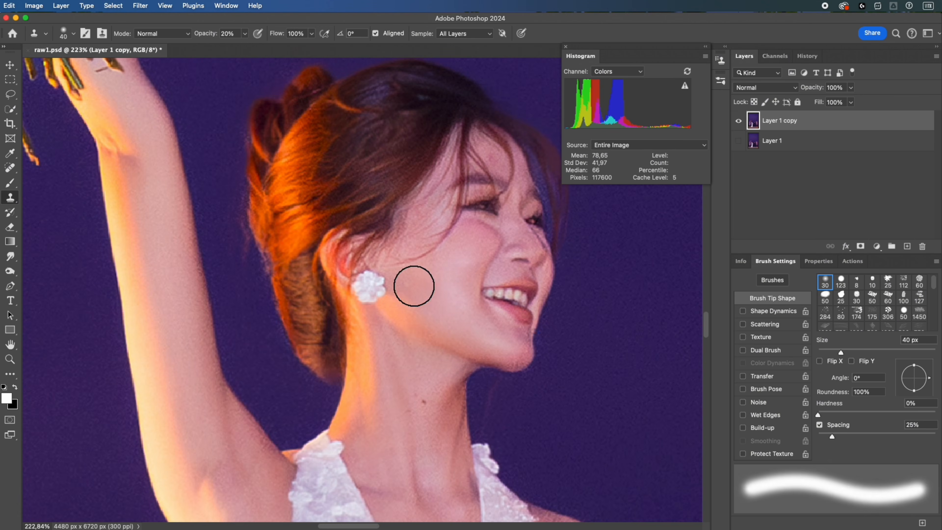
Smooth the skin on the groom's cheek and jaw with a 25 px Clone Stamp at 20% opacity
key("bracketleft")
key("bracketleft")
scroll(411, 329, "down", 5)
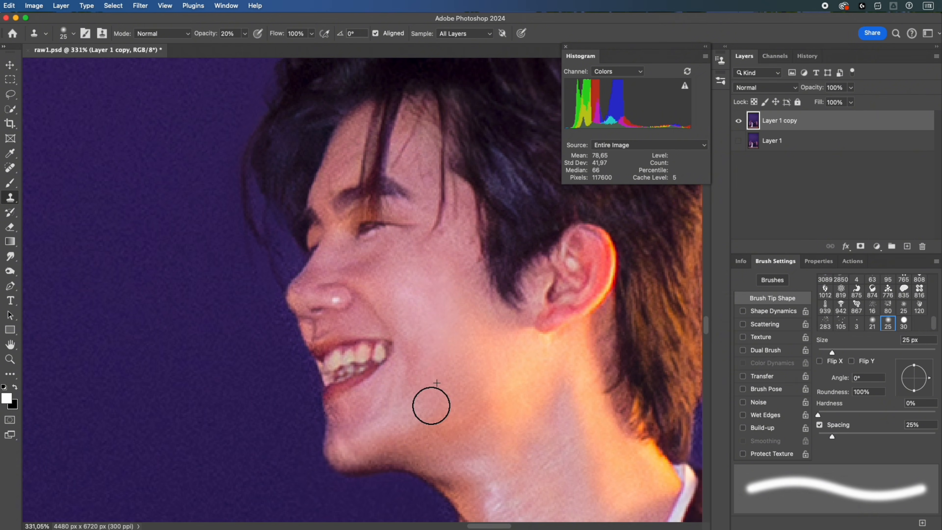
scroll(431, 400, "down", 3)
scroll(463, 345, "down", 3)
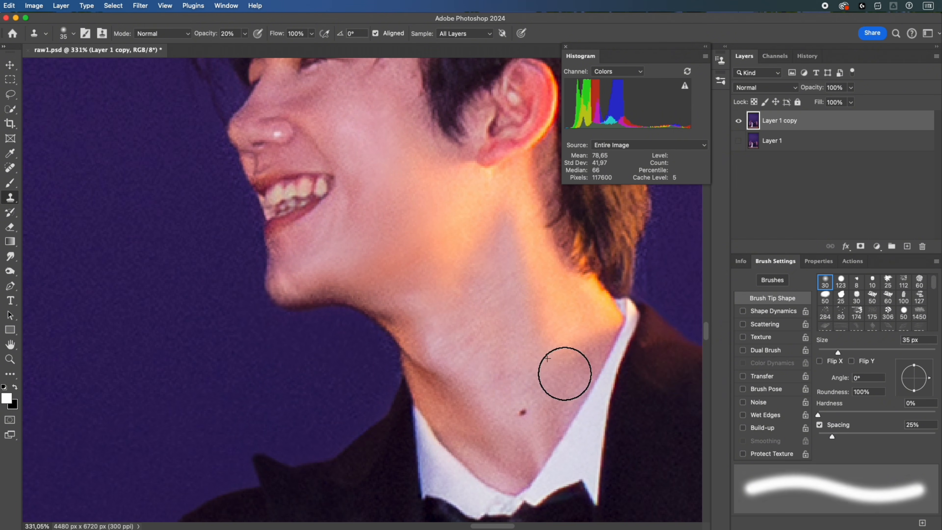
Even out the skin on the groom's neck down to the collar with a 30 px Clone Stamp
key("bracketleft")
key("bracketright")
scroll(421, 223, "down", 3)
scroll(418, 271, "down", 5)
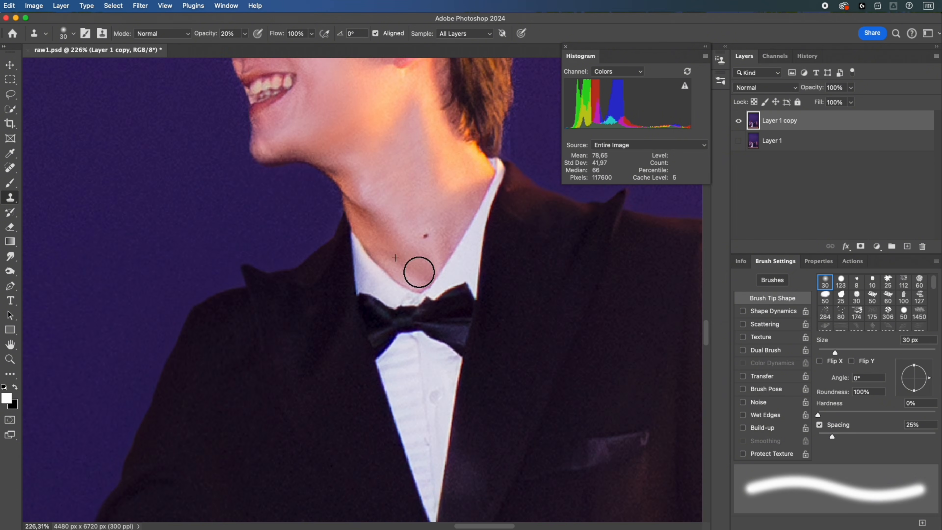
left_click_drag(418, 408, 460, 155)
left_click_drag(351, 366, 482, 349)
scroll(340, 316, "up", 2)
key("bracketleft")
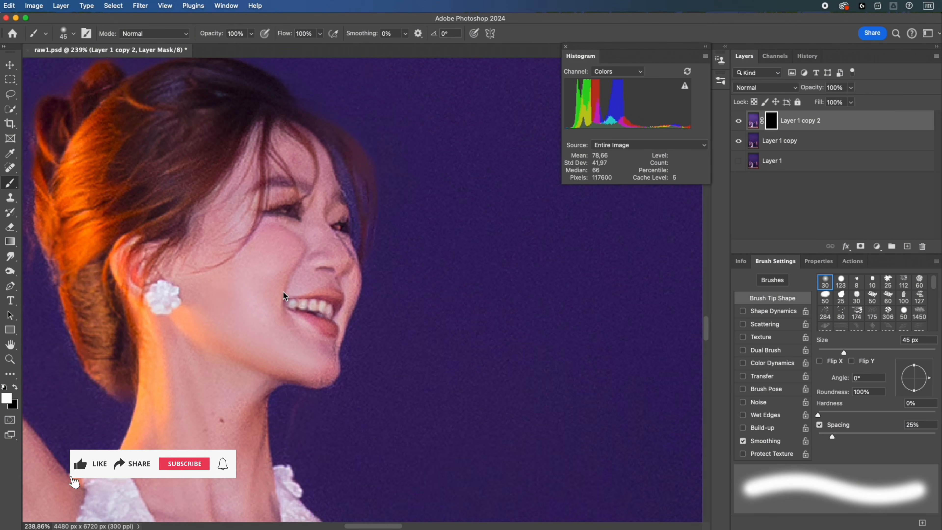
Paint white on the black layer mask over the bride's and groom's teeth with a 10 px brush
key("super+equal")
key("bracketleft")
key("bracketleft")
key("bracketleft")
key("bracketleft")
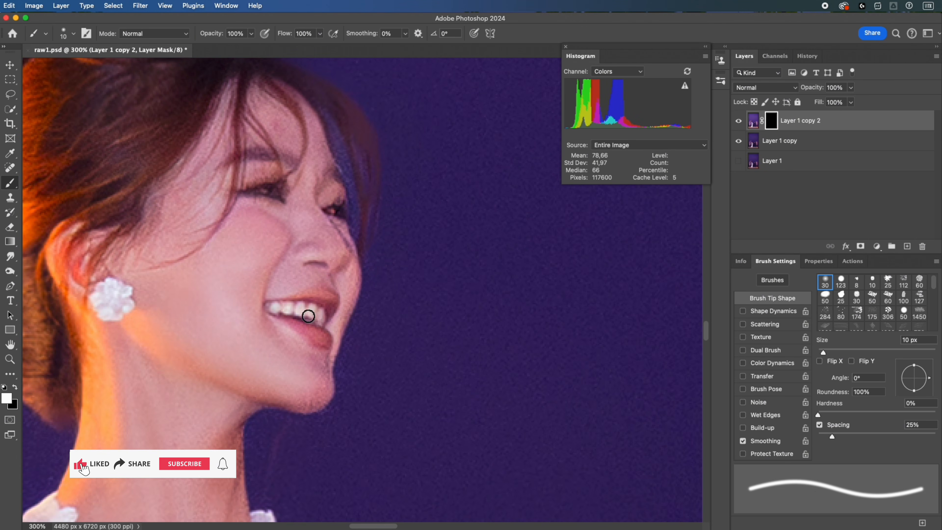
left_click_drag(434, 307, 233, 297)
mouse_move(548, 293)
left_mouse_down()
mouse_move(439, 297)
mouse_move(389, 303)
mouse_move(392, 312)
left_mouse_up()
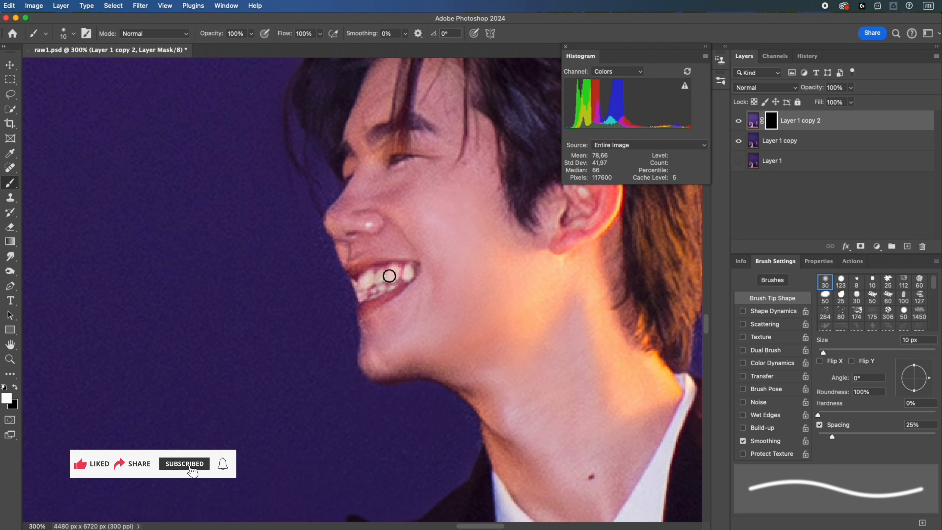
left_click_drag(382, 278, 435, 263)
left_click_drag(435, 263, 549, 238)
left_click_drag(549, 237, 522, 229)
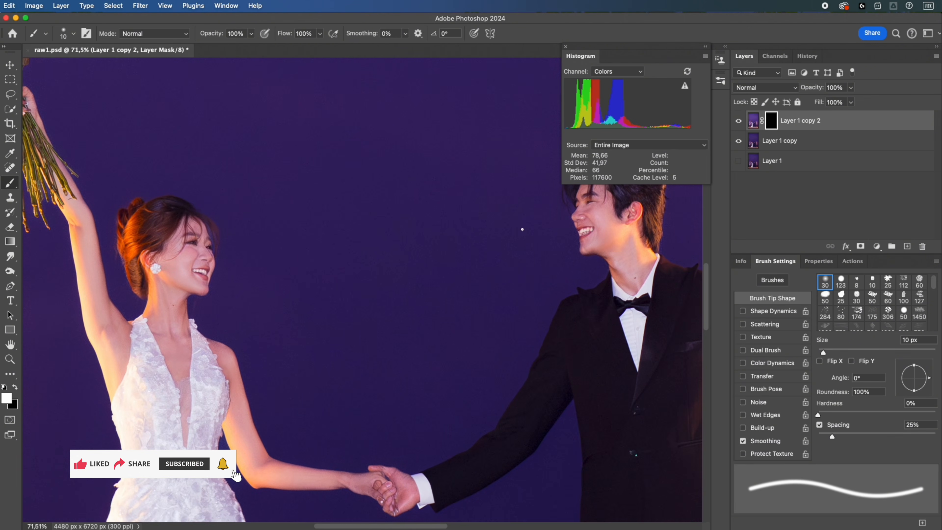
Compare the teeth retouch with its layer hidden, merge the visible layers, fit the photo on screen and save it
left_click(739, 121)
key("z")
key("super+shift+e")
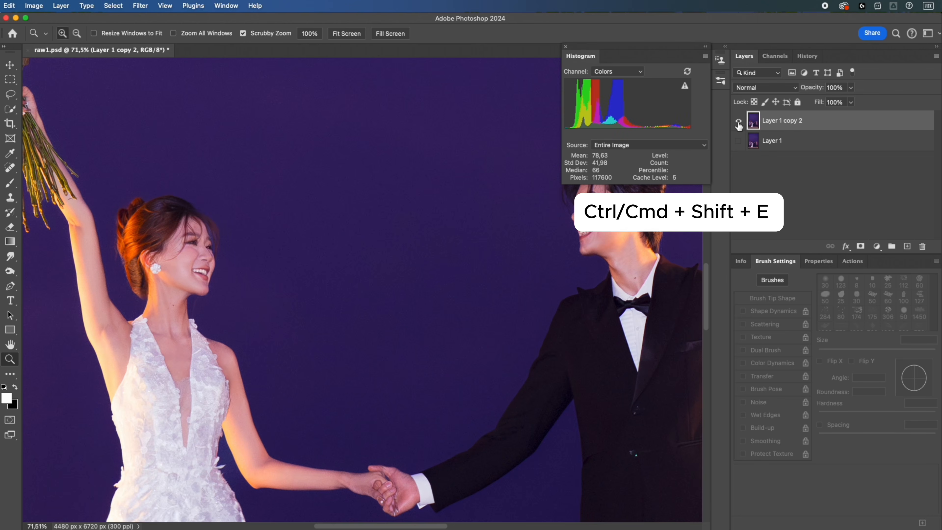
key("super+0")
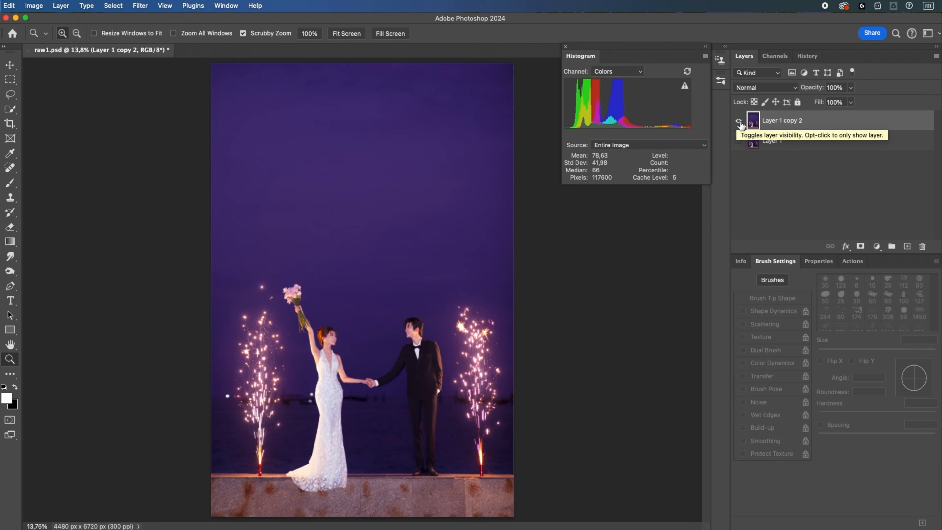
key("super+s")
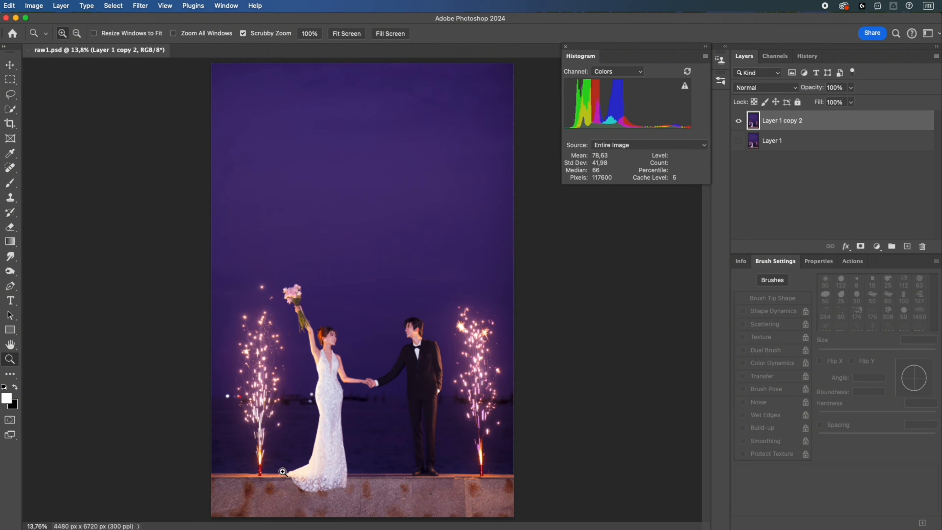
Lasso the round rust stain on the wall between the left firework and the dress and fill it with Content-Aware
left_click_drag(256, 498, 263, 498)
left_click_drag(252, 500, 310, 415)
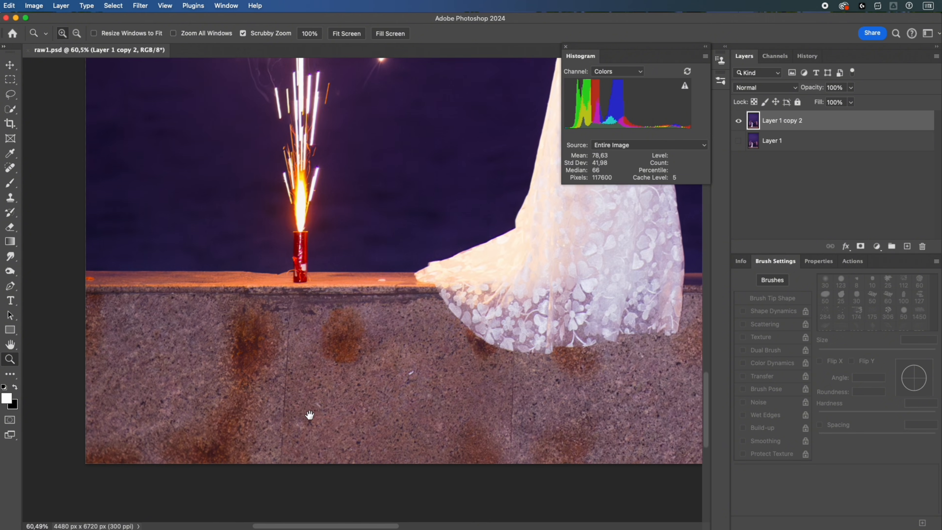
key("l")
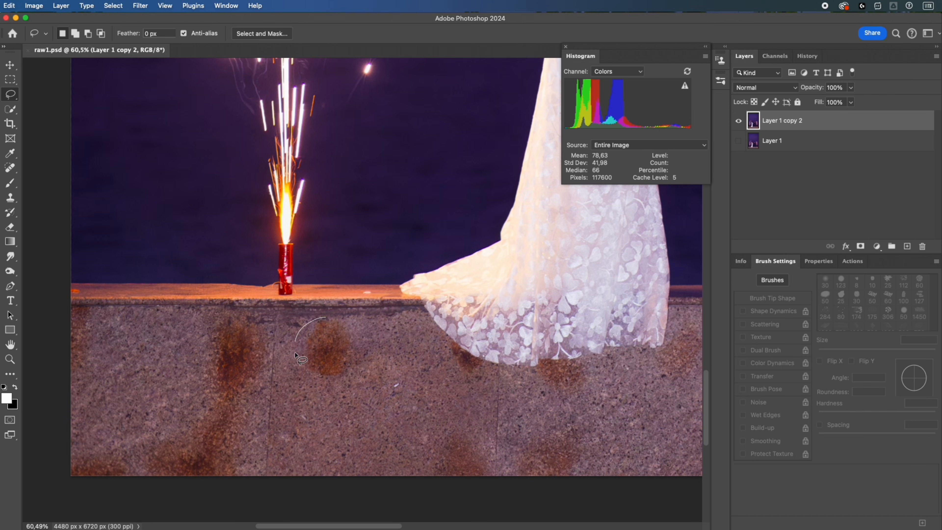
left_click_drag(366, 346, 344, 326)
right_click(341, 327)
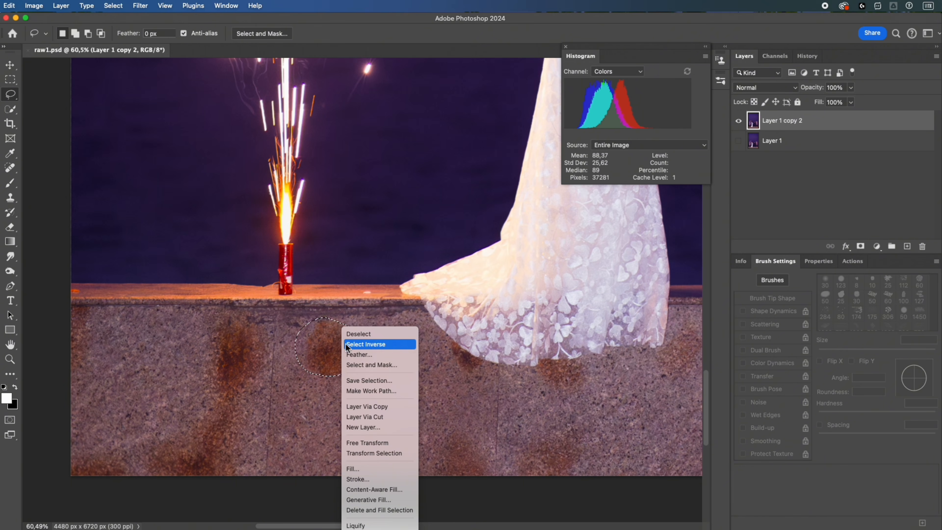
left_click(353, 469)
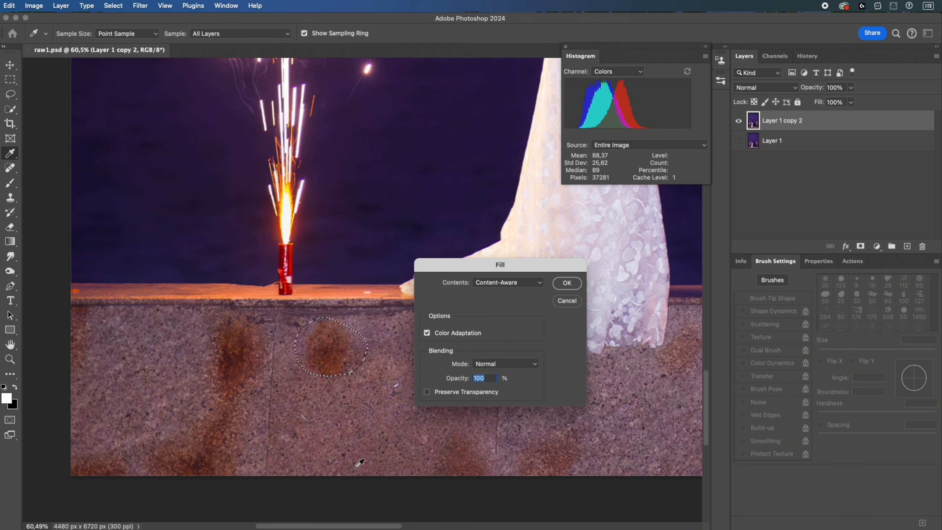
left_click(567, 283)
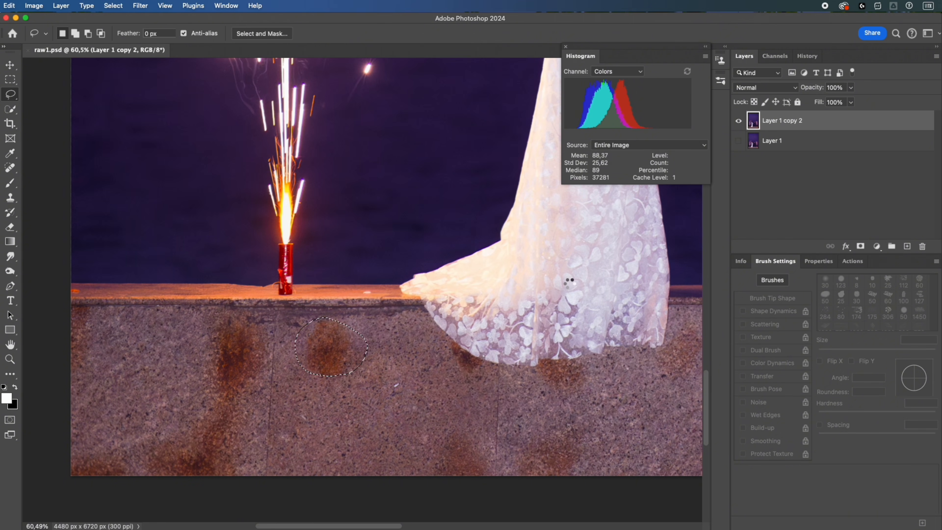
key("super+d")
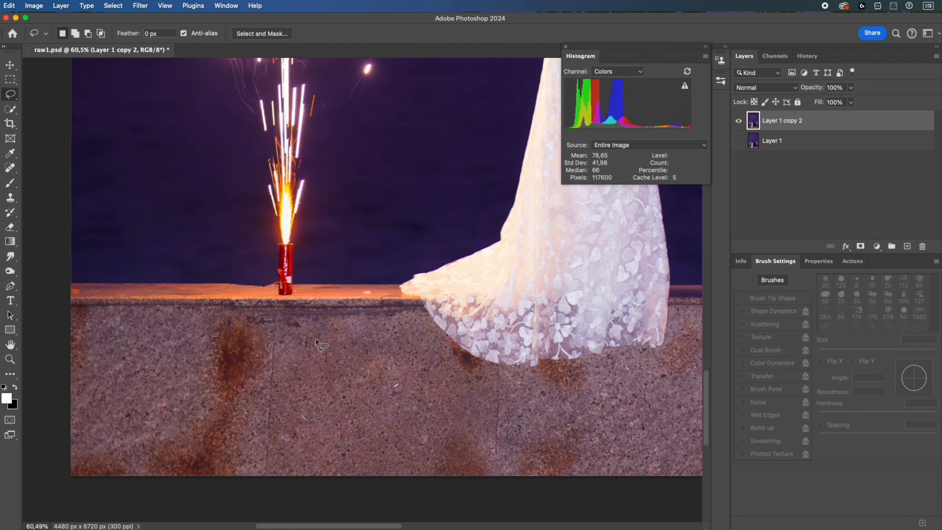
Fill the large rust stain below the left firework and the one in the wall's lower-left corner with Content-Aware
mouse_move(315, 340)
left_mouse_down()
mouse_move(299, 350)
mouse_move(325, 365)
left_mouse_up()
left_click_drag(227, 316, 210, 341)
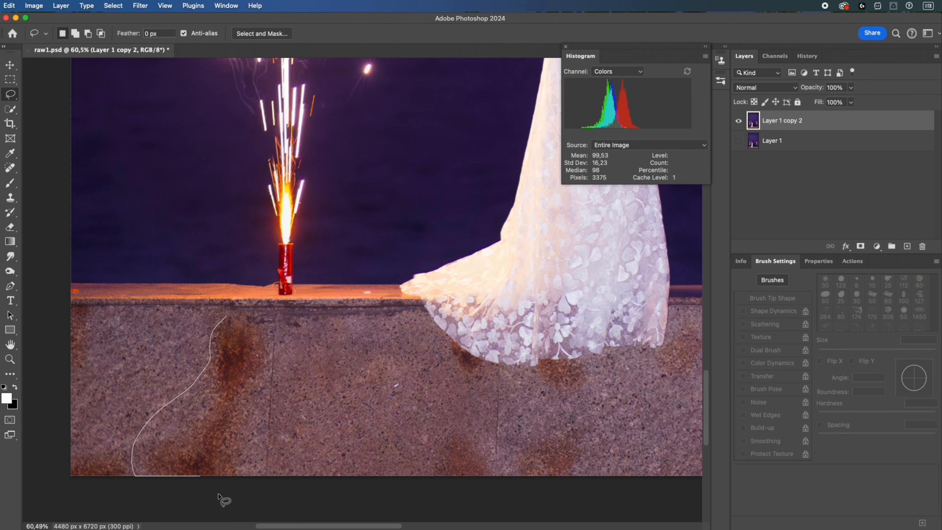
left_click_drag(255, 321, 226, 316)
key("shift+F5")
mouse_move(86, 440)
left_mouse_down()
mouse_move(97, 487)
mouse_move(89, 440)
left_mouse_up()
key("shift+F5")
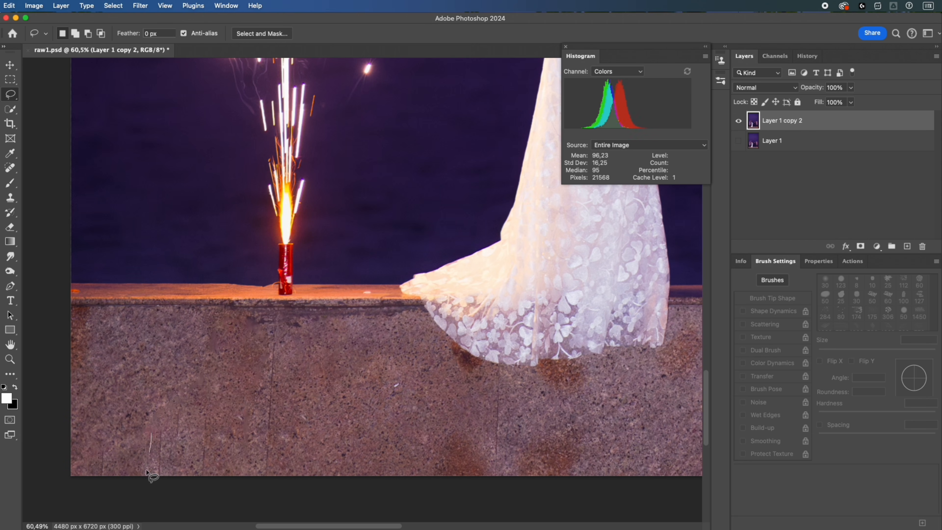
Clean up the remaining marks along the wall's lower-left area and left edge with lassoed Content-Aware fills
left_click_drag(150, 469, 159, 442)
mouse_move(177, 411)
left_mouse_down()
mouse_move(181, 427)
mouse_move(177, 411)
left_mouse_up()
key("shift+F5")
left_click_drag(99, 449, 106, 459)
key("shift+F5")
mouse_move(202, 453)
left_mouse_down()
mouse_move(193, 412)
mouse_move(181, 434)
mouse_move(156, 444)
left_mouse_up()
mouse_move(70, 312)
left_mouse_down()
mouse_move(56, 363)
mouse_move(94, 312)
left_mouse_up()
key("shift+F5")
Fill the rust stains on the wall's lower edge beneath the dress and beside its right hem with Content-Aware
scroll(154, 341, "right", 5)
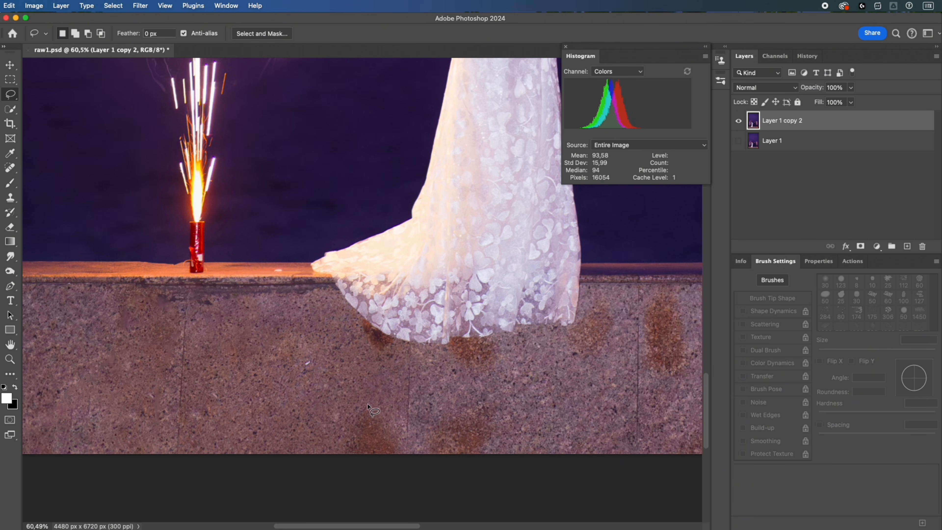
left_click_drag(393, 425, 375, 406)
key("shift+F5")
mouse_move(471, 400)
left_mouse_down()
mouse_move(491, 453)
mouse_move(482, 406)
left_mouse_up()
key("shift+F5")
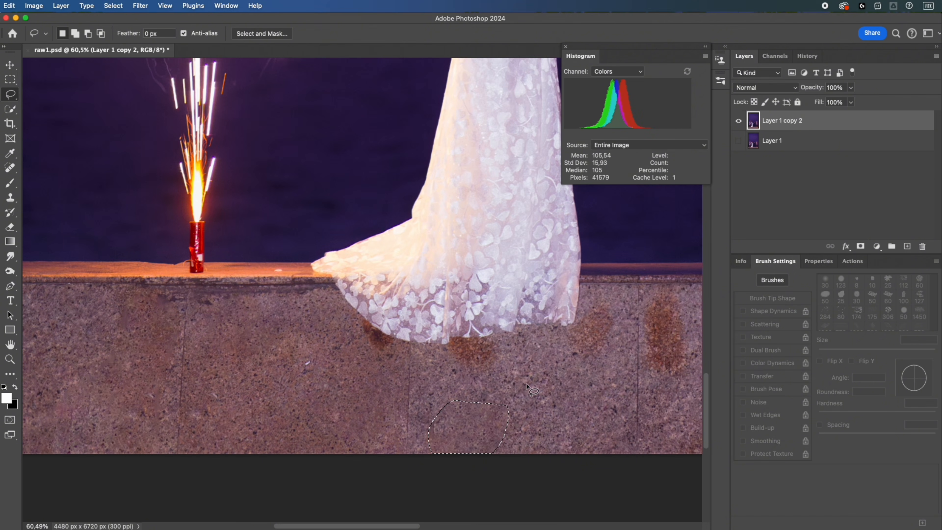
scroll(468, 304, "right", 5)
left_click_drag(467, 306, 481, 316)
key("shift+F5")
key("super+d")
Clone clean stone over the rust stain below the middle of the dress hem with a 50 px Clone Stamp
mouse_move(345, 358)
left_mouse_down()
mouse_move(400, 363)
mouse_move(389, 364)
left_mouse_up()
key("s")
left_click_drag(414, 367, 439, 345)
key("bracketright")
key("bracketright")
key("bracketright")
key("bracketright")
key("bracketright")
key("bracketright")
key("bracketright")
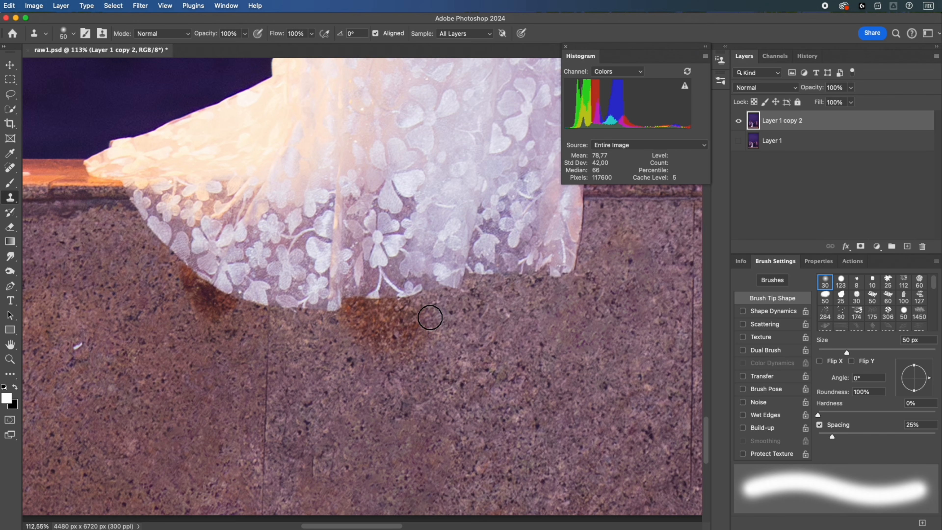
mouse_move(430, 318)
left_mouse_down()
mouse_move(364, 312)
mouse_move(413, 341)
mouse_move(368, 358)
left_mouse_up()
Clone clean stone over the rust stain under the left side of the dress hem
left_click_drag(157, 304, 347, 323)
mouse_move(404, 345)
left_mouse_down()
mouse_move(397, 320)
mouse_move(367, 301)
left_mouse_up()
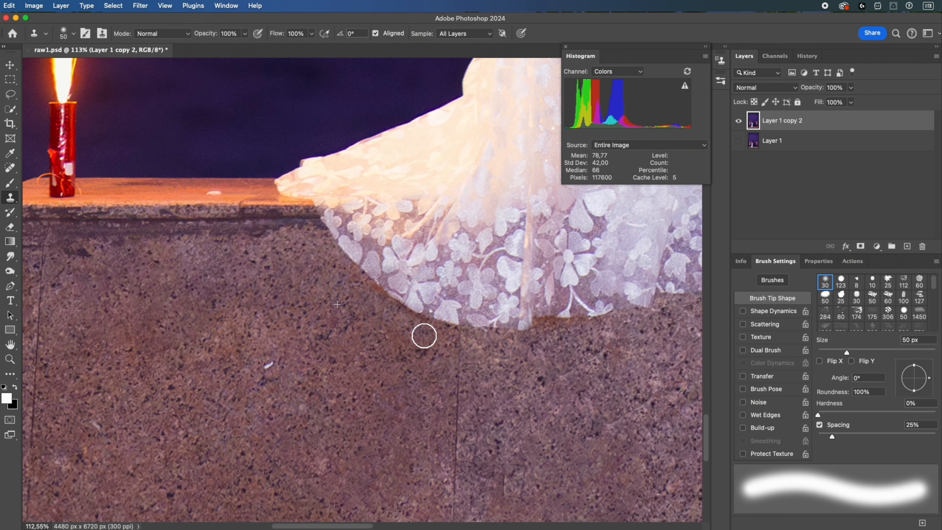
left_click_drag(424, 336, 373, 332)
Lasso the tall rust stain on the wall right of the dress, fill it with Content-Aware and save the file
left_click_drag(504, 329, 366, 324)
left_click_drag(440, 324, 90, 308)
left_click_drag(423, 318, 415, 316)
key("l")
left_click_drag(415, 354, 489, 293)
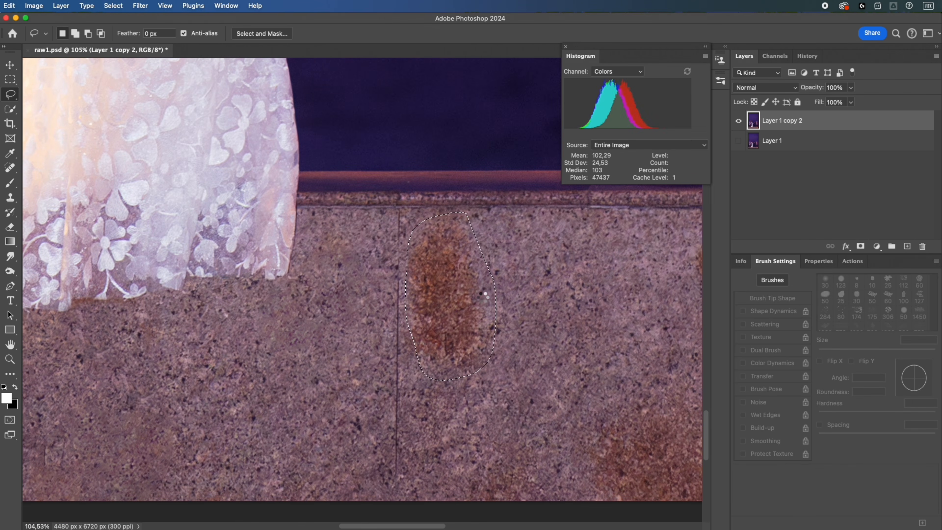
key("shift+Delete")
key("super+s")
Fill the two rust stains on the wall panel between the dress and the groom with Content-Aware
left_click_drag(548, 323, 504, 324)
left_click_drag(608, 332, 378, 317)
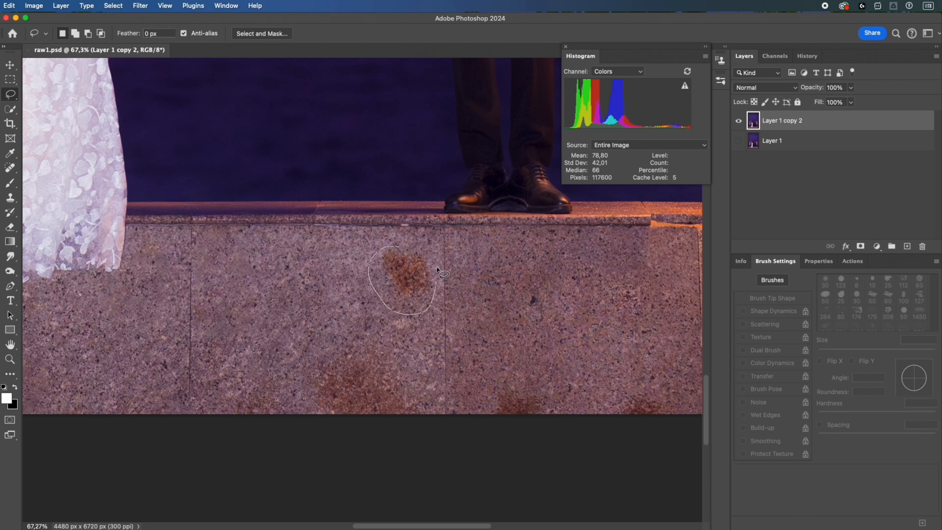
left_click_drag(437, 268, 398, 246)
key("shift+Delete")
left_click_drag(391, 349, 349, 342)
key("shift+Delete")
Fill the two rust stains along the wall's lower edge below the groom with Content-Aware
mouse_move(478, 386)
left_mouse_down()
mouse_move(373, 377)
mouse_move(430, 373)
left_mouse_up()
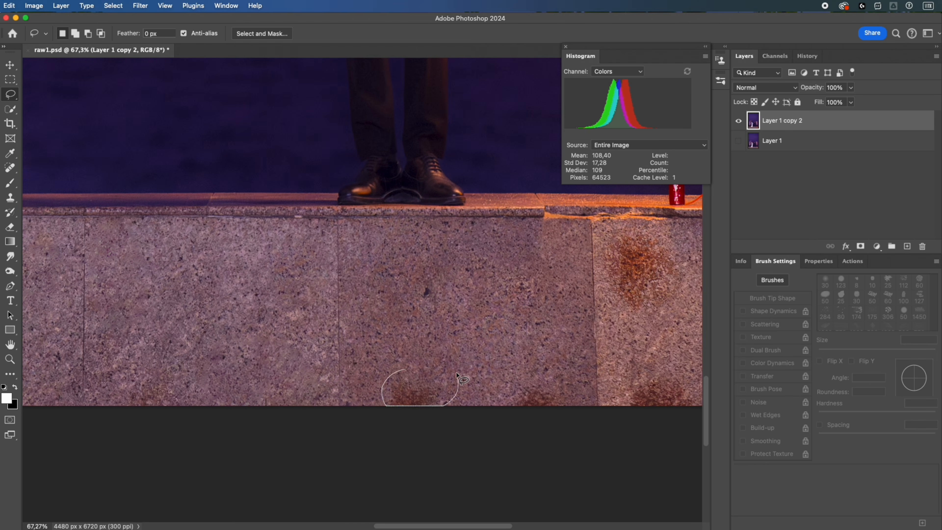
key("shift+Delete")
left_click_drag(543, 379, 548, 378)
key("shift+Delete")
Fill the rust stain below the right firework and the two stains along the lower edge with Content-Aware
left_click_drag(589, 342, 424, 366)
mouse_move(481, 258)
left_mouse_down()
mouse_move(446, 266)
mouse_move(513, 314)
left_mouse_up()
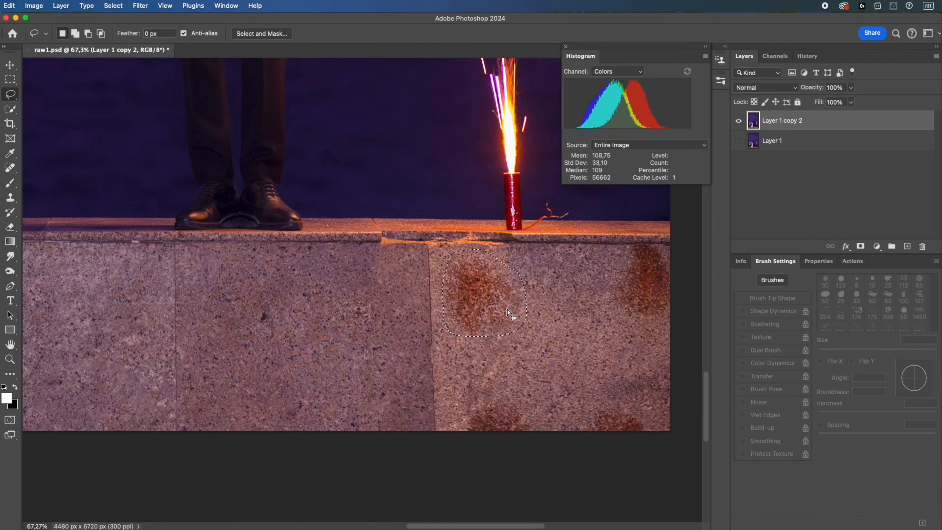
key("shift+Delete")
mouse_move(481, 382)
left_mouse_down()
mouse_move(462, 416)
mouse_move(535, 406)
left_mouse_up()
key("shift+Delete")
left_click_drag(612, 402, 656, 414)
key("shift+Delete")
Fill the rust stain at the wall's right edge with Content-Aware, repeat the fill and clear the selection
mouse_move(631, 248)
left_mouse_down()
mouse_move(690, 294)
mouse_move(676, 245)
mouse_move(645, 256)
left_mouse_up()
key("shift+Delete")
key("super+d")
key("shift+Delete")
key("super+d")
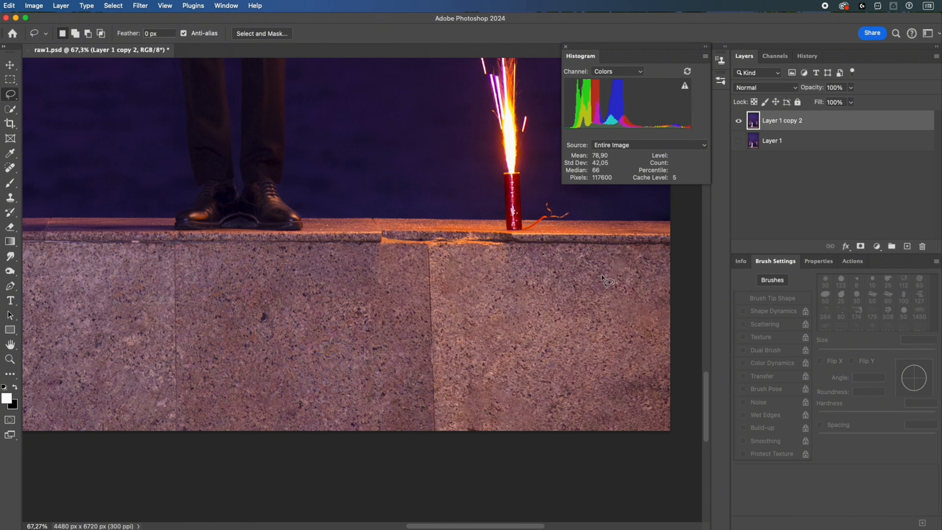
Select a rectangular piece of intact ledge right of the groom's shoes and feather it by 11 pixels
left_click_drag(373, 229, 448, 247)
left_click_drag(447, 248, 401, 259)
key("m")
left_click_drag(224, 233, 331, 314)
key("shift+F6")
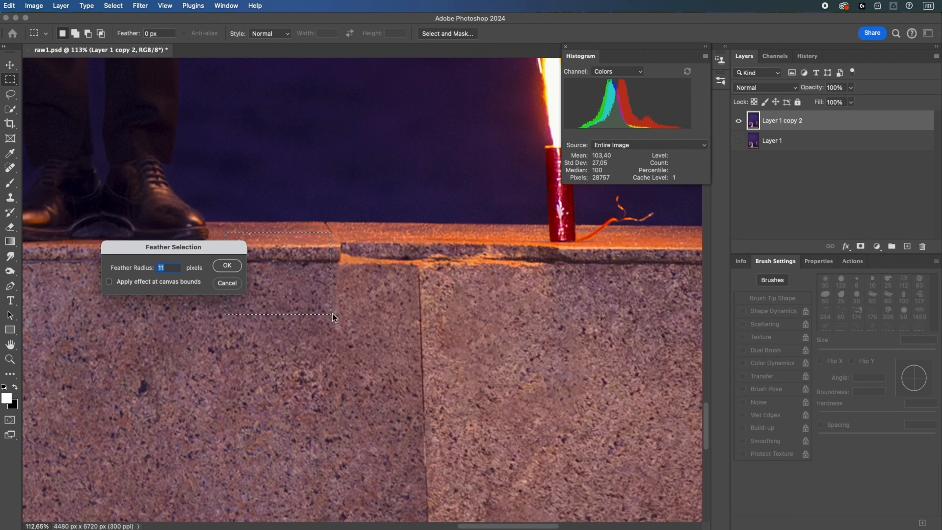
key("Return")
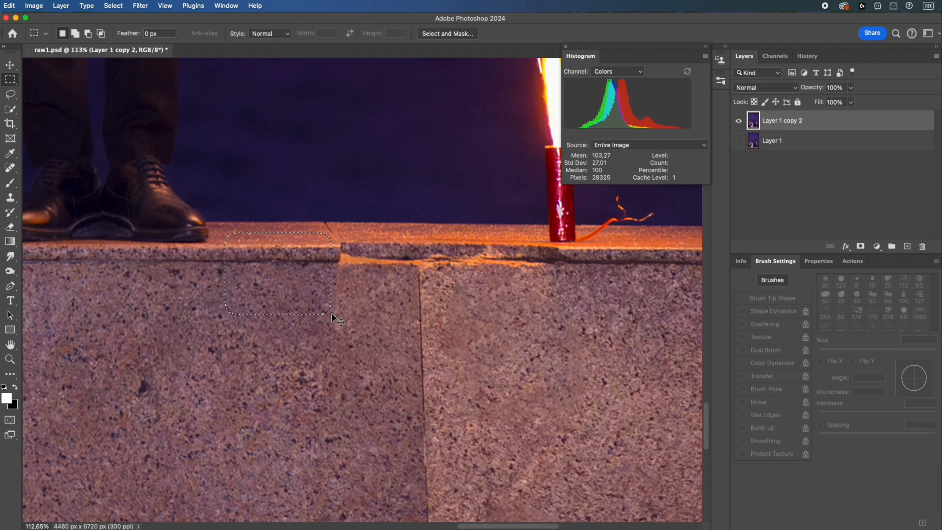
Copy the ledge piece to new layers three times and position the copies side by side over the broken ledge
key("super+j")
key("super+t")
left_click_drag(319, 306, 547, 291)
key("Return")
key("super+j")
key("super+t")
key("Return")
key("super+j")
key("super+t")
key("Return")
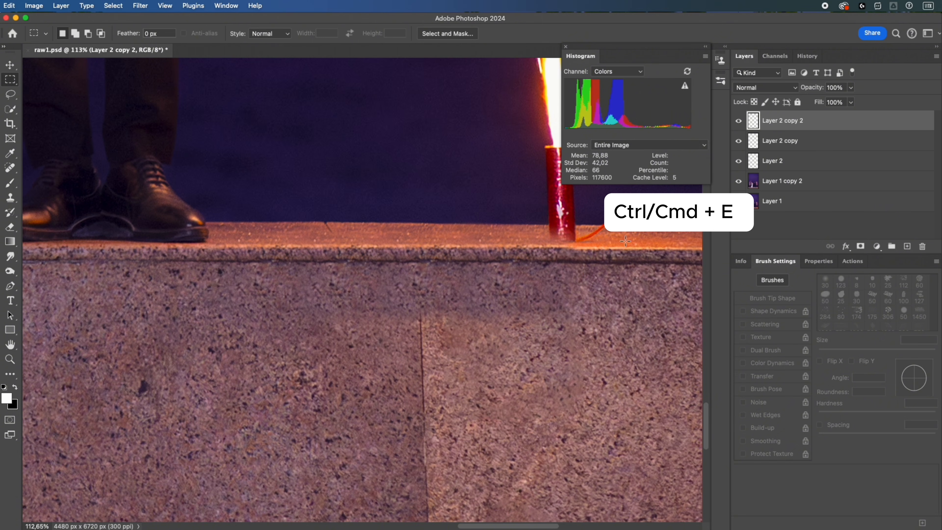
Merge the three ledge patch layers into one and hide it with a black layer mask, ready for brushing
left_click(804, 140, "shift")
left_click(801, 160, "shift")
key("super+e")
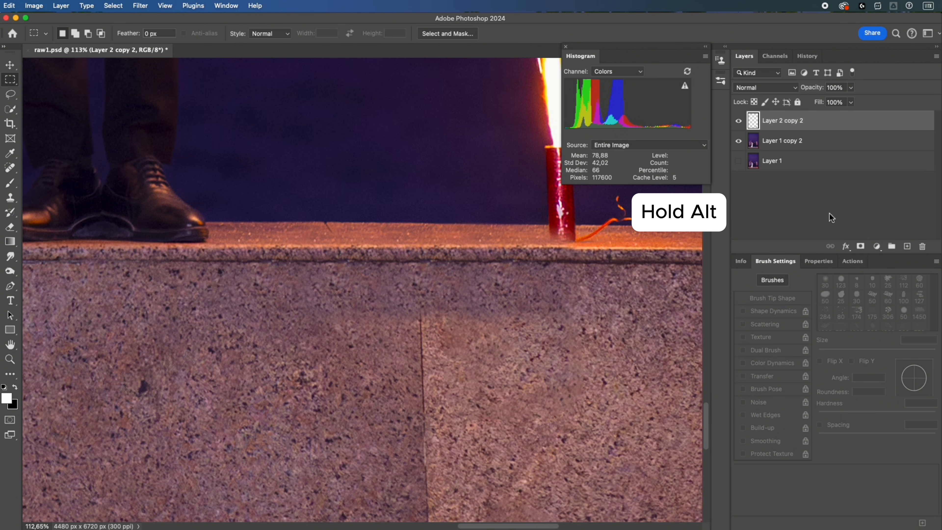
left_click(861, 246, "alt")
key("b")
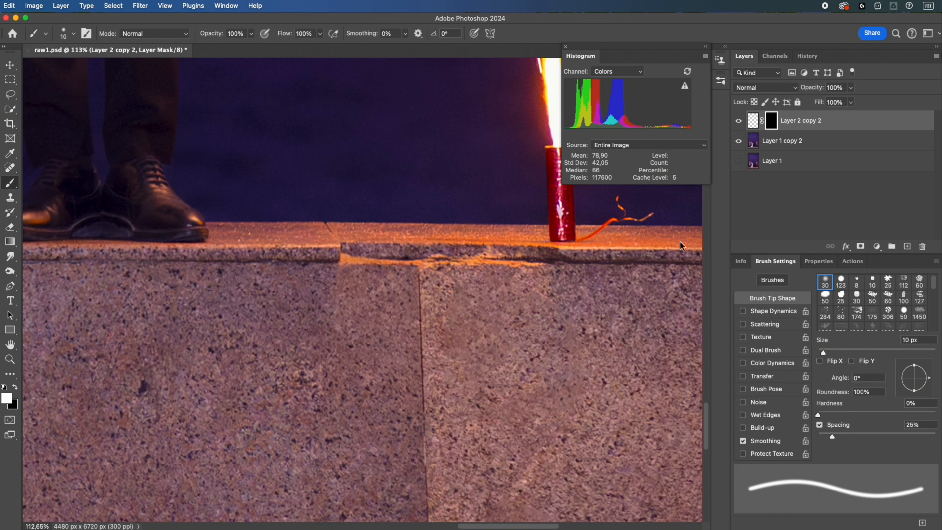
Reveal the ledge patch over the broken ledge by painting white on its mask with a soft 60 px brush
key("bracketright")
key("bracketright")
key("bracketright")
key("bracketright")
key("bracketright")
key("bracketright")
key("bracketright")
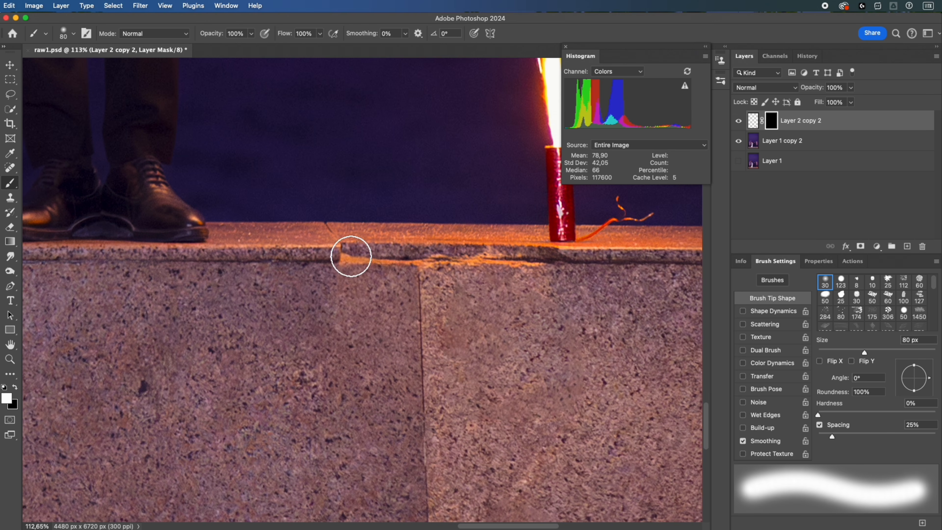
key("bracketleft")
key("bracketleft")
left_click_drag(435, 257, 558, 261)
key("super+0")
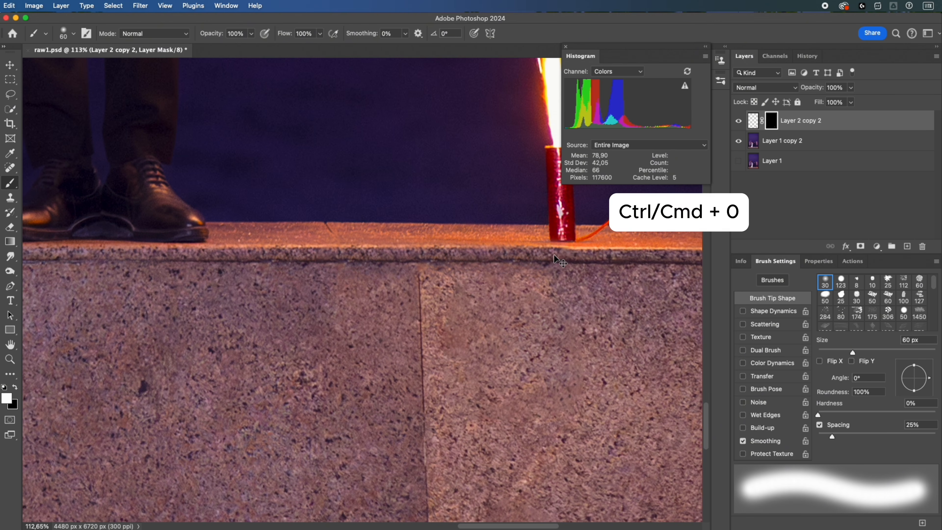
Merge the ledge patch into the photo layer below it and save the document
key("z")
left_click(737, 122)
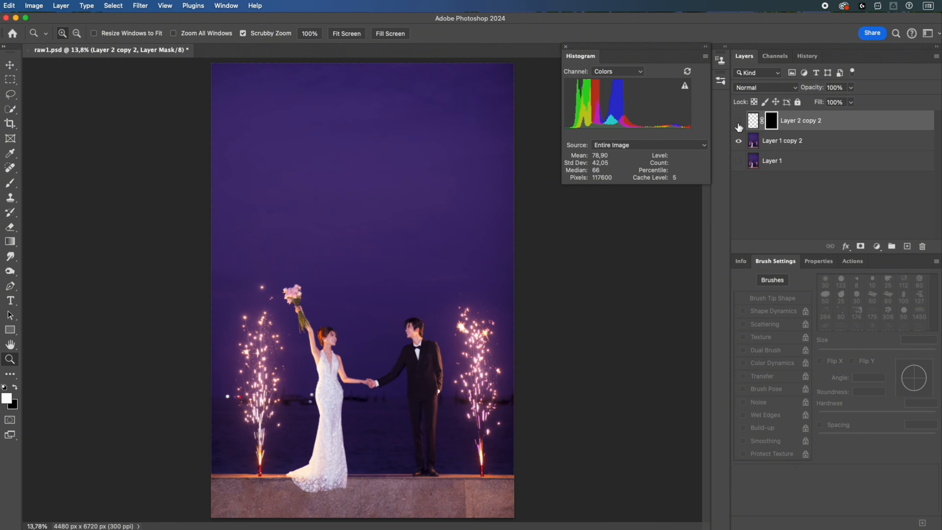
key("super+e")
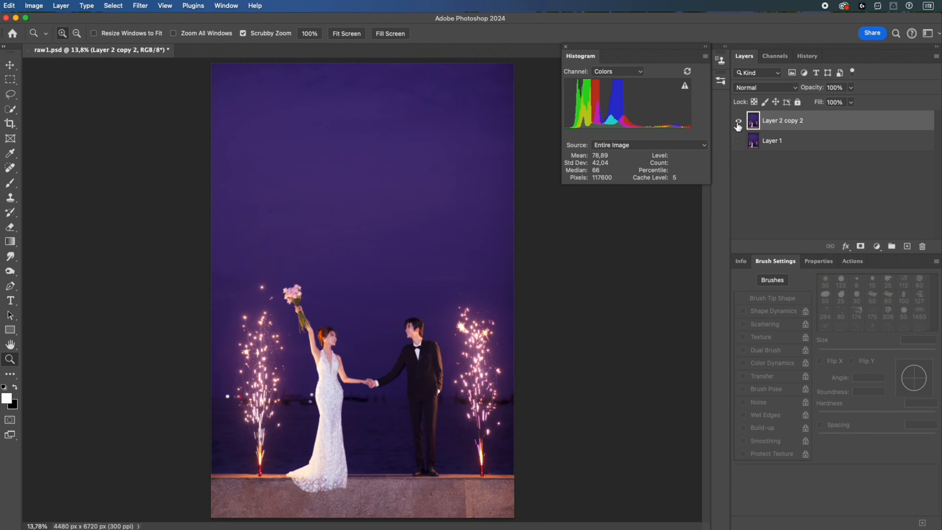
left_click(739, 140, "alt")
key("ctrl+s")
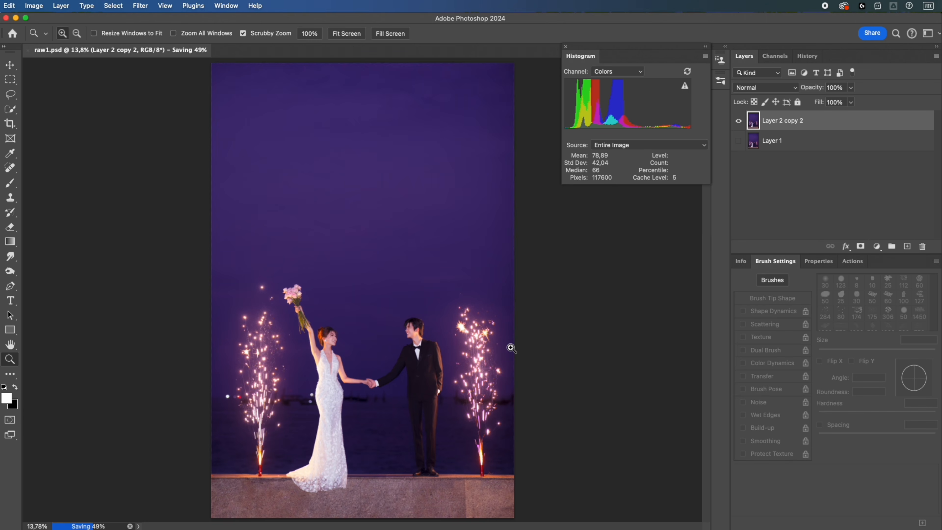
Select the couple's joined hands with the Quick Selection tool, feather the selection and copy it to a new layer
mouse_move(401, 369)
left_mouse_down()
mouse_move(378, 384)
mouse_move(385, 395)
mouse_move(331, 385)
mouse_move(393, 401)
left_mouse_up()
key("w")
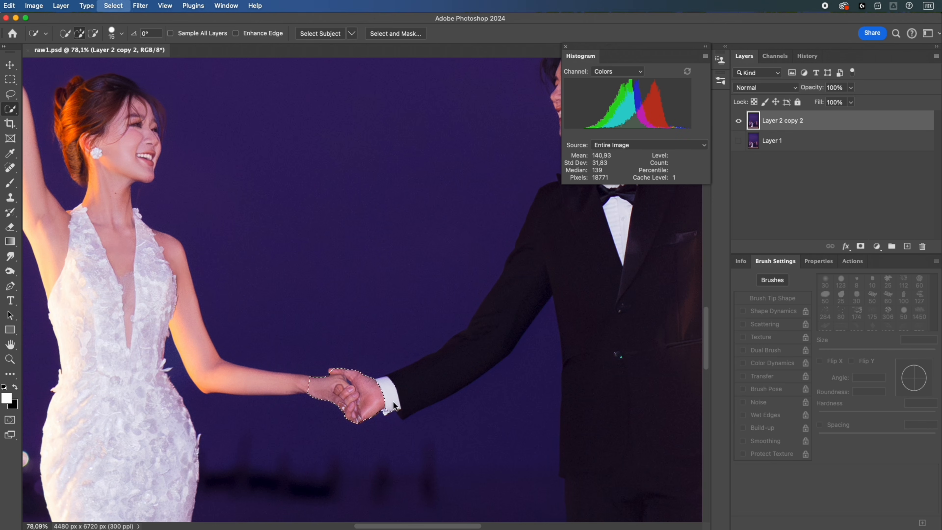
key("shift+F6")
key("Return")
key("ctrl+j")
Brighten the hands with Curves from input 109 to output 122, and reduce Magenta in the Reds with Selective Color
key("ctrl+m")
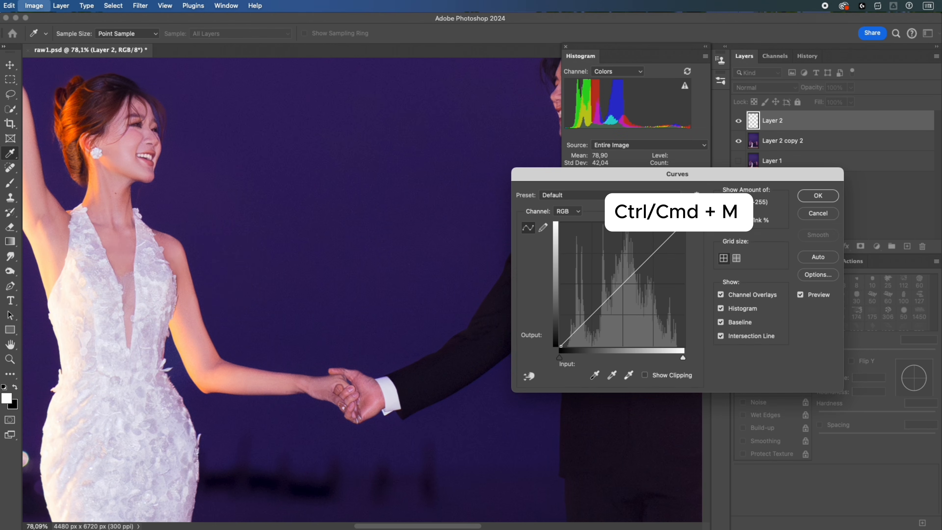
left_click_drag(611, 296, 615, 288)
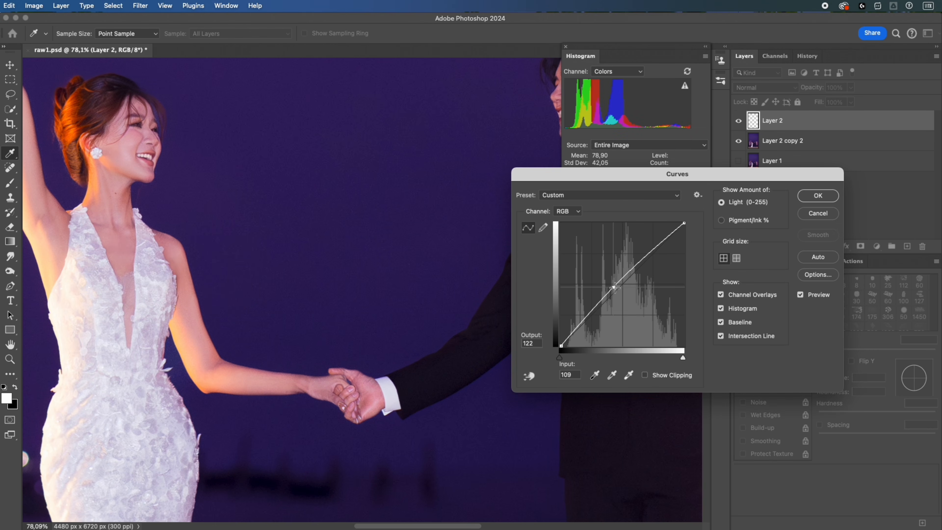
key("Return")
key("ctrl+alt+s")
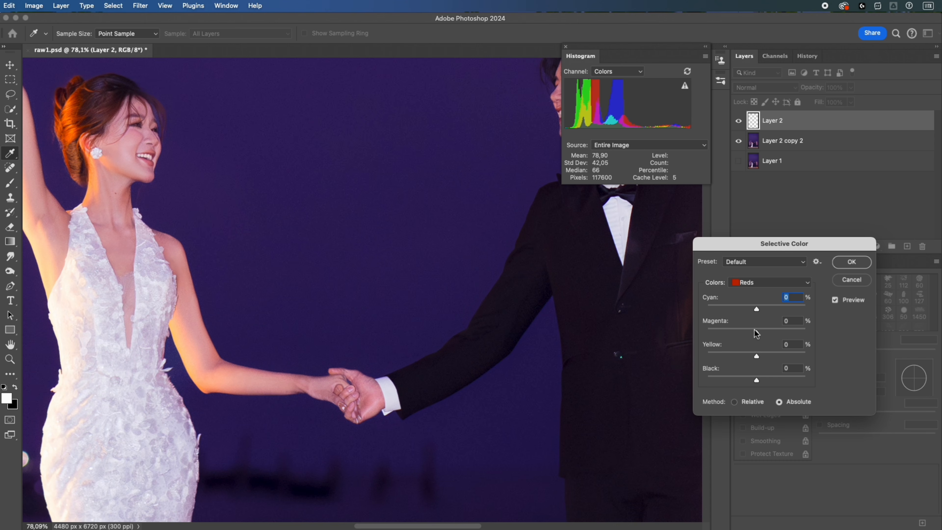
left_click_drag(750, 332, 749, 330)
key("Return")
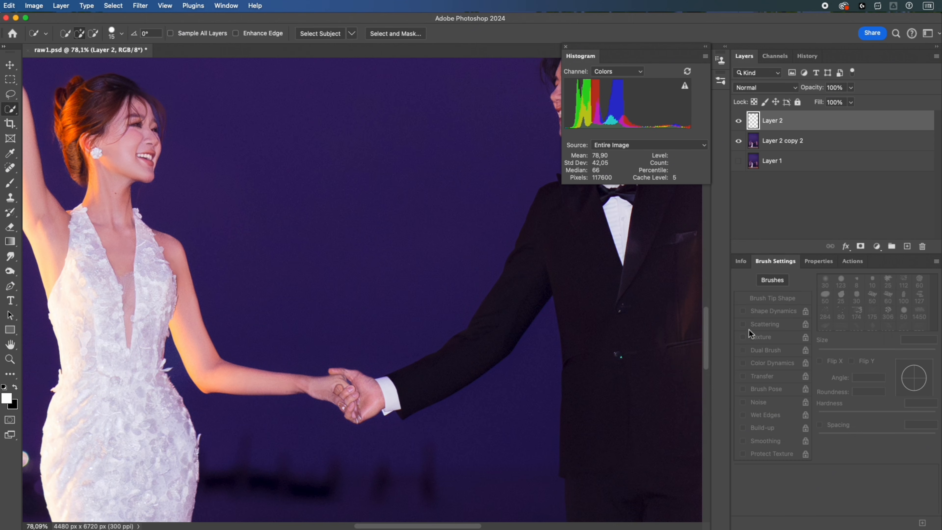
Merge the corrected hands layer into the photo and add a retouching layer hidden behind a black mask
key("space")
mouse_move(494, 333)
left_mouse_down()
mouse_move(477, 345)
mouse_move(514, 348)
mouse_move(490, 338)
left_mouse_up()
key("z")
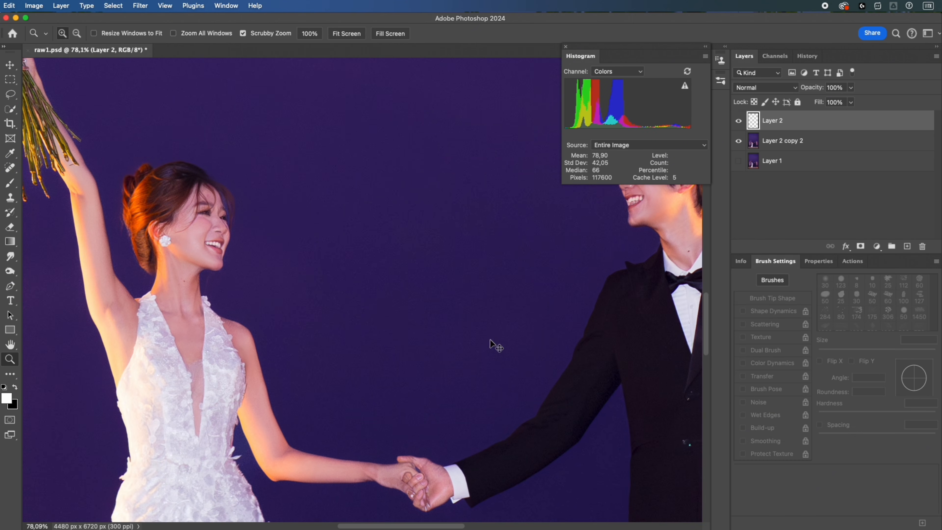
key("ctrl+e")
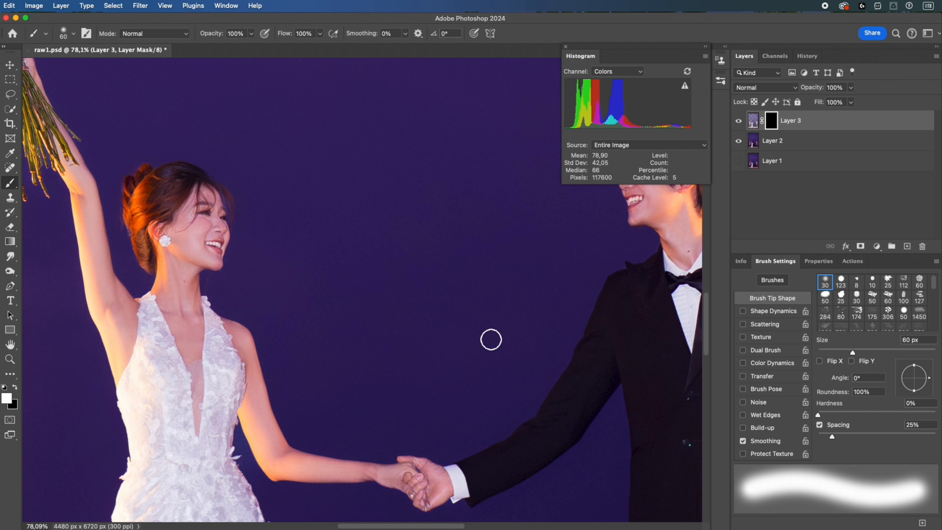
Paint white on the retouching layer's mask over the bride's neck, chest and arm with a soft brush of 80 to 100 px
key("bracketright")
key("bracketright")
key("bracketright")
key("bracketright")
left_click_drag(195, 297, 174, 288)
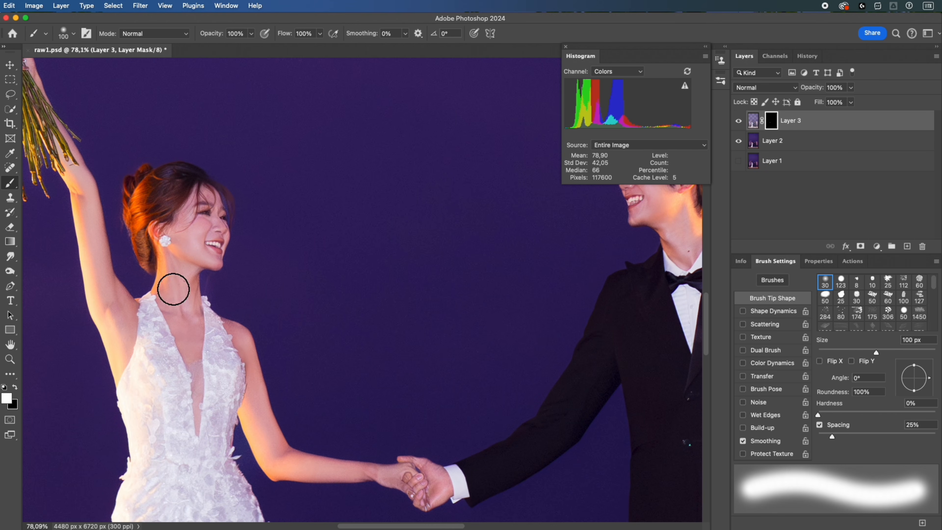
key("bracketleft")
key("space")
key("bracketright")
mouse_move(170, 326)
left_mouse_down()
mouse_move(225, 308)
mouse_move(286, 320)
mouse_move(281, 269)
mouse_move(305, 347)
mouse_move(252, 351)
left_mouse_up()
scroll(272, 318, "down", 2)
key("bracketleft")
scroll(297, 330, "down", 3)
key("bracketleft")
key("space")
scroll(264, 258, "up", 2)
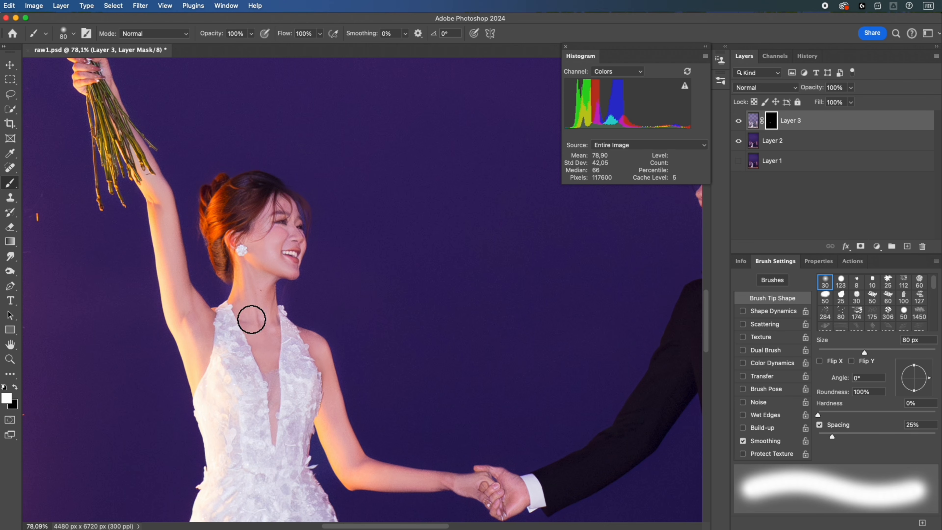
Paint white on the mask over the groom's face and neck, using a soft brush of up to 70 px
key("space")
mouse_move(552, 340)
left_mouse_down()
mouse_move(374, 309)
mouse_move(235, 351)
left_mouse_up()
key("super+equal")
key("bracketleft")
key("bracketleft")
left_click_drag(458, 273, 446, 286)
left_click_drag(444, 269, 450, 307)
key("bracketright")
mouse_move(407, 184)
left_mouse_down()
mouse_move(418, 217)
mouse_move(436, 230)
left_mouse_up()
Merge all visible layers into a single layer, leaving the hidden original separate
key("super+0")
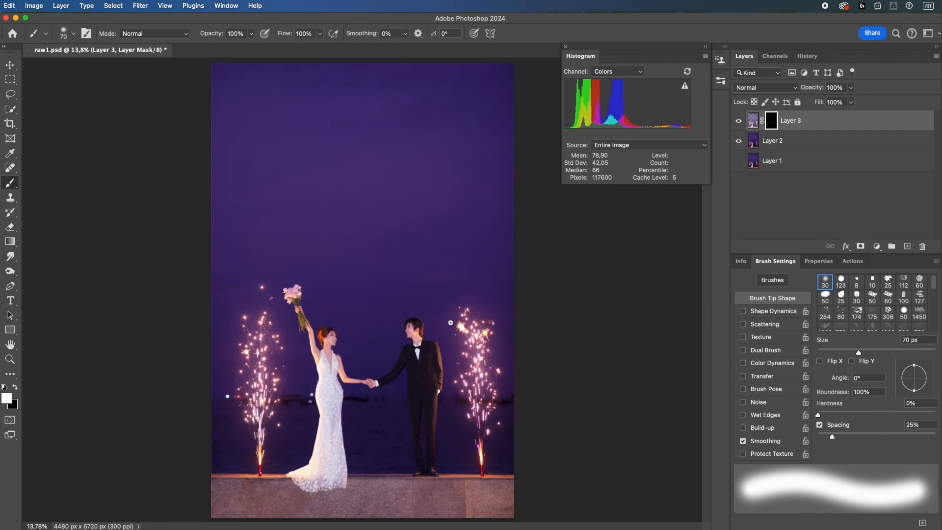
key("z")
key("super+shift+e")
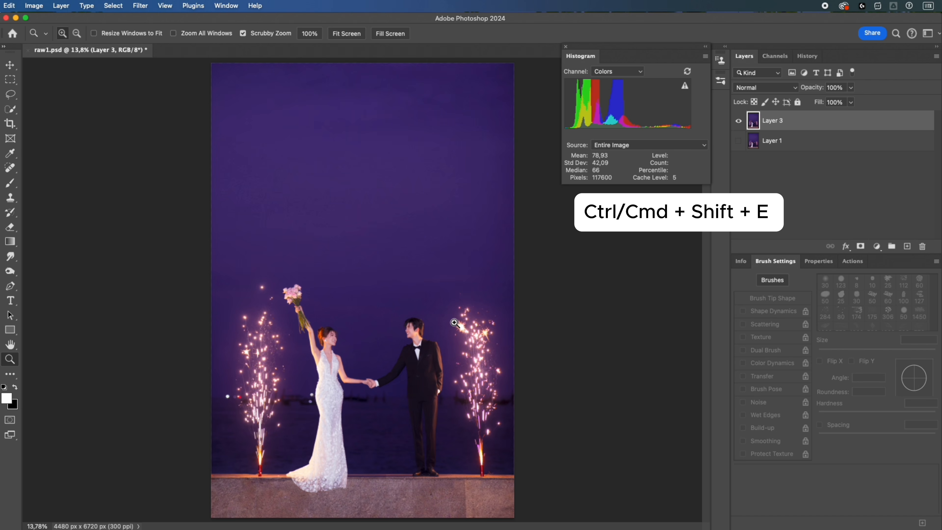
Lasso the sparks of the firework fountain beside the groom and copy them to a new layer
key("l")
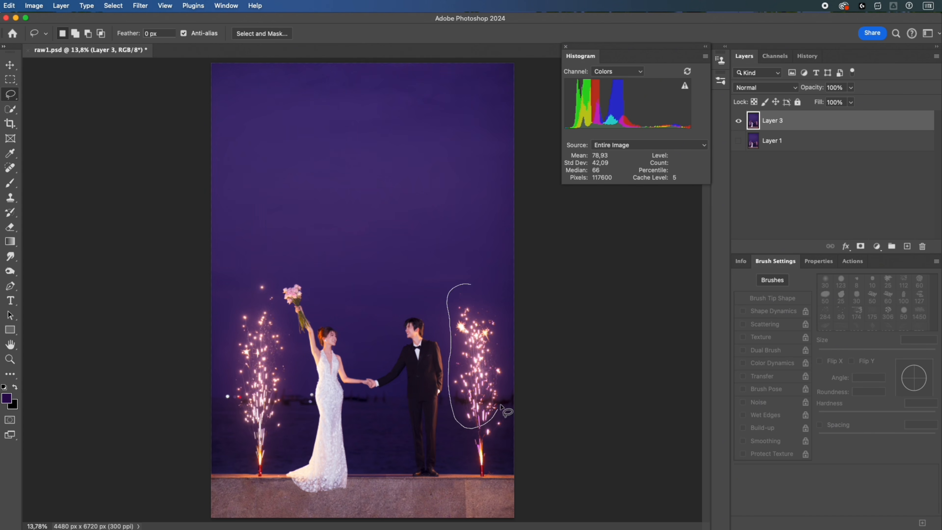
left_click_drag(500, 406, 505, 313)
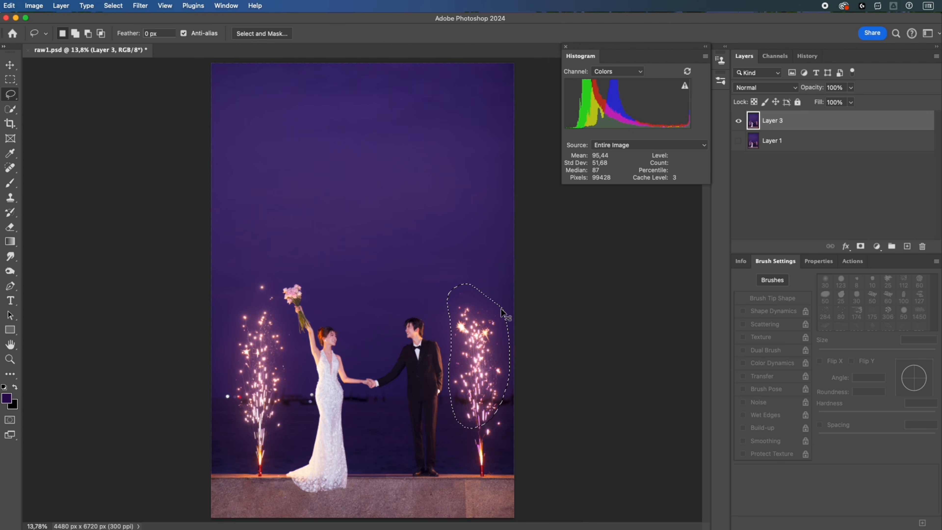
key("super+j")
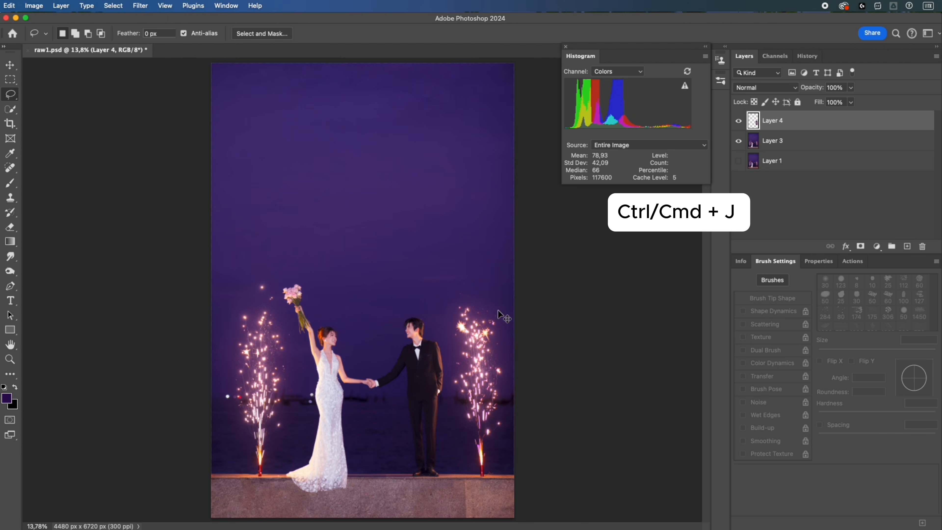
Tilt and shift the copied sparks toward the groom and set their layer's blend mode to Lighten
key("super+t")
left_click_drag(505, 326, 499, 301)
key("super+z")
left_click_drag(470, 321, 467, 322)
key("Return")
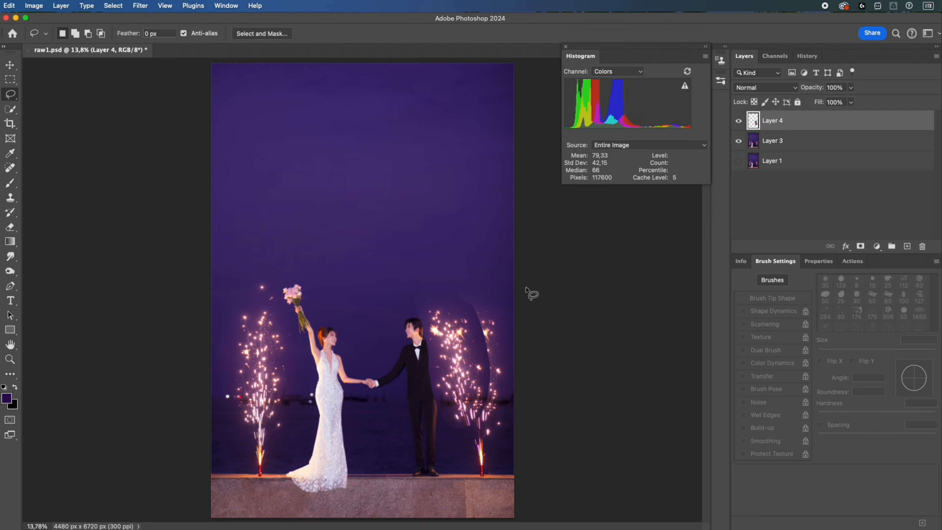
left_click(746, 87)
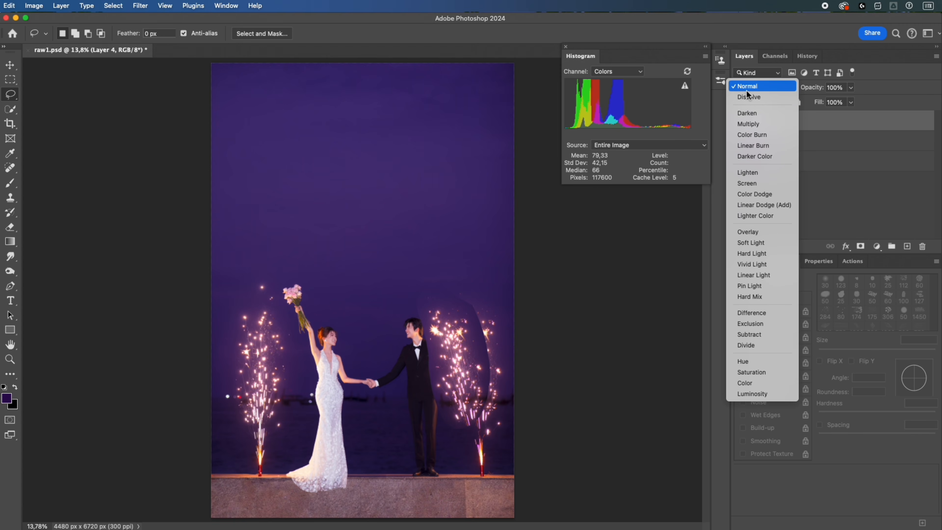
left_click(749, 173)
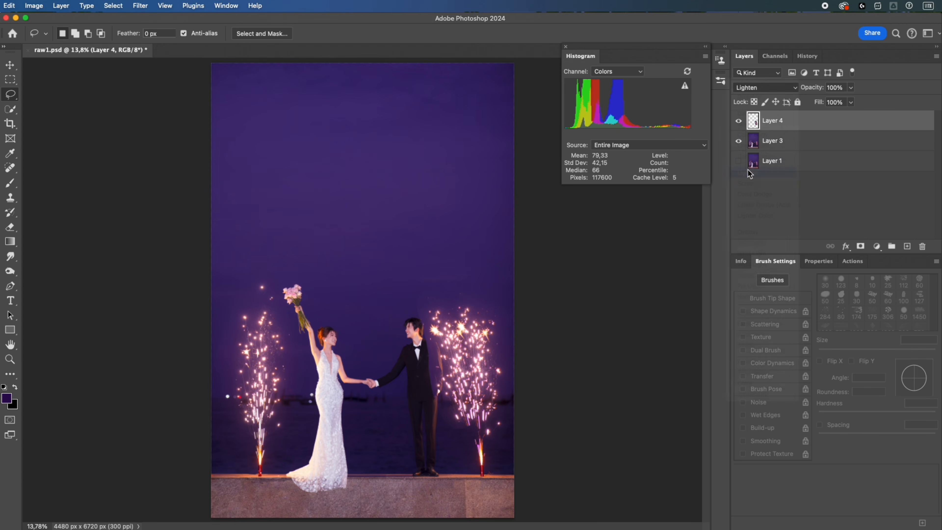
Clear the spark copy's purple haze with Levels by sampling the black point over the groom's jacket
mouse_move(455, 384)
left_mouse_down()
mouse_move(491, 373)
mouse_move(442, 324)
left_mouse_up()
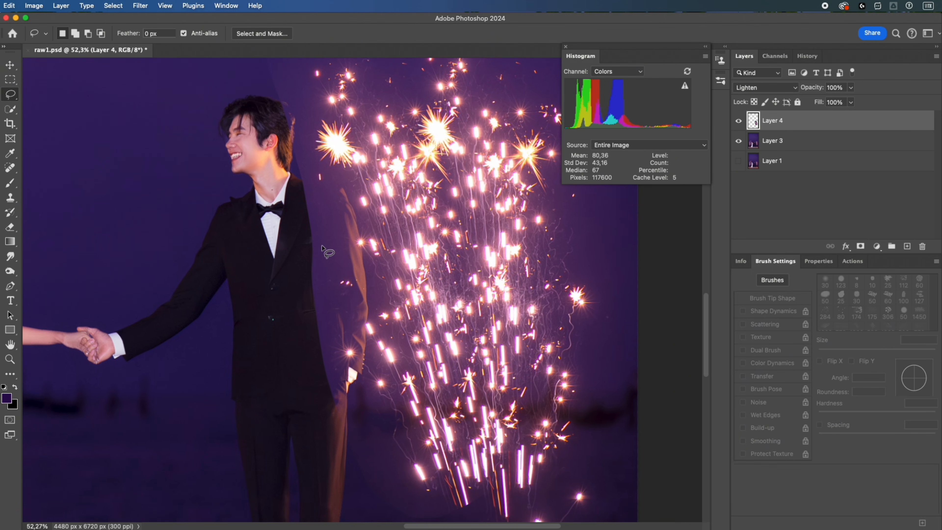
key("ctrl+l")
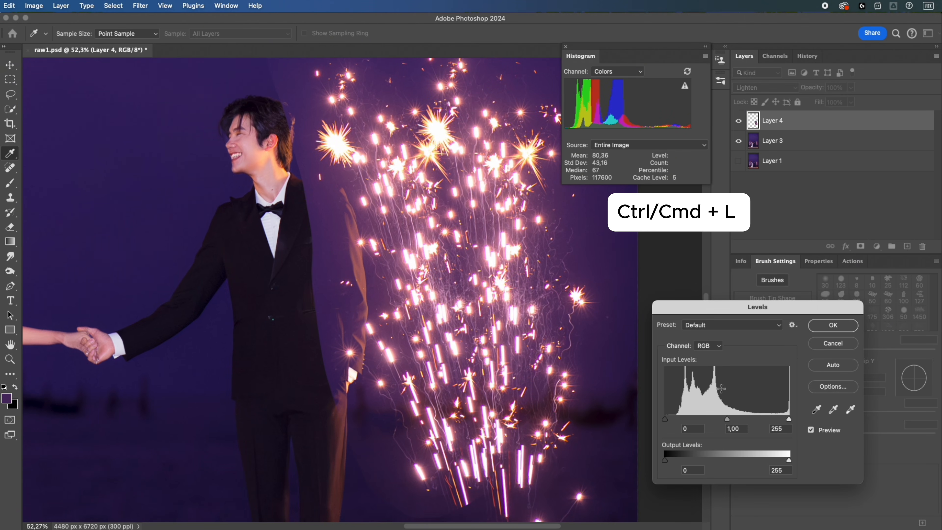
left_click(817, 414)
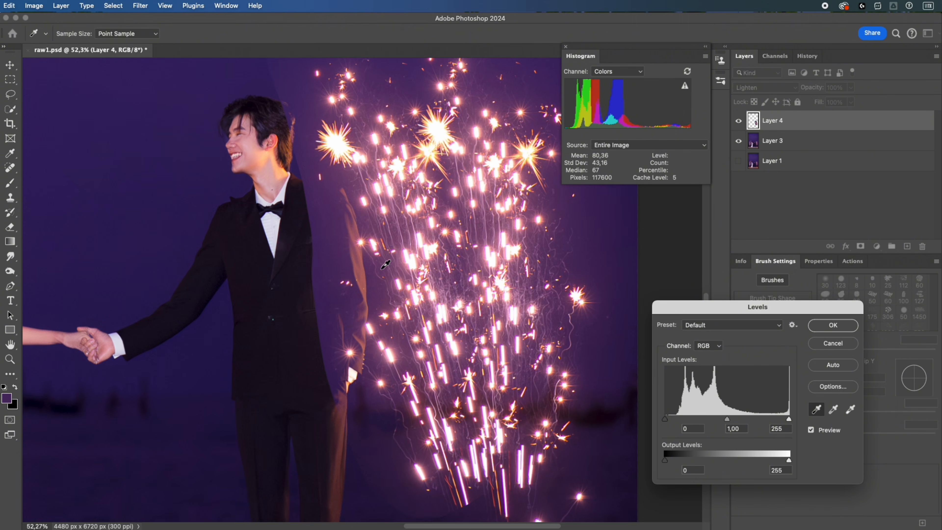
left_click(328, 244)
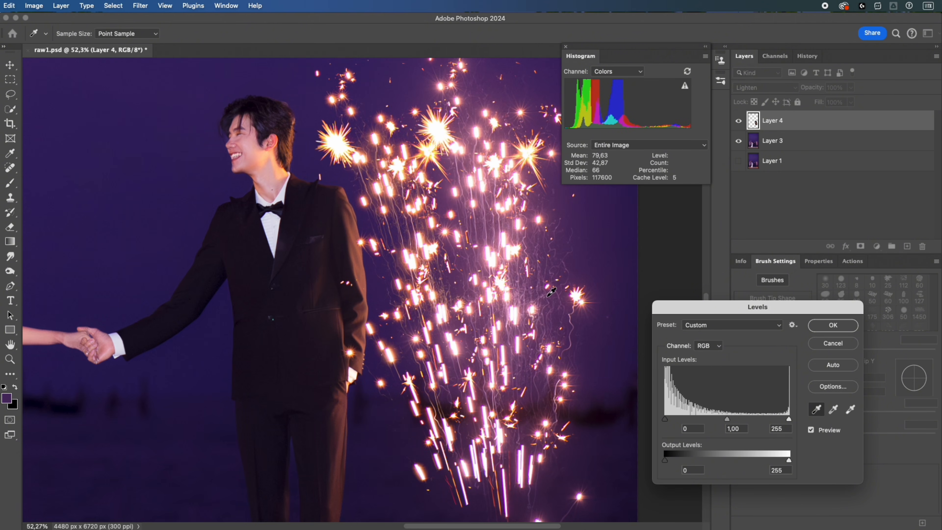
left_click(818, 328)
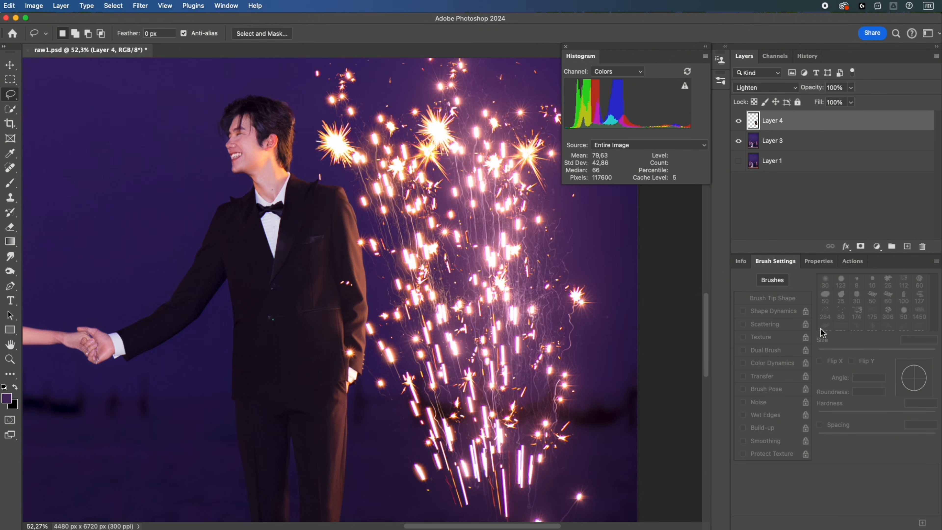
key("super+z")
key("super+shift+z")
Adjust the rotation and position of the spark copy so it fans out from the firework beside the groom
left_click_drag(591, 320, 478, 310)
key("super+t")
mouse_move(534, 308)
left_mouse_down()
mouse_move(537, 286)
mouse_move(534, 307)
left_mouse_up()
left_click_drag(484, 294, 471, 275)
key("Return")
key("z")
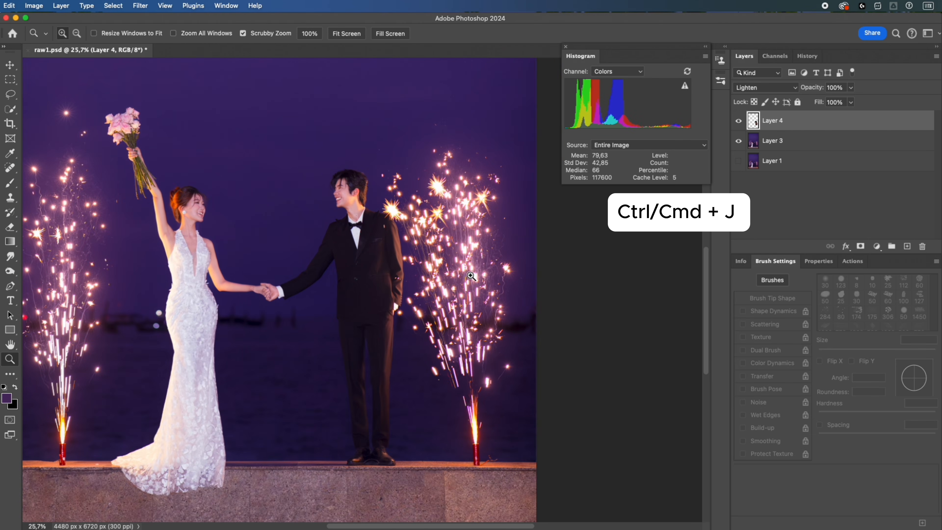
Duplicate the spark layer, flip the copy horizontally and place it rotated on the fountain's outer side
key("super+j")
key("super+t")
right_click(469, 271)
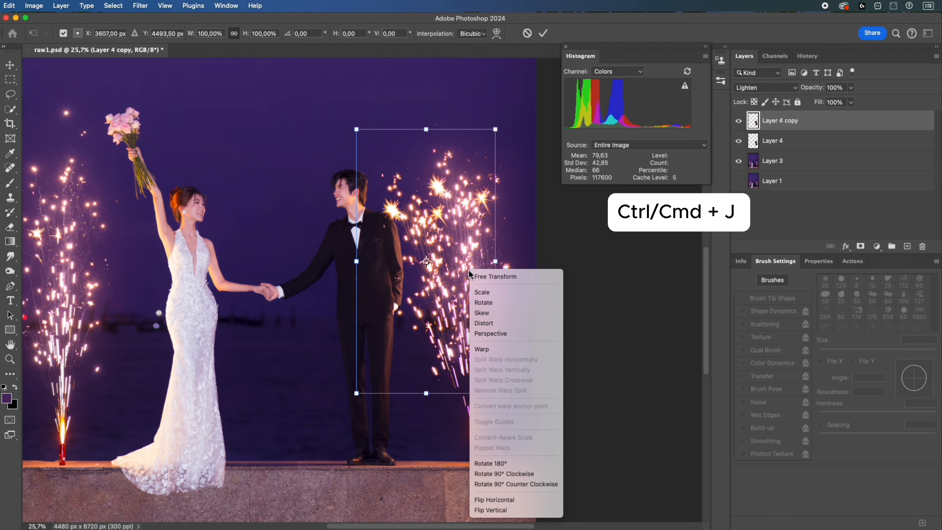
left_click(503, 500)
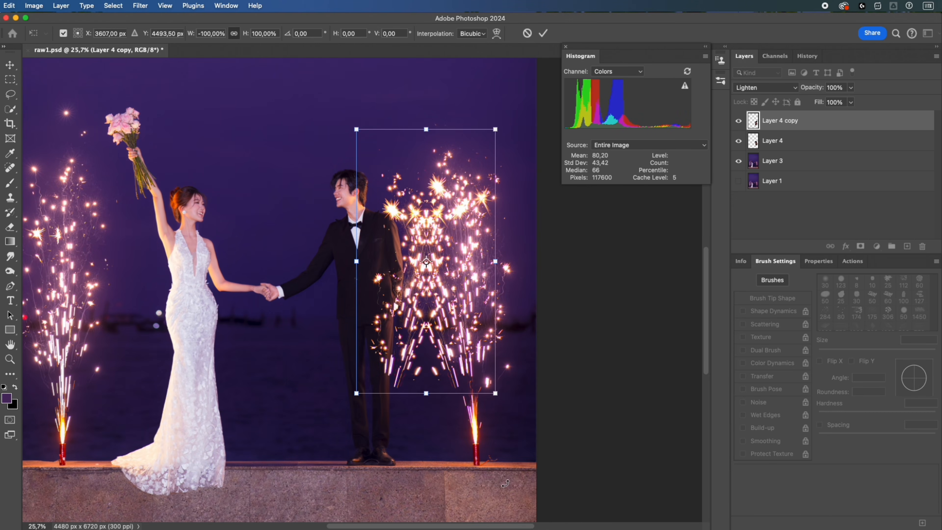
left_click_drag(463, 352, 552, 362)
left_click_drag(616, 319, 620, 307)
left_click_drag(540, 306, 527, 294)
left_click(543, 34)
key("z")
scroll(476, 237, "down", 3)
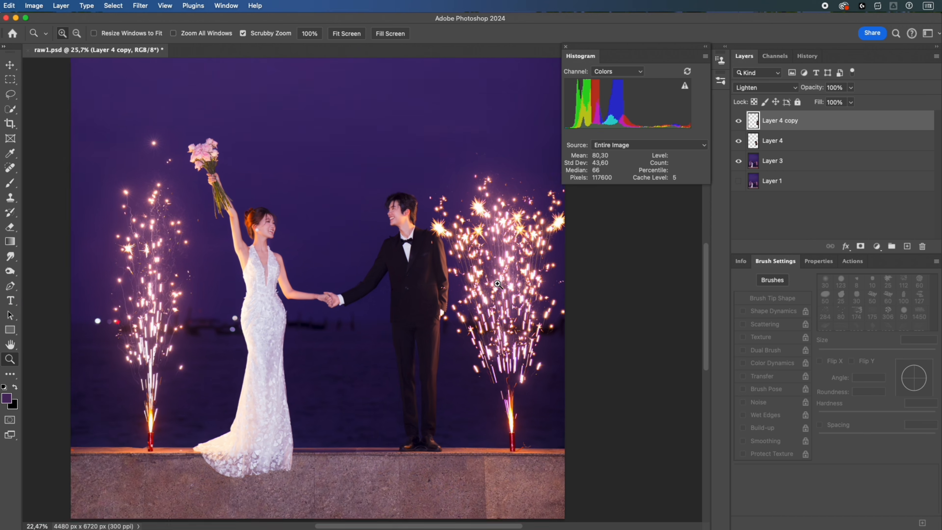
Duplicate both spark layers together and move the copies onto the firework fountain beside the bride
key("ctrl+j")
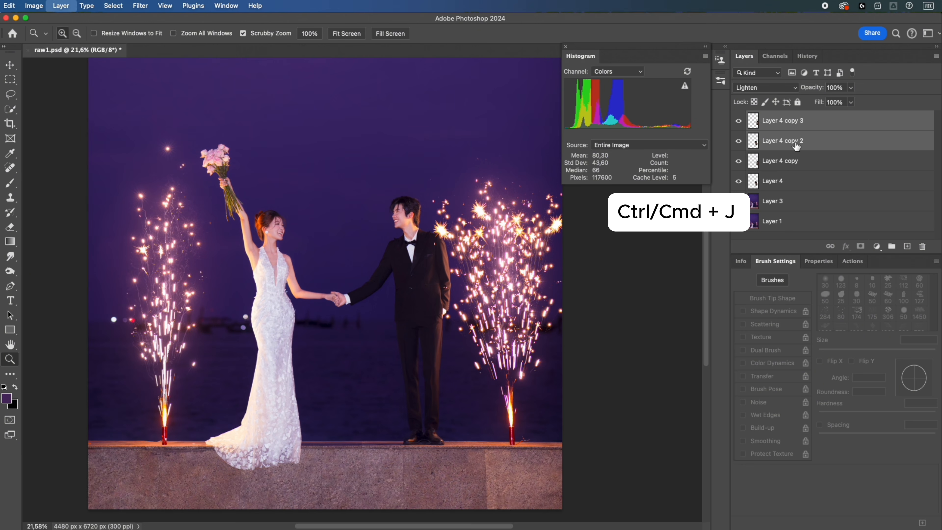
key("ctrl+t")
left_click_drag(547, 286, 209, 301)
key("Return")
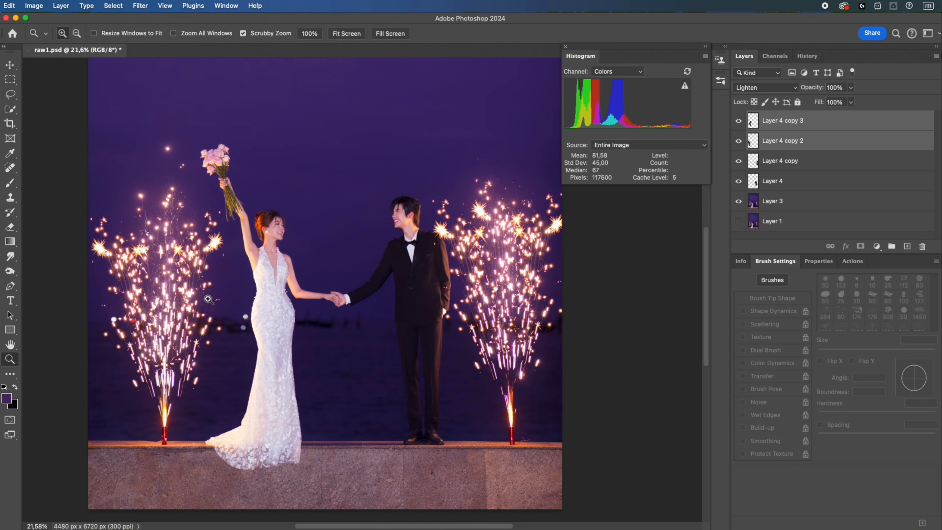
Stretch the two spark copies beside the bride upward to a height of 109.21%
key("ctrl+t")
left_click_drag(156, 174, 154, 154)
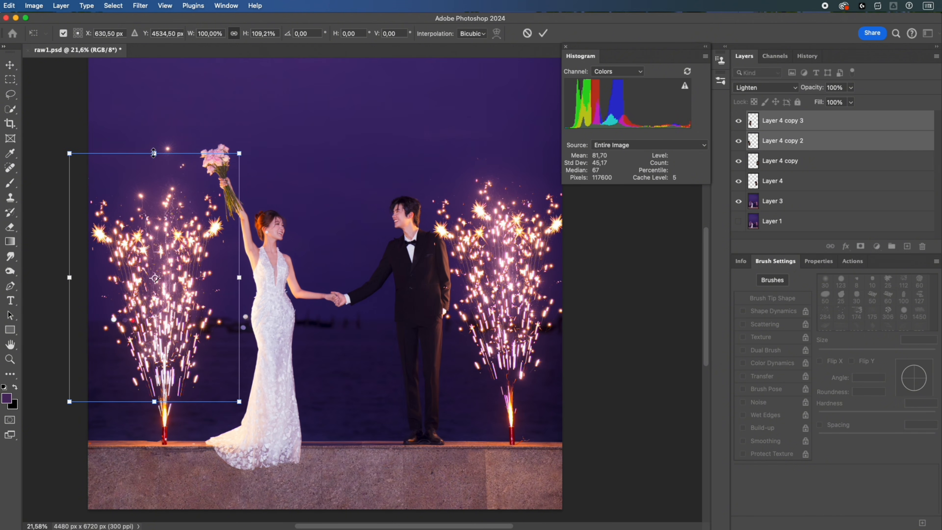
key("Return")
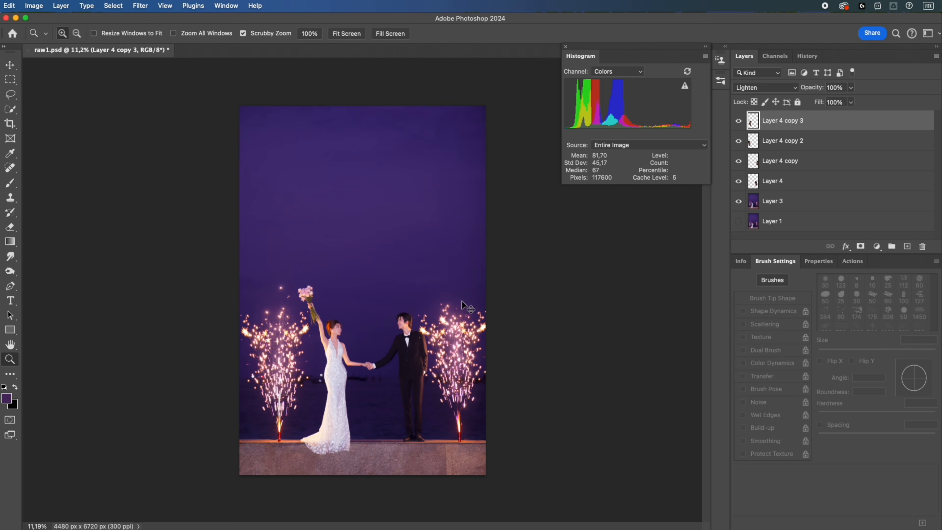
Duplicate the topmost spark layer, enlarge the copy and rotate it so the sparks spread across the ledge at the couple's feet
key("ctrl+j")
key("ctrl+t")
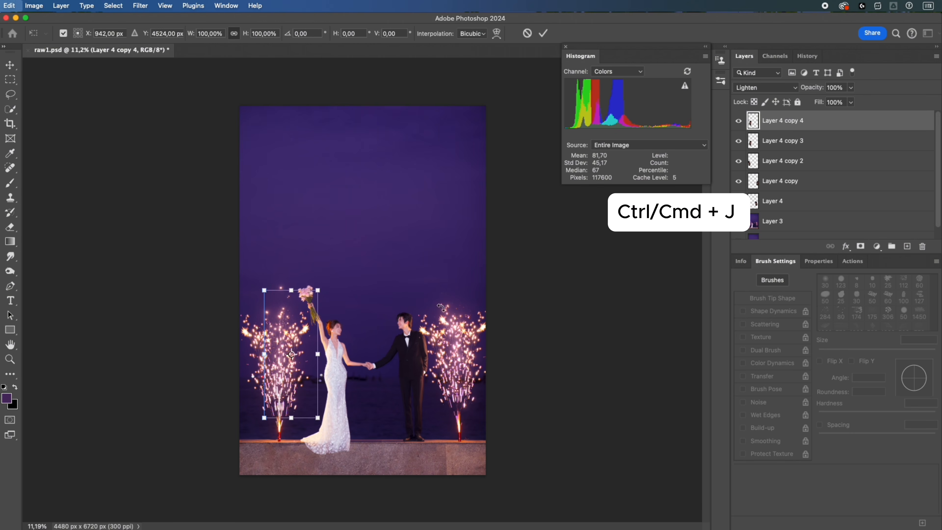
left_click_drag(310, 344, 388, 417)
left_click_drag(450, 395, 458, 461)
left_click_drag(435, 401, 520, 357)
left_click_drag(569, 433, 538, 493)
left_click_drag(441, 408, 410, 435)
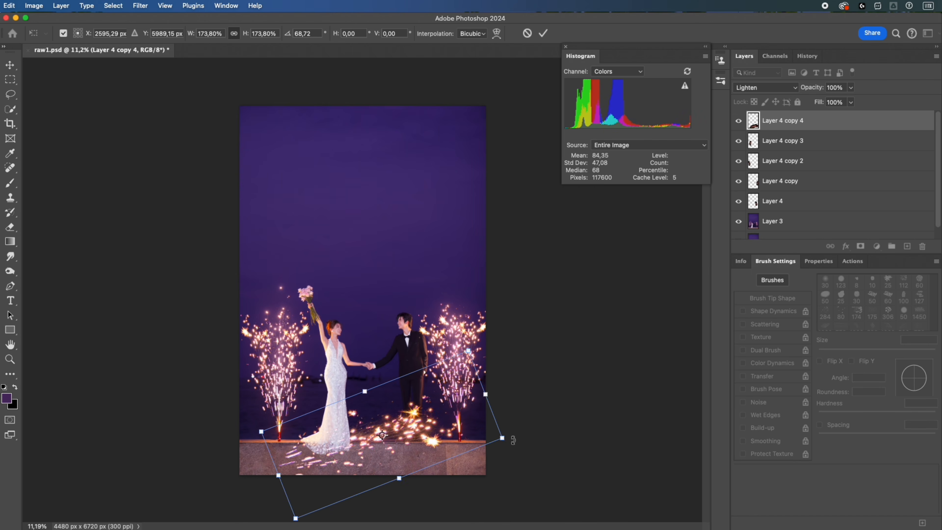
left_click_drag(502, 438, 586, 440)
left_click_drag(545, 434, 523, 443)
key("Return")
key("z")
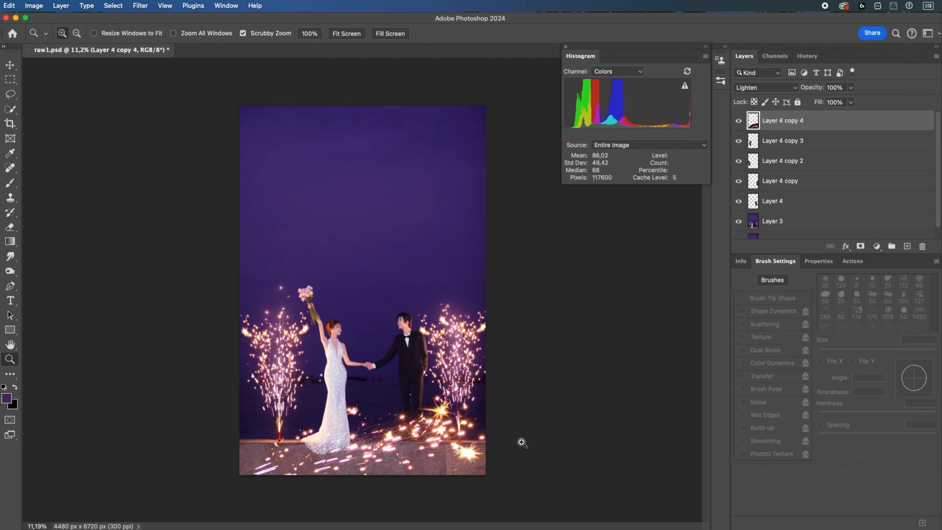
Apply a Motion Blur to the enlarged spark copy with an angle of -19° and a distance of 212 pixels
left_click(134, 7)
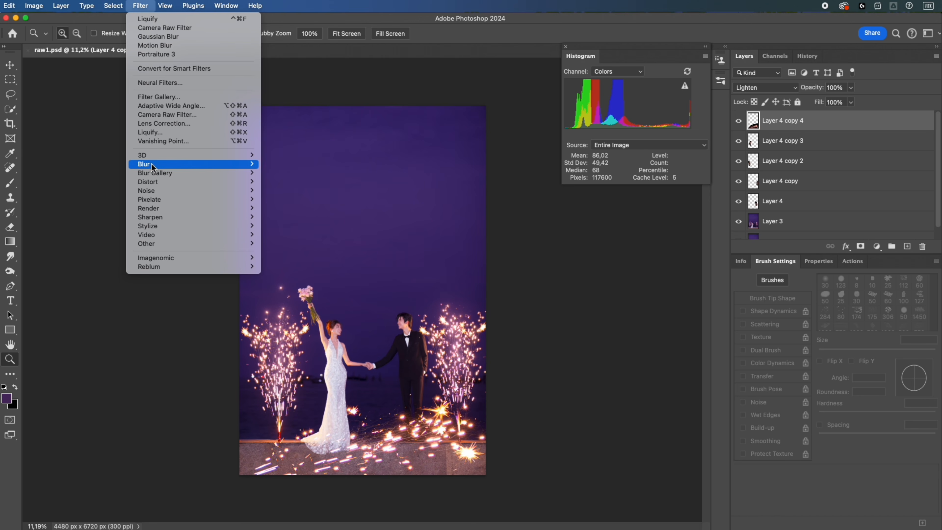
mouse_move(152, 164)
left_click(296, 221)
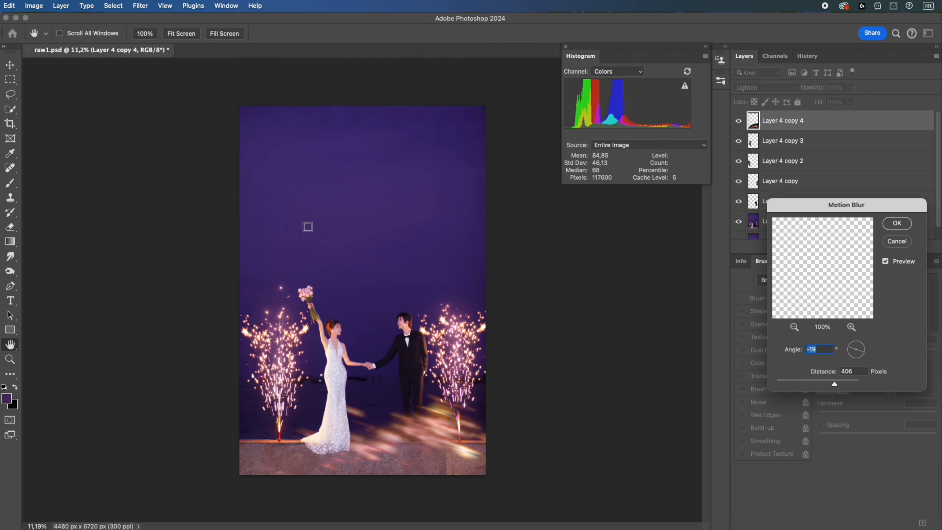
left_click_drag(835, 384, 828, 386)
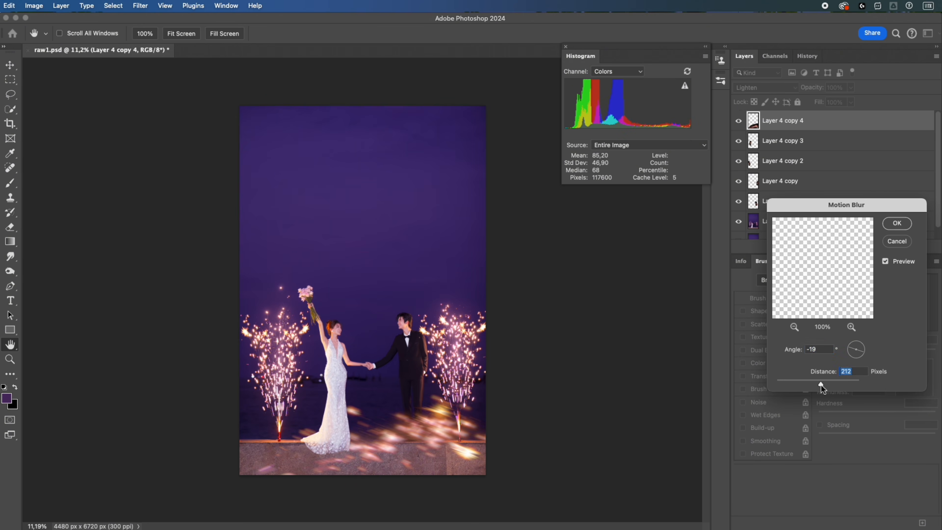
key("Return")
key("z")
Apply a Gaussian Blur with a radius of 64.8 pixels to the enlarged spark copy
left_click(140, 5)
mouse_move(156, 163)
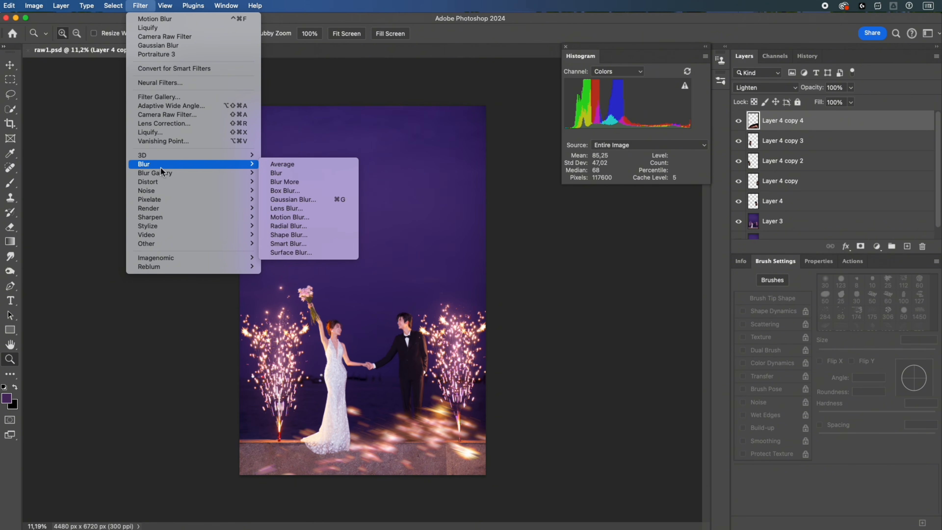
left_click(293, 199)
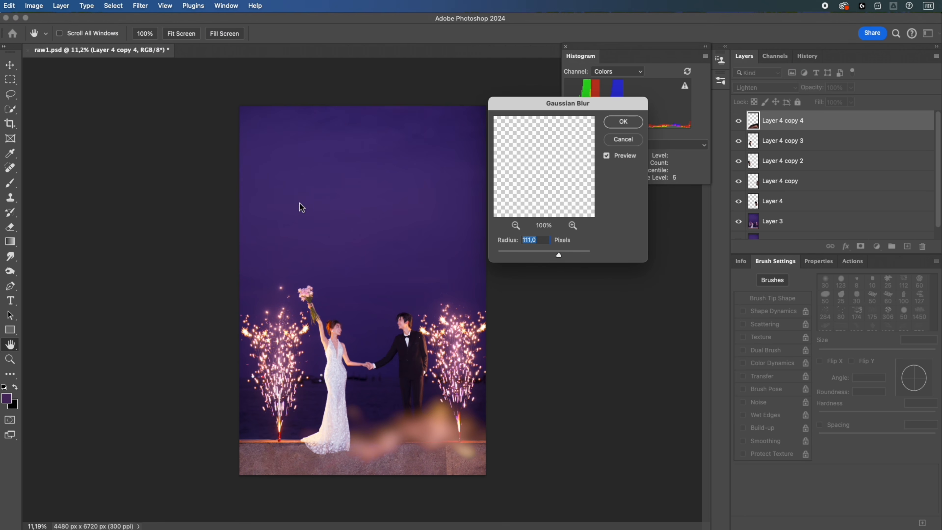
left_click_drag(539, 256, 552, 257)
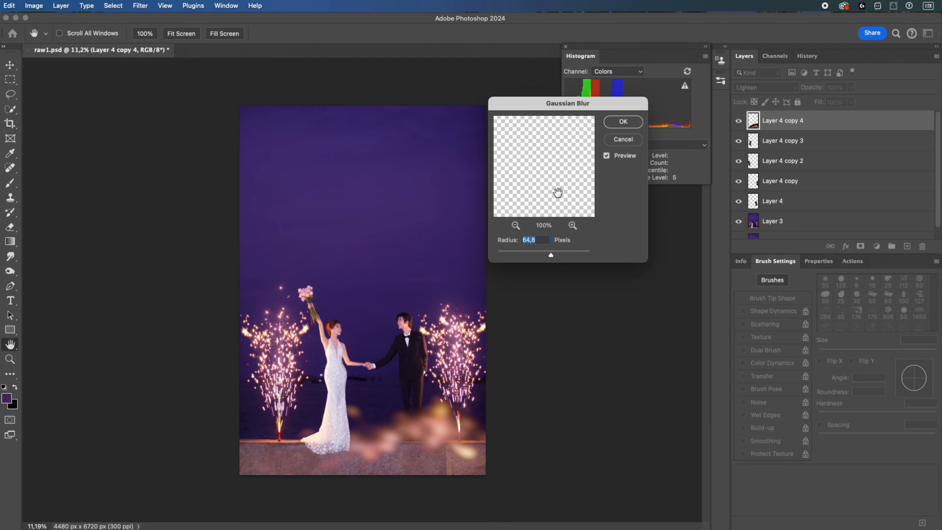
left_click(623, 121)
Enlarge the blurred spark layer and position it over the ledge in the foreground
key("super+t")
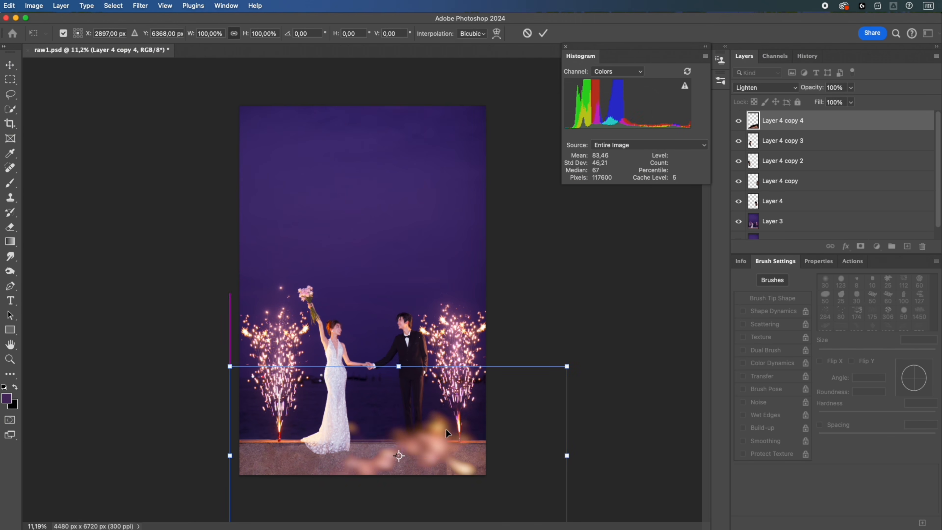
left_click_drag(446, 429, 365, 399)
left_click_drag(486, 425, 618, 430)
mouse_move(523, 421)
left_mouse_down()
mouse_move(512, 450)
mouse_move(525, 439)
left_mouse_up()
key("Return")
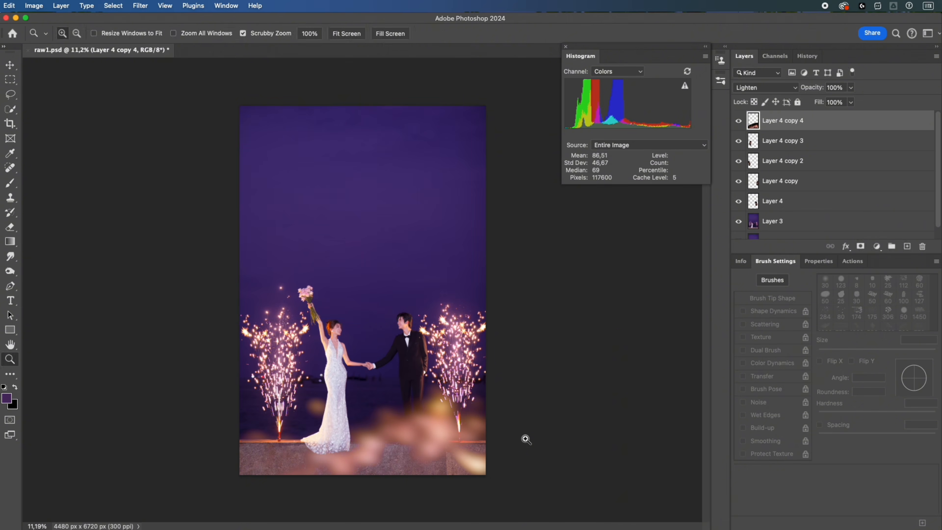
Brighten the blurred spark layer with Levels by lowering its white input level
key("super+l")
mouse_move(788, 419)
left_mouse_down()
mouse_move(753, 419)
mouse_move(770, 418)
left_mouse_up()
key("Return")
Move the blurred sparks to the foreground corner on the bride's side, then duplicate them and place the copy on the groom's side
key("super+t")
left_click_drag(515, 426, 491, 431)
key("Return")
key("super+j")
key("super+t")
key("Return")
key("super+minus")
Brighten the blurred spark copy on the groom's side with Levels and set its layer opacity to 70%
key("super+l")
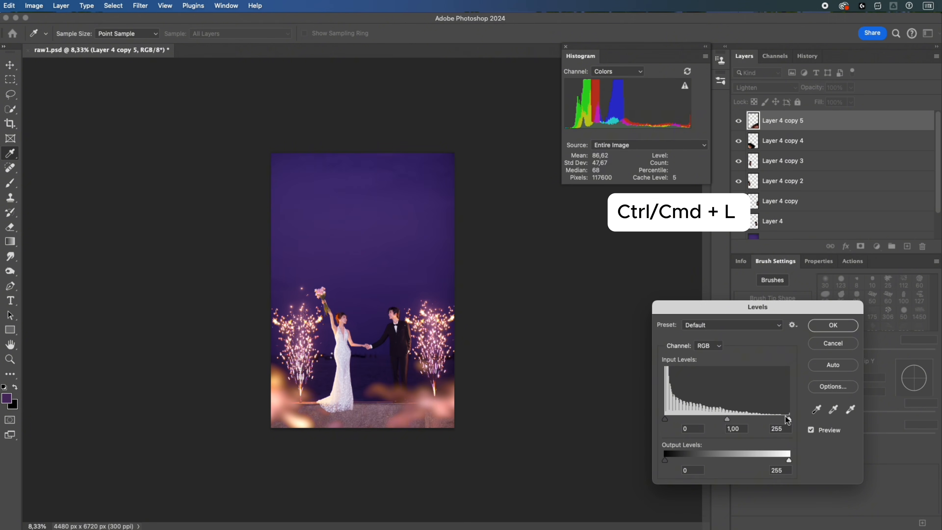
left_click_drag(786, 419, 754, 421)
key("Return")
key("m")
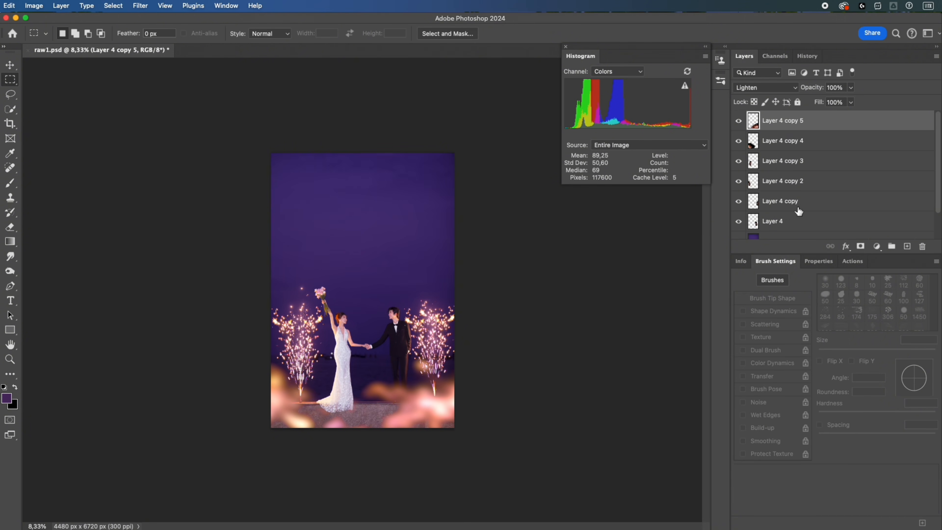
key("7")
Group all the spark layers and toggle the group's visibility to compare the photo with and without them
key("super+plus")
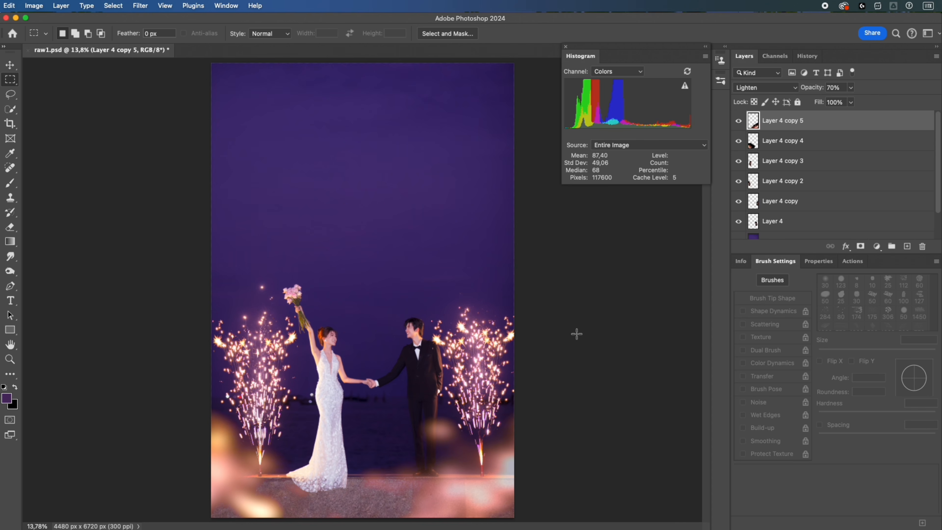
left_click(801, 225, "shift")
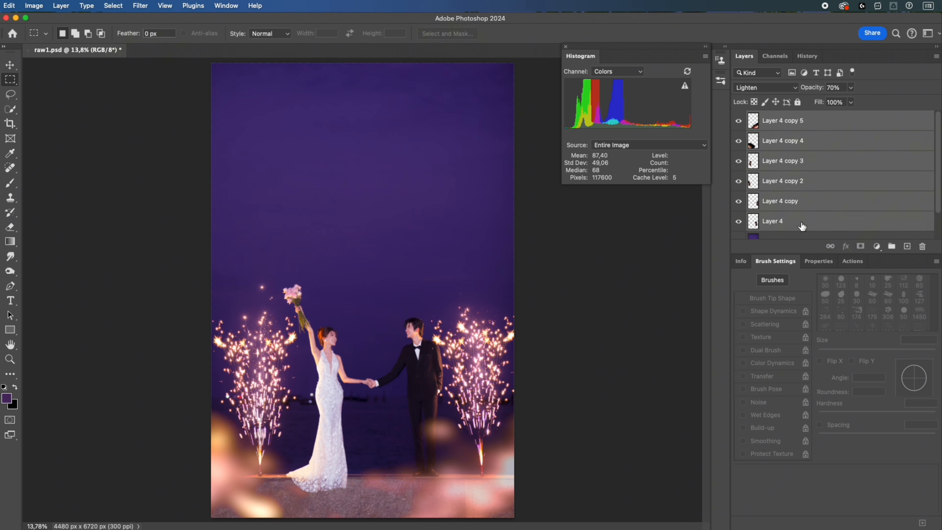
left_click(892, 247)
left_click(738, 118)
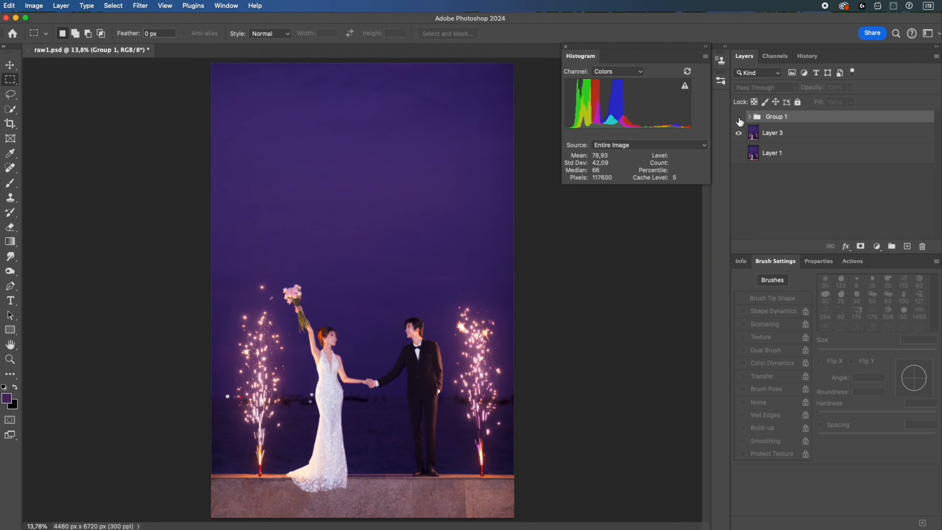
left_click(738, 117)
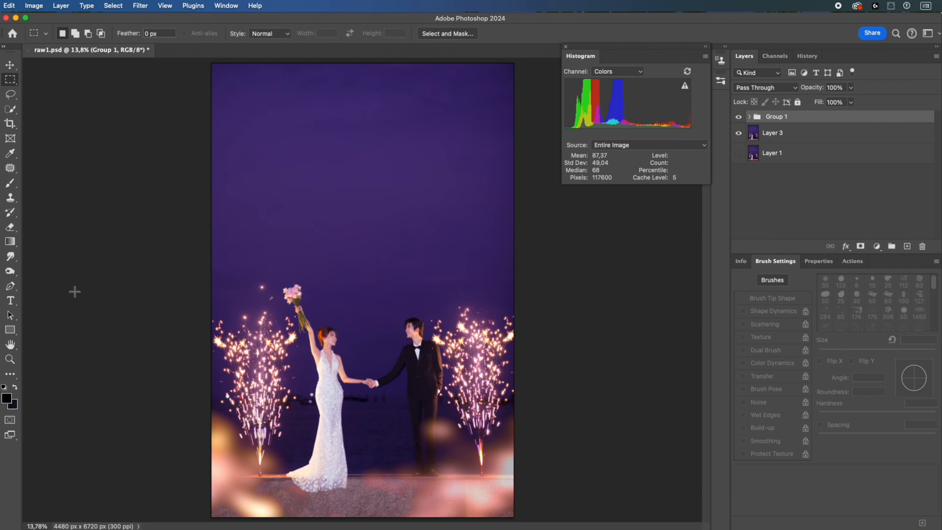
Show the Character settings and draw a paragraph text box across the sky above the couple
left_click(11, 300)
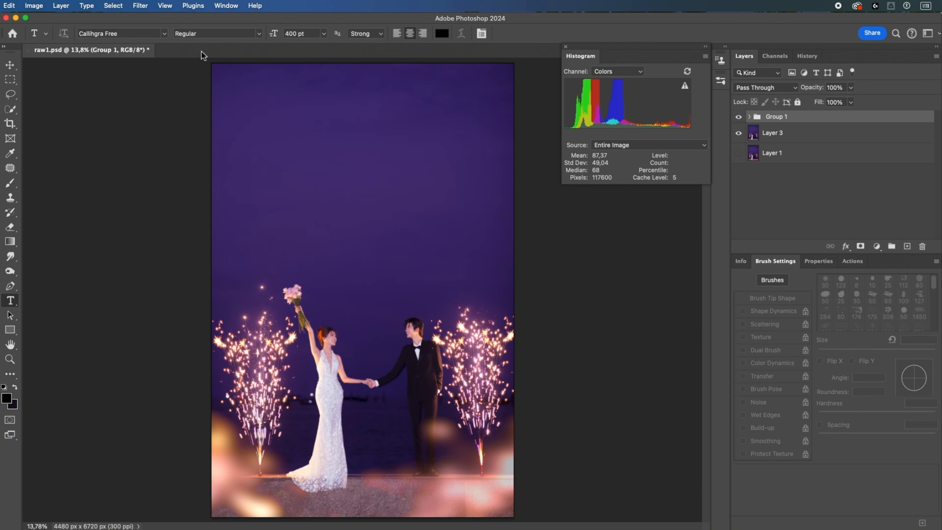
left_click(227, 6)
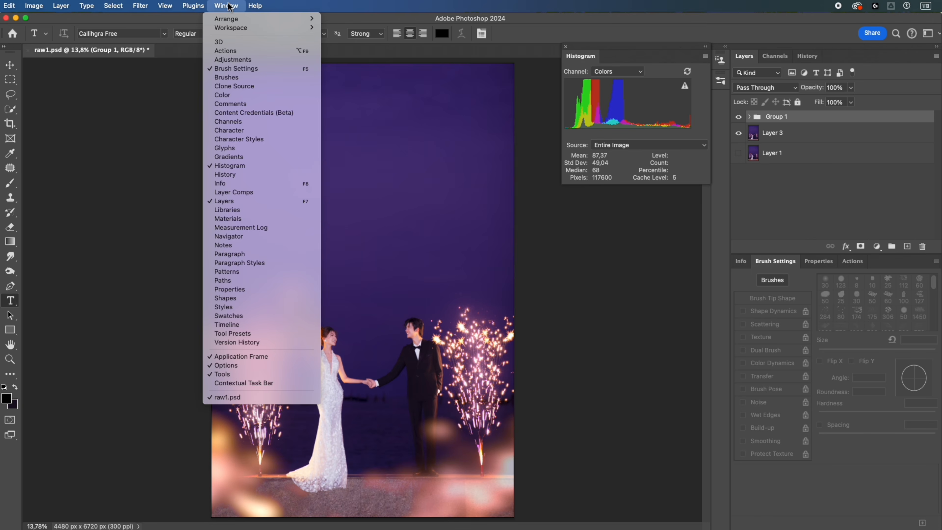
left_click(228, 130)
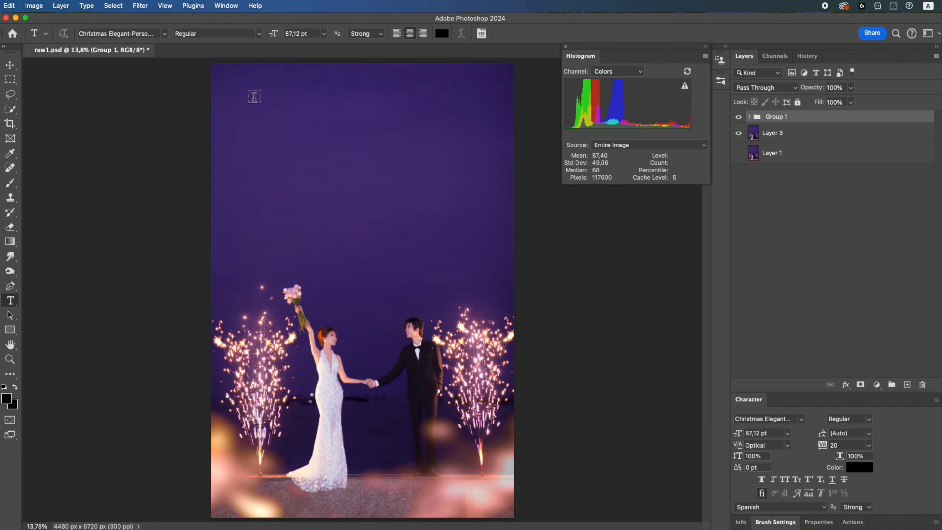
left_click_drag(241, 92, 501, 197)
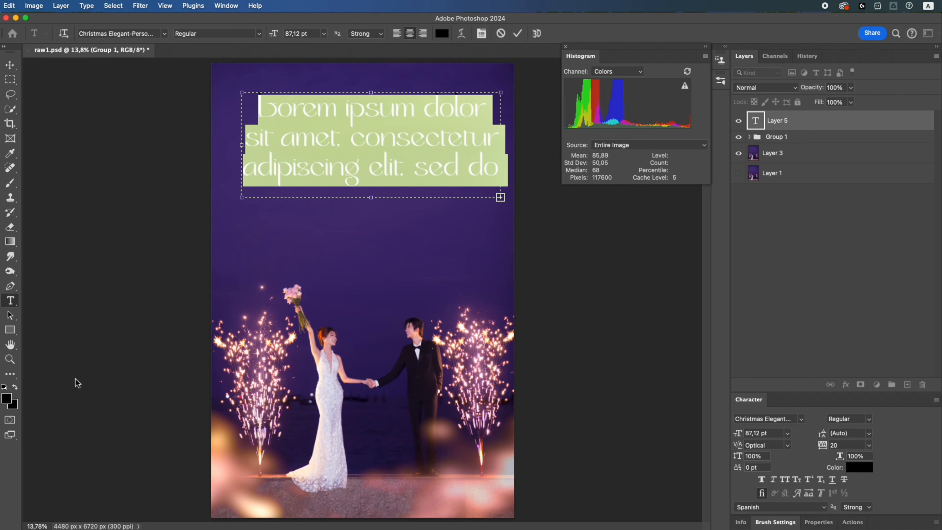
Set the placeholder text's color to white and commit the text layer
left_click(8, 398)
left_click(703, 276)
left_click_drag(775, 237, 557, 257)
left_click(707, 276)
left_click(518, 33)
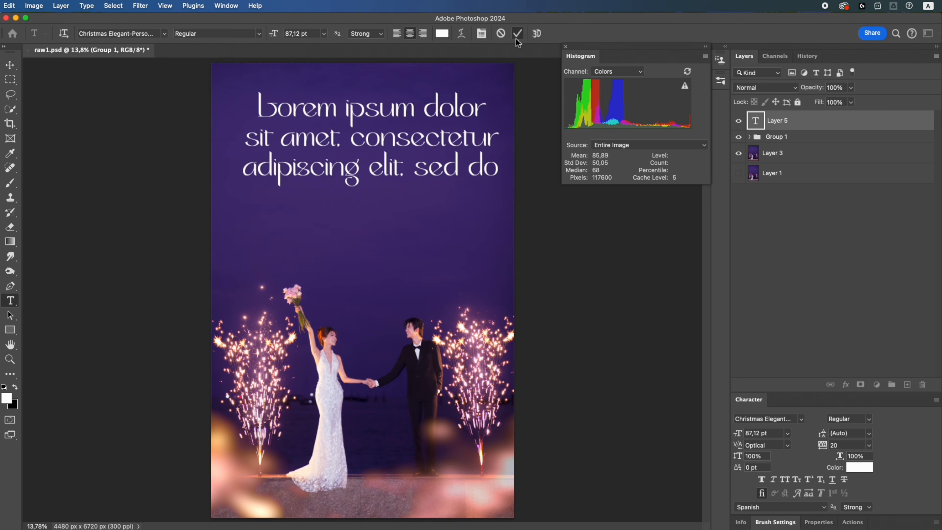
Convert the placeholder paragraph to point text and replace its wording with "Forever"
left_click(87, 6)
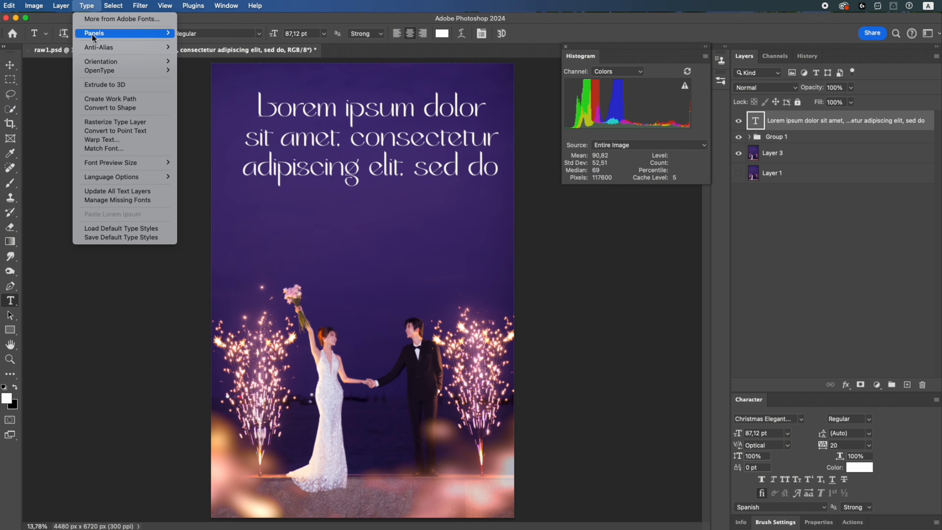
left_click(100, 131)
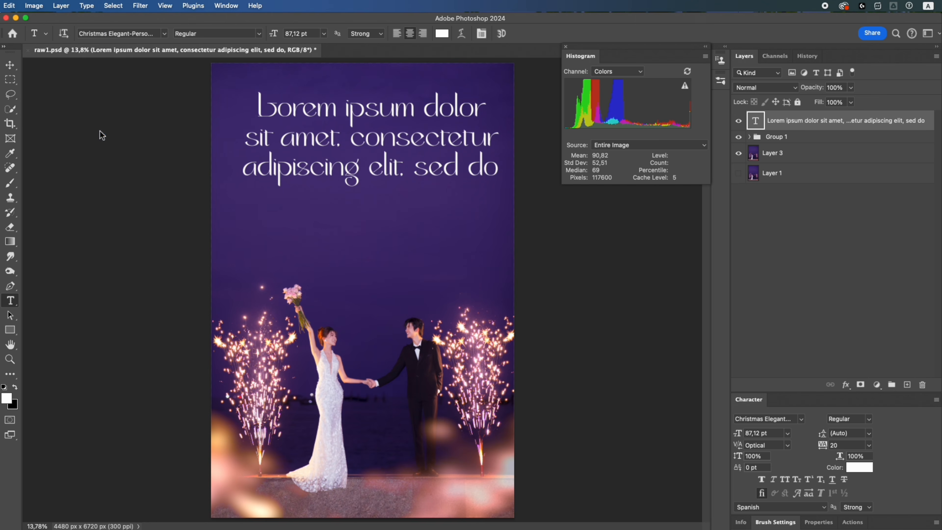
left_click(462, 237)
left_click(418, 160)
key("super+a")
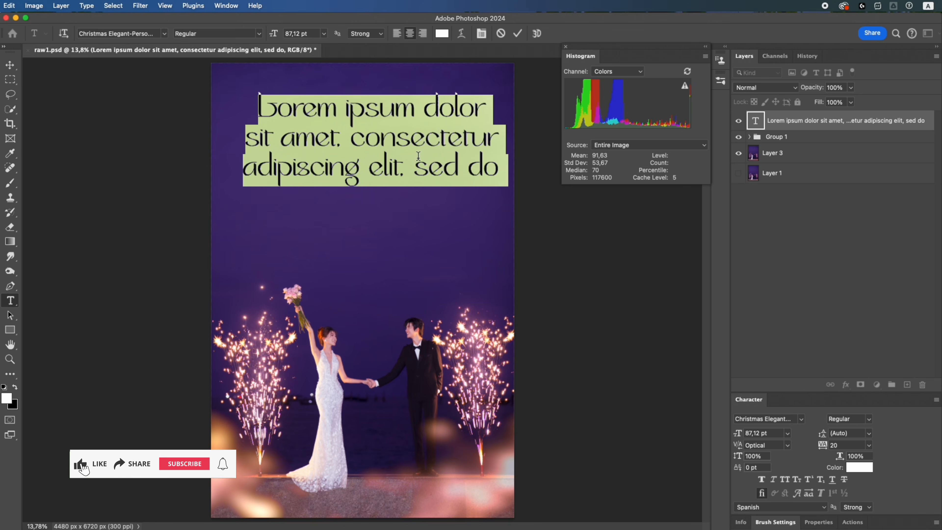
type("For")
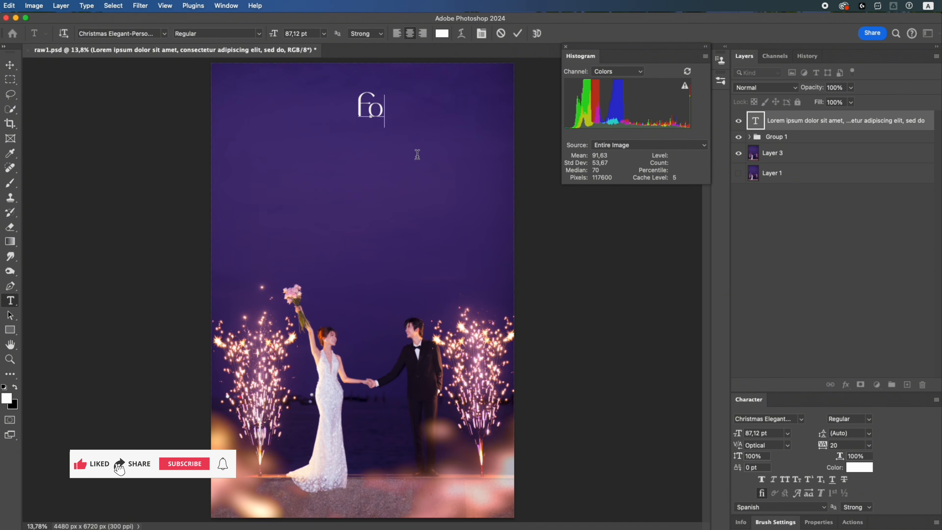
type("ever")
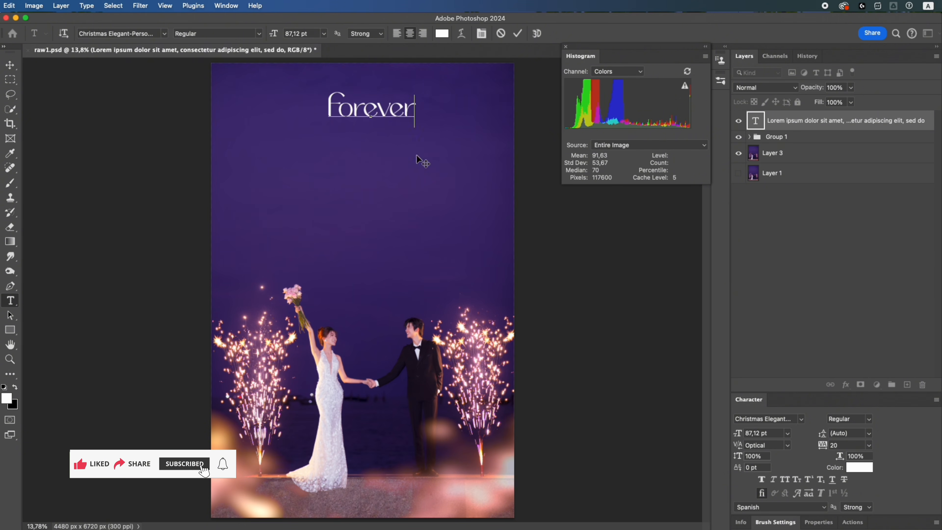
key("Escape")
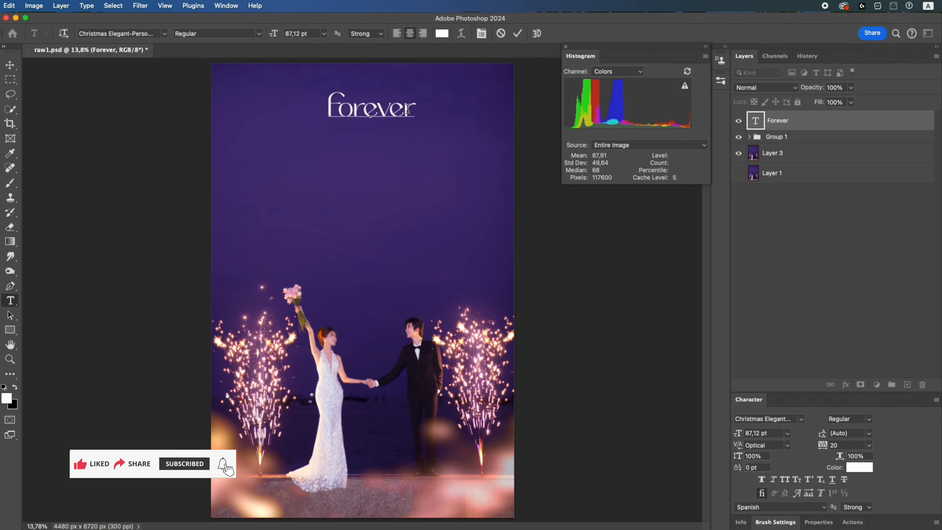
Format the "Forever" title in all caps with the DFVN Berfilem Regular font at 143 pt
double_click(406, 111)
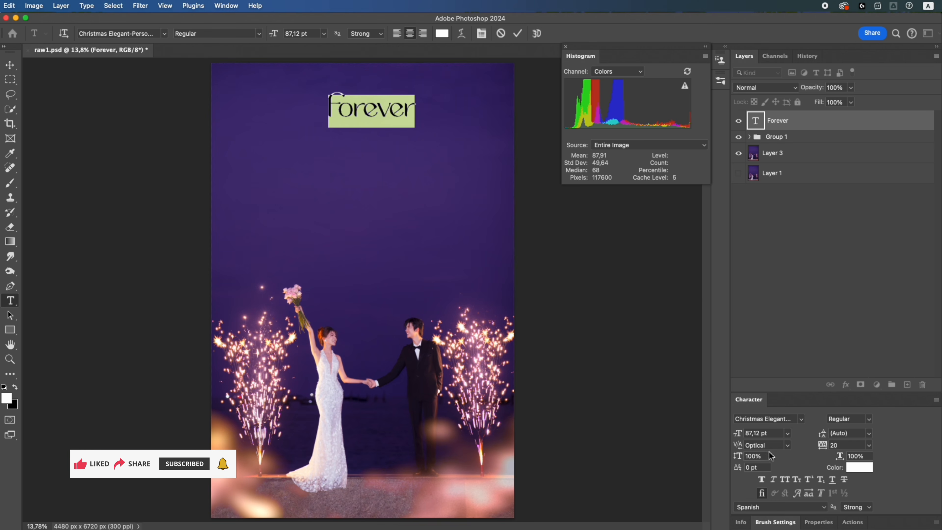
left_click(785, 480)
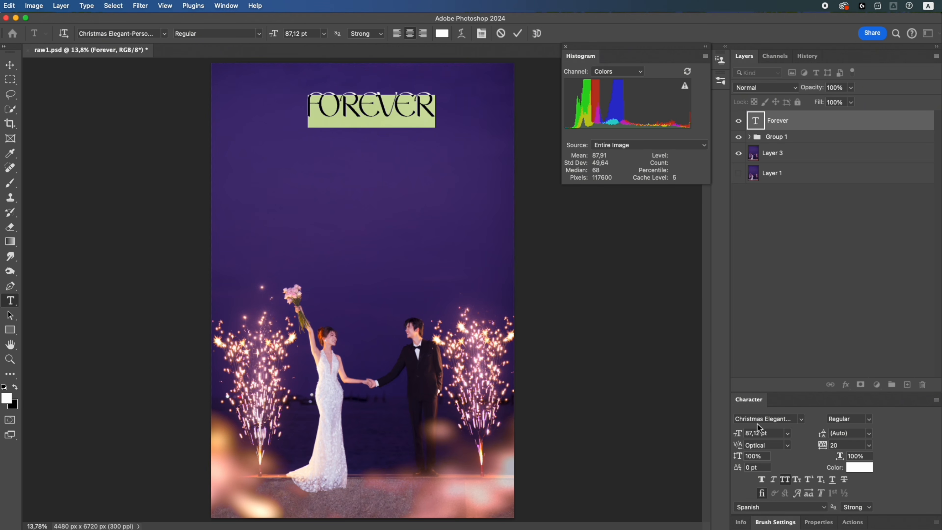
left_click(801, 419)
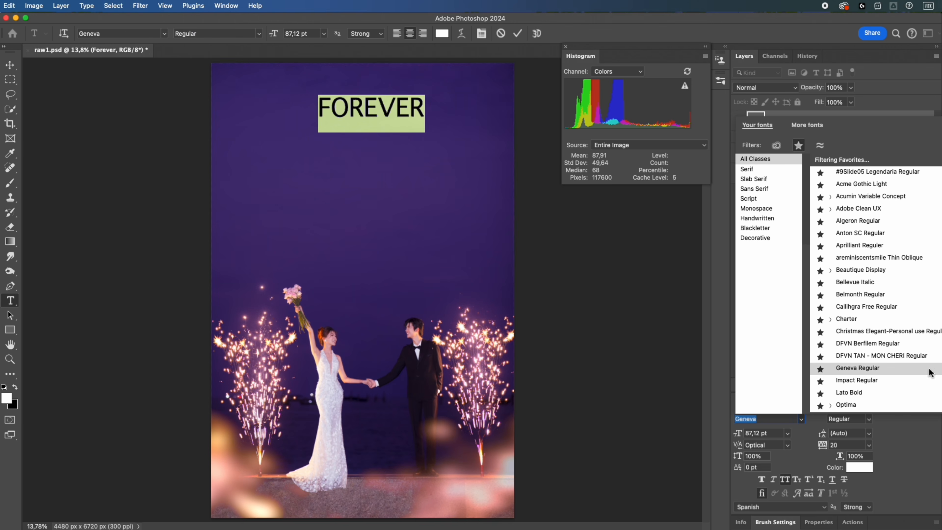
left_click(934, 345)
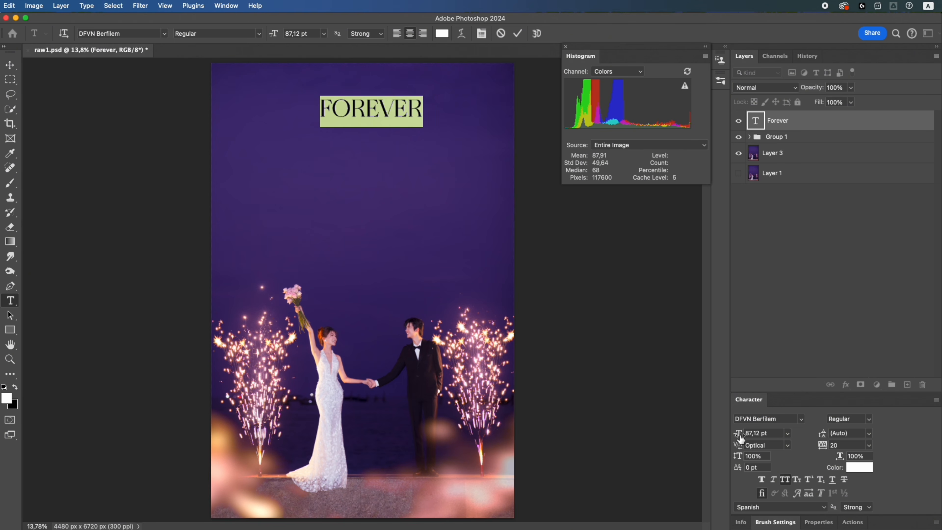
left_click_drag(739, 438, 767, 435)
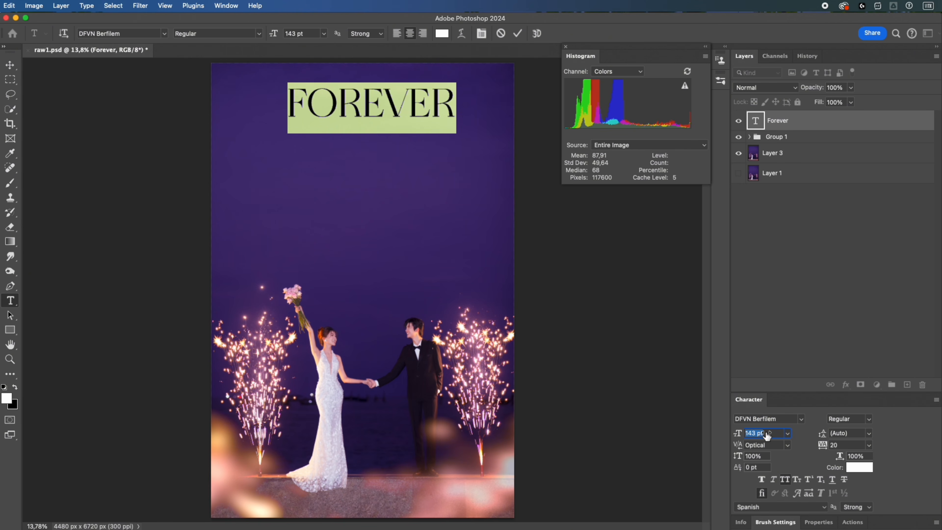
left_click(517, 34)
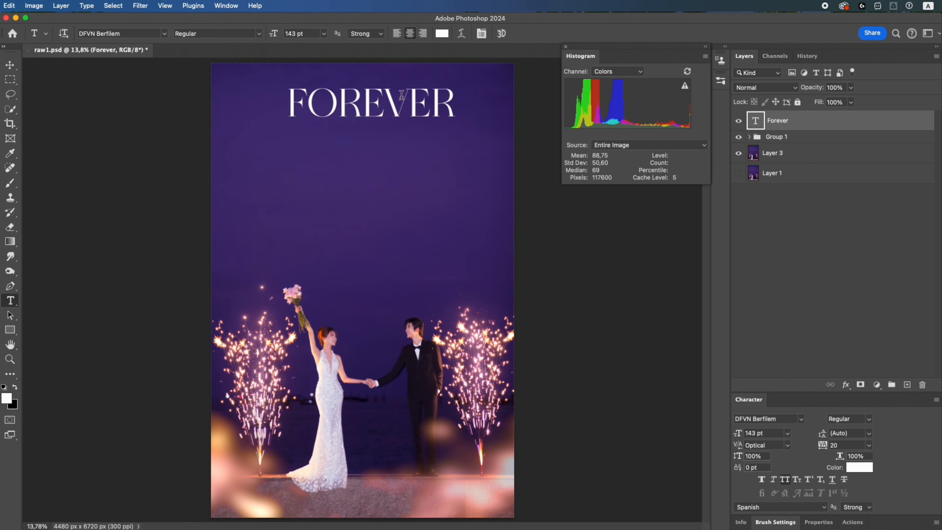
Duplicate the "Forever" text layer and place the copy directly below the original title
key("ctrl+j")
left_click_drag(400, 97, 405, 160)
key("t")
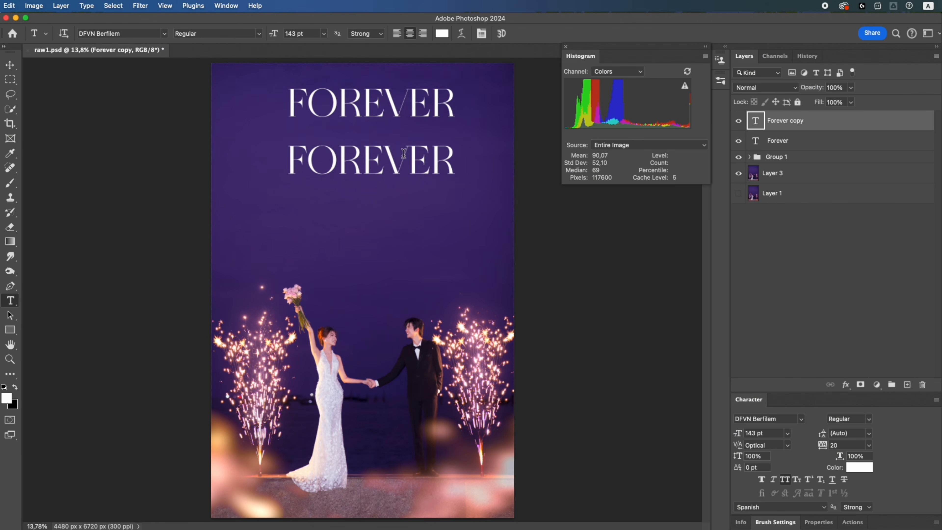
Turn off all caps on the lower "Forever" copy, replace its wording with "Together" and commit the text
left_click_drag(455, 159, 281, 158)
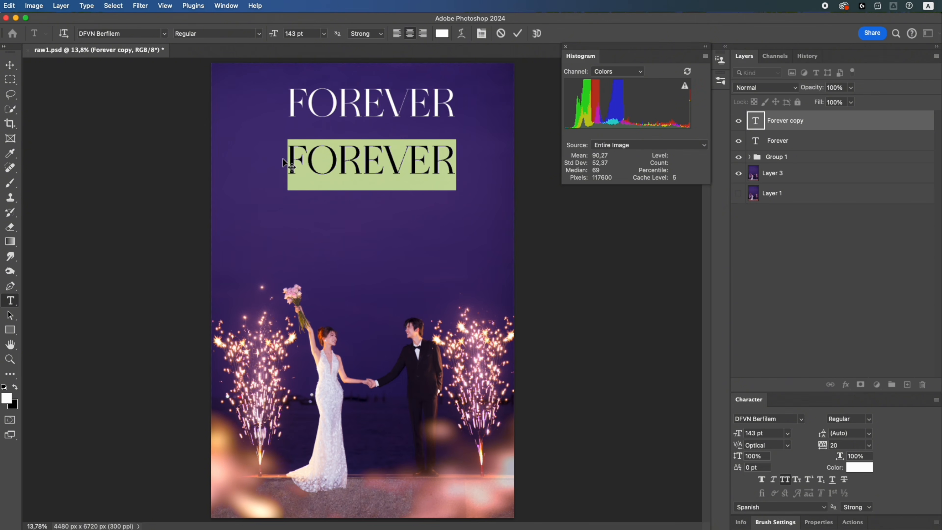
left_click(781, 479)
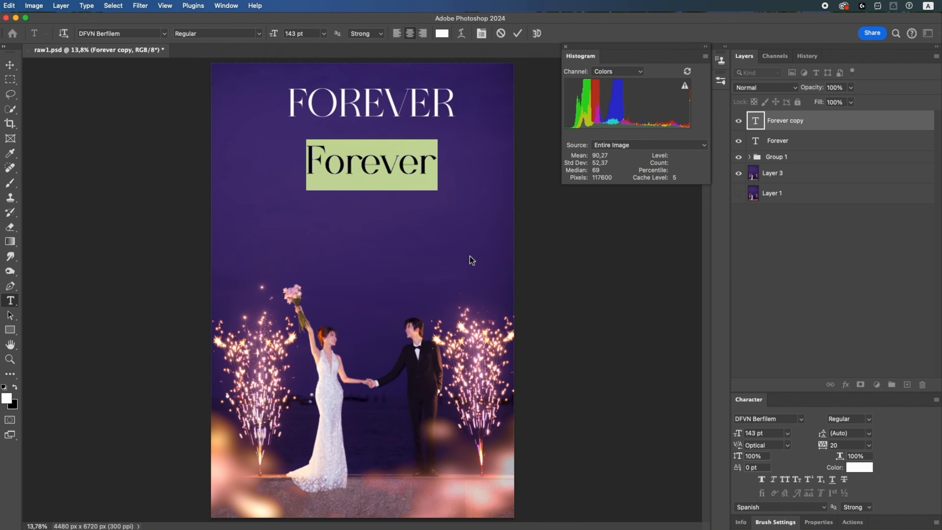
left_click(430, 164)
key("BackSpace")
key("BackSpace")
key("BackSpace")
key("BackSpace")
key("BackSpace")
key("BackSpace")
key("BackSpace")
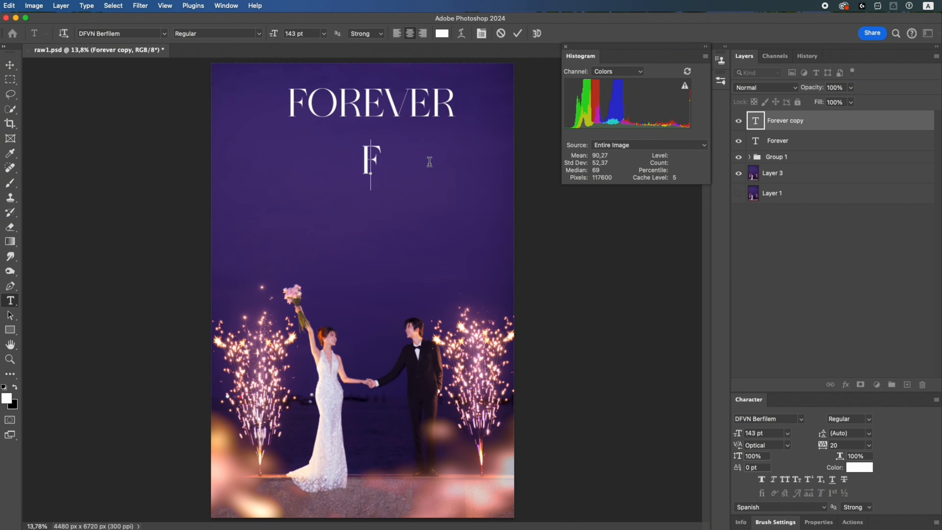
type("Together")
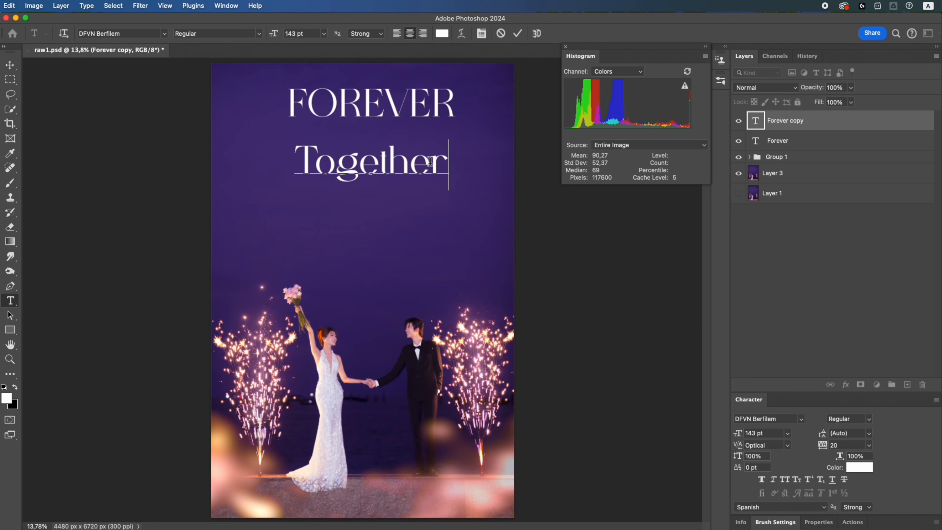
left_click(516, 35)
Set the "Together" text in Callihgra Free Regular at 102 pt and move it up close beneath the "FOREVER" title
left_click(799, 419)
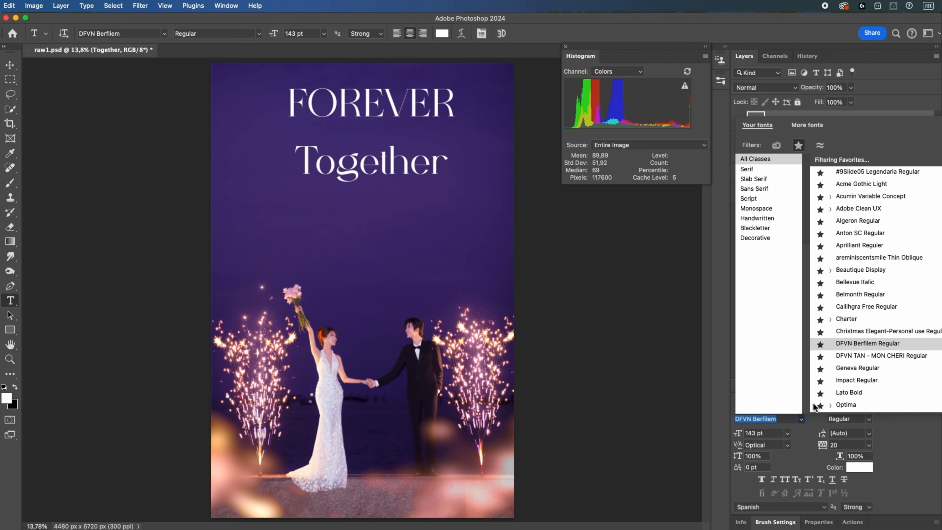
left_click(859, 306)
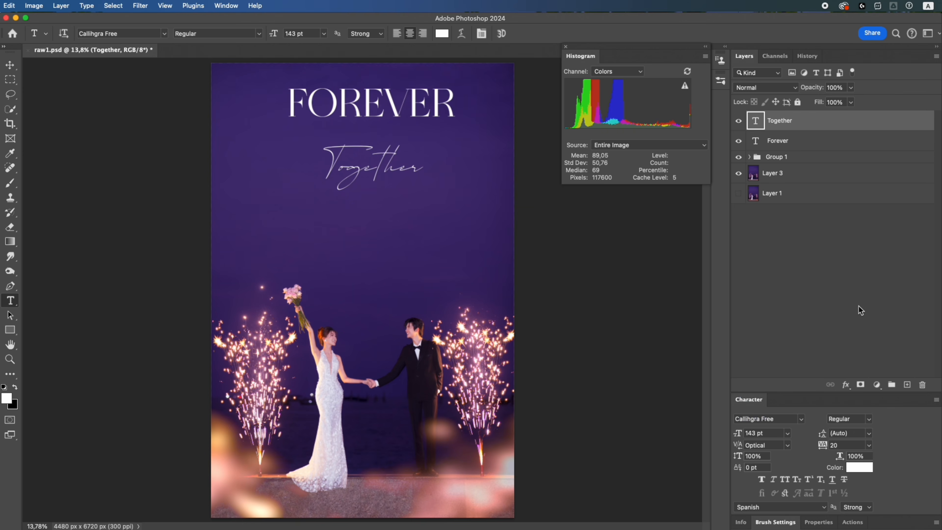
left_click_drag(731, 438, 728, 434)
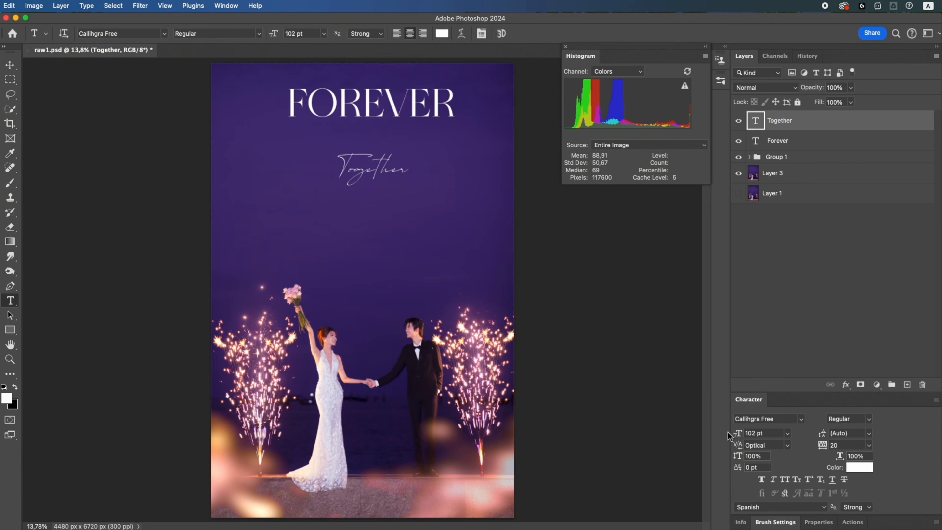
key("v")
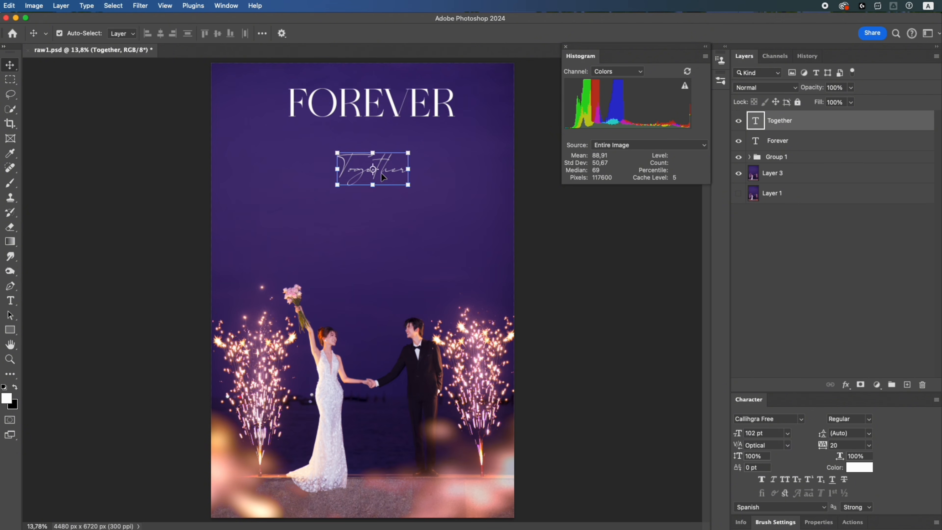
left_click_drag(381, 172, 388, 154)
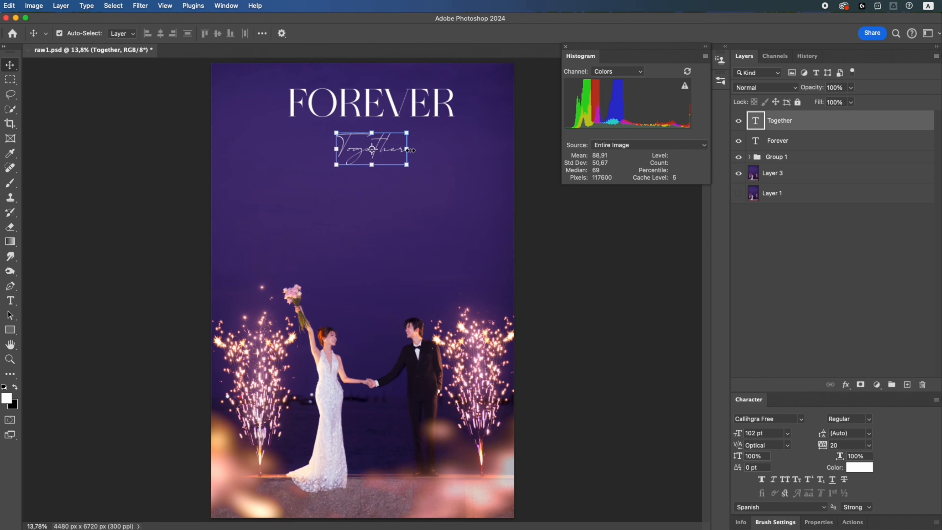
Group the "Together" and "Forever" text layers, then enlarge the group and center it horizontally in the sky
left_click(789, 143, "shift")
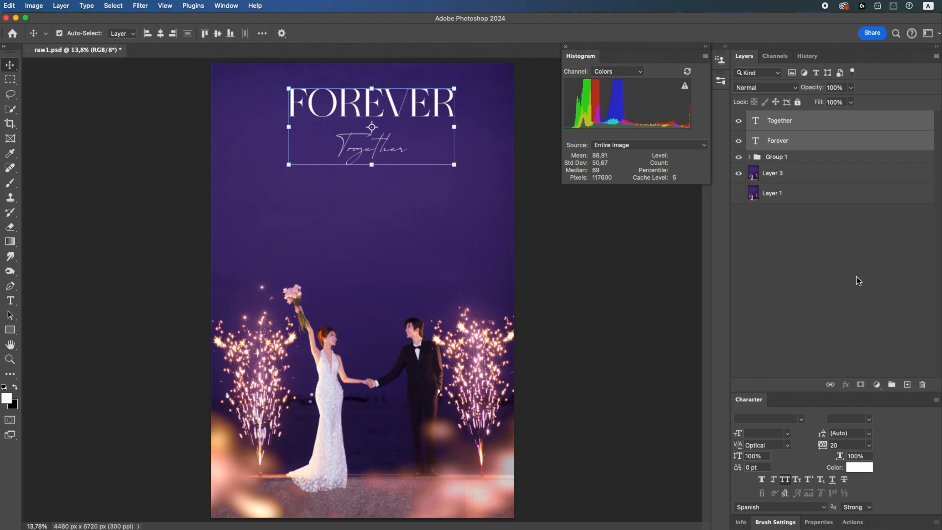
left_click(891, 385)
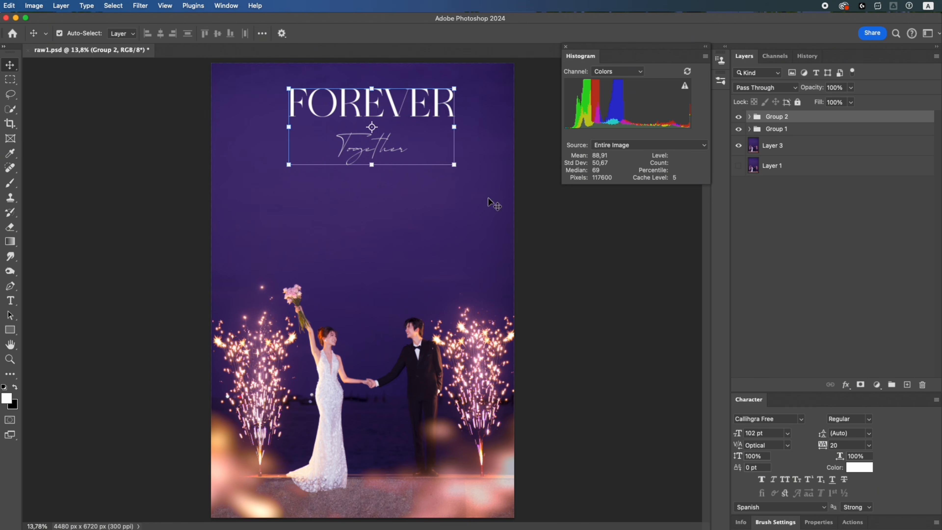
key("ctrl+t")
left_click_drag(372, 165, 373, 190)
mouse_move(425, 147)
left_mouse_down()
mouse_move(407, 158)
mouse_move(416, 152)
left_mouse_up()
left_click(543, 34)
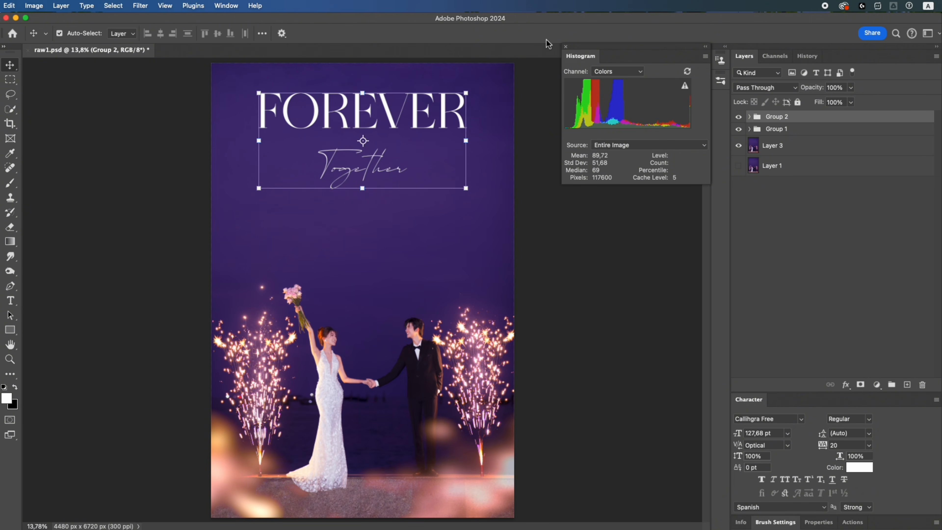
Compare the composition with the original photo by isolating Layer 1 and restoring the other layers
key("m")
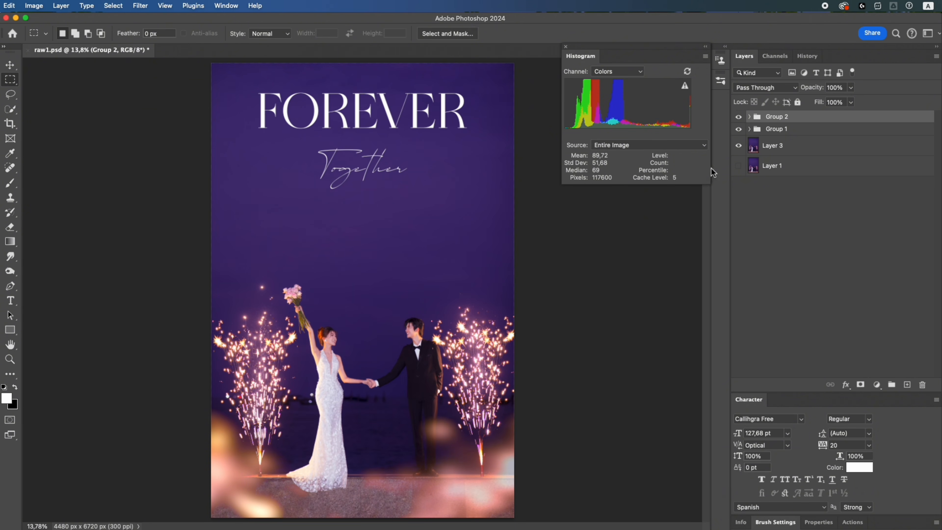
left_click(739, 170, "alt")
left_click(739, 167, "alt")
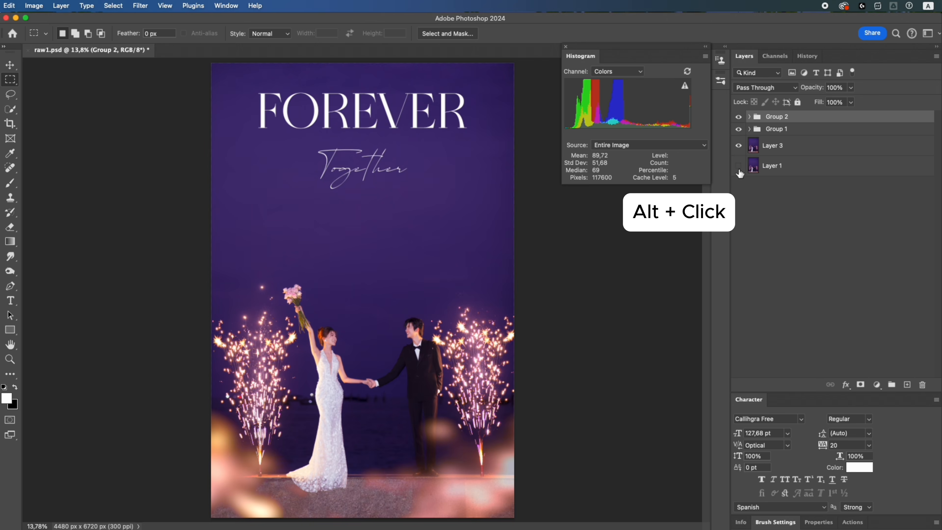
Stamp all visible layers into a new top layer and set its Camera Raw Contrast to +17 and Shadows to -23
key("z")
key("ctrl+shift+alt+e")
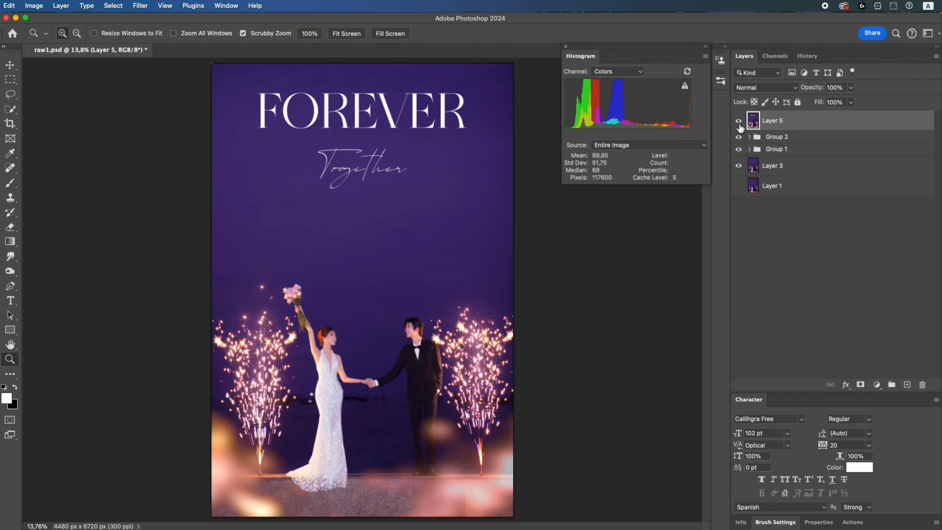
key("ctrl+shift+a")
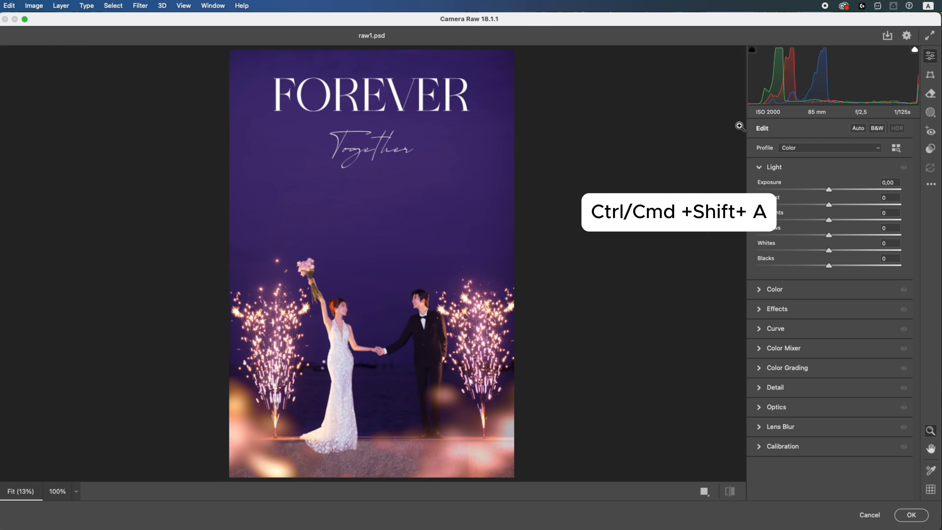
left_click_drag(829, 204, 814, 241)
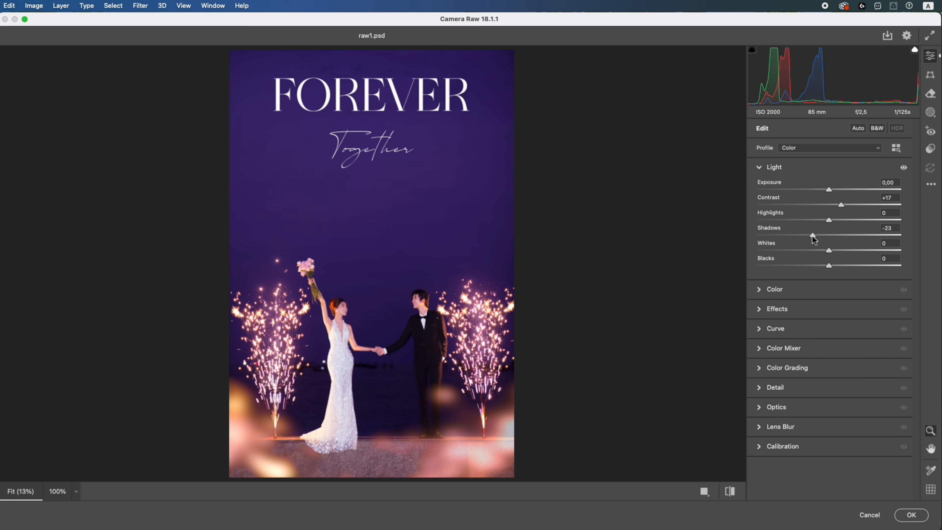
Set the Camera Raw Sharpening to 18 with Masking at 64
left_click(786, 388)
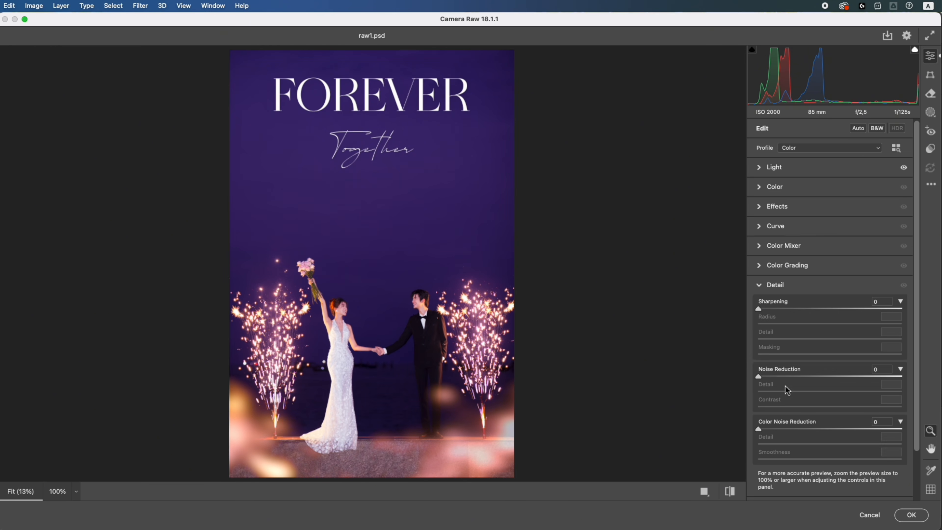
left_click_drag(759, 309, 777, 312)
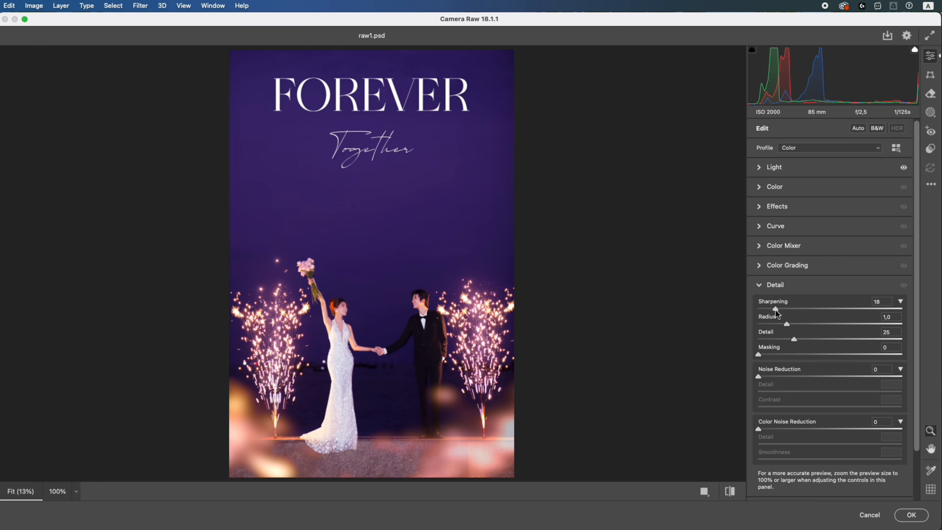
left_click_drag(758, 355, 852, 359)
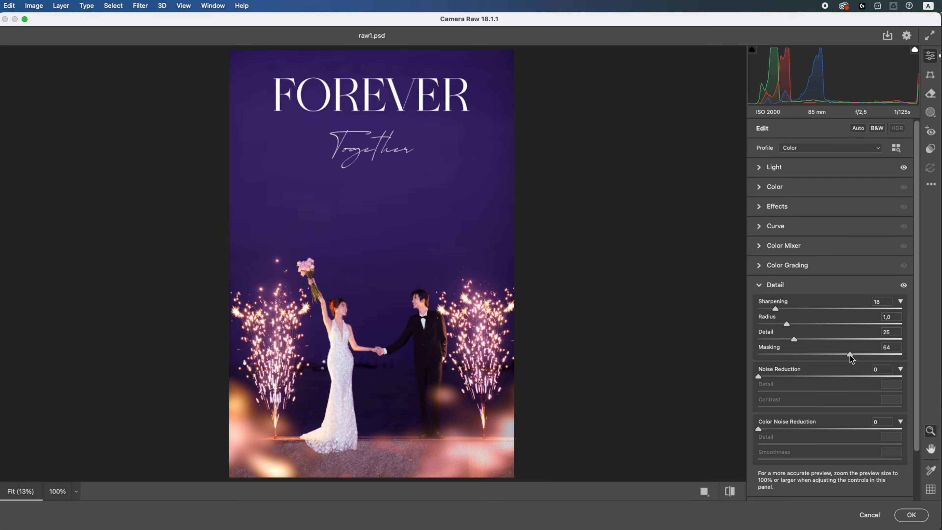
Add Camera Raw Grain of 4 with Size 5, checking it up close on the bride's face
left_click(806, 214)
left_click_drag(340, 311, 484, 319)
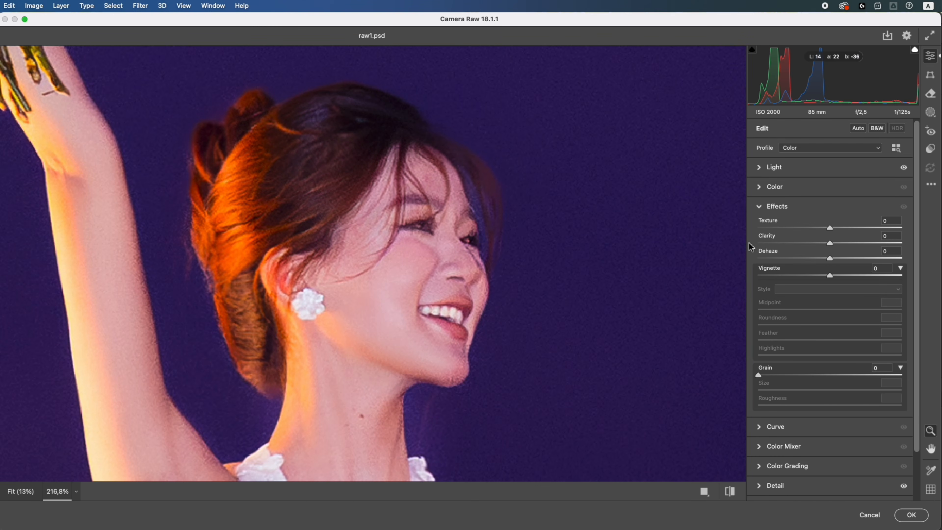
mouse_move(760, 375)
left_mouse_down()
mouse_move(778, 375)
mouse_move(771, 394)
mouse_move(764, 379)
left_mouse_up()
left_click_drag(614, 340, 598, 340)
left_click(598, 340)
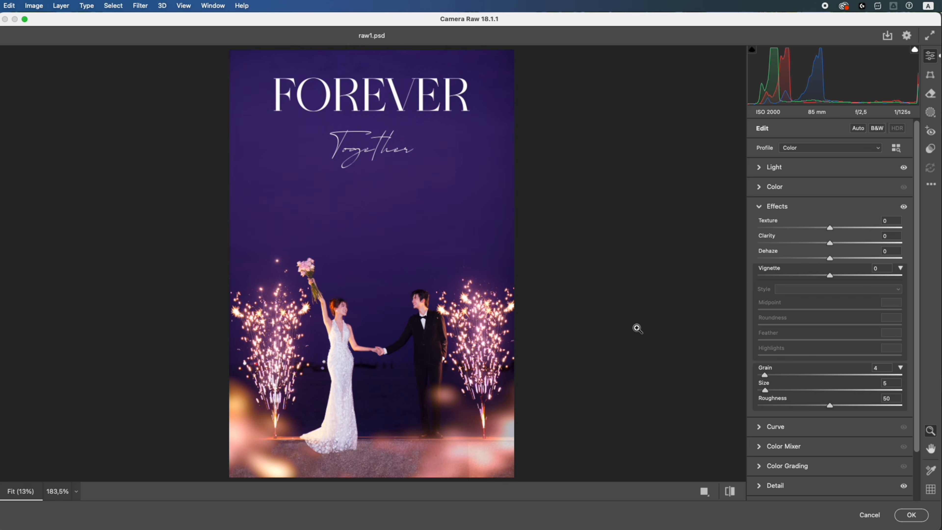
Set the Vignette to -10, compare the before and after views, and apply the Camera Raw adjustments
left_click_drag(830, 281, 823, 281)
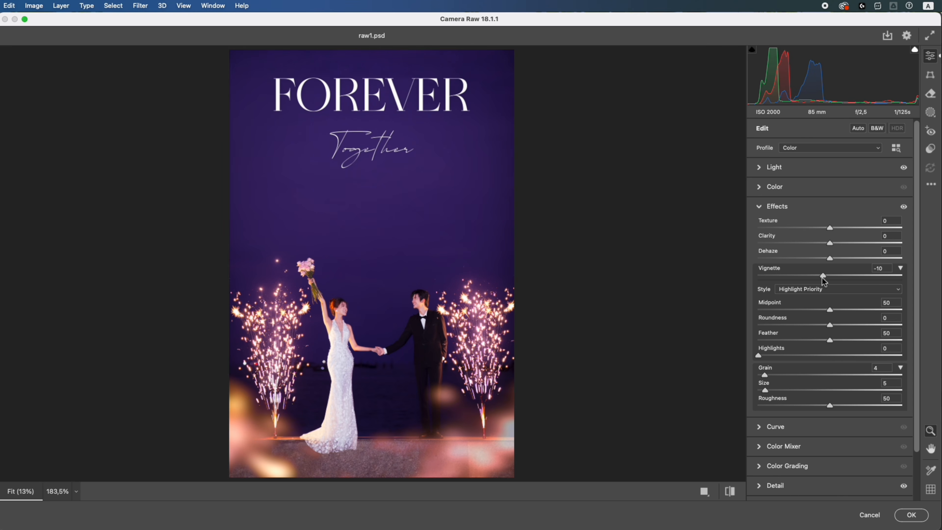
key("p")
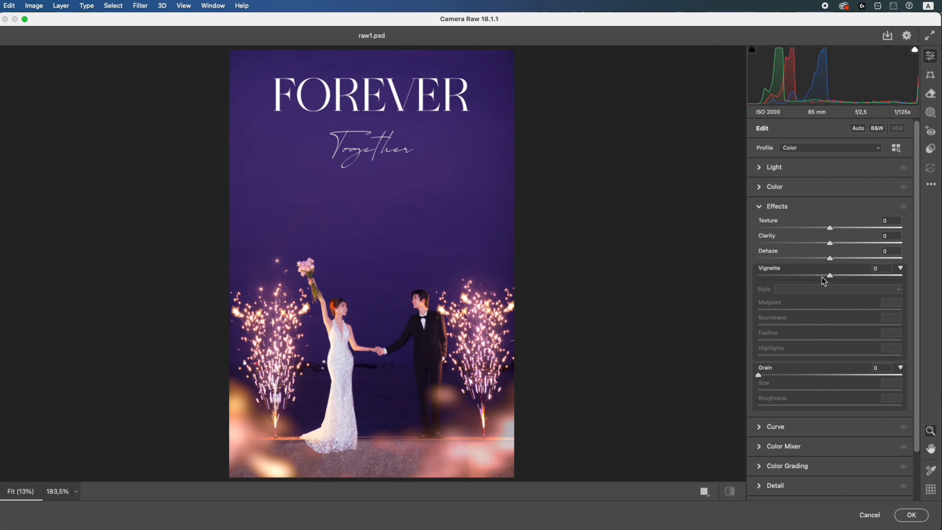
key("p")
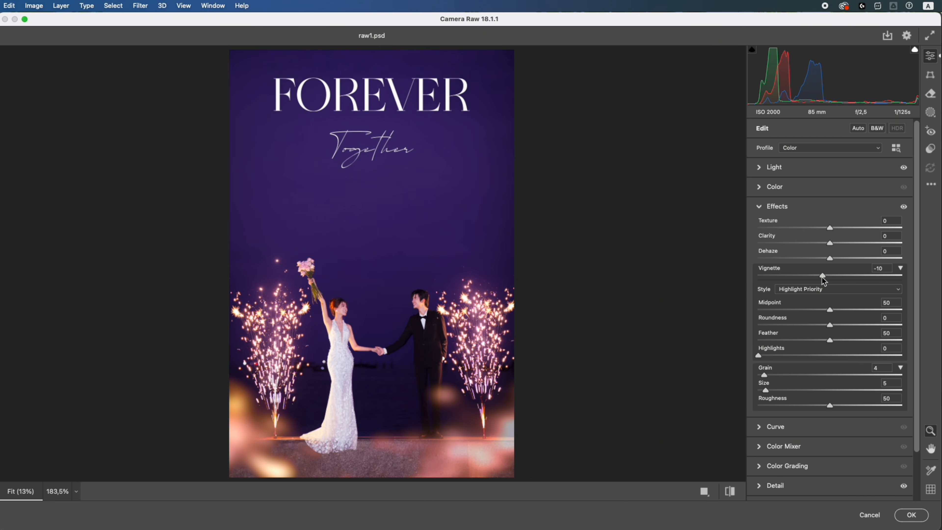
left_click(913, 515)
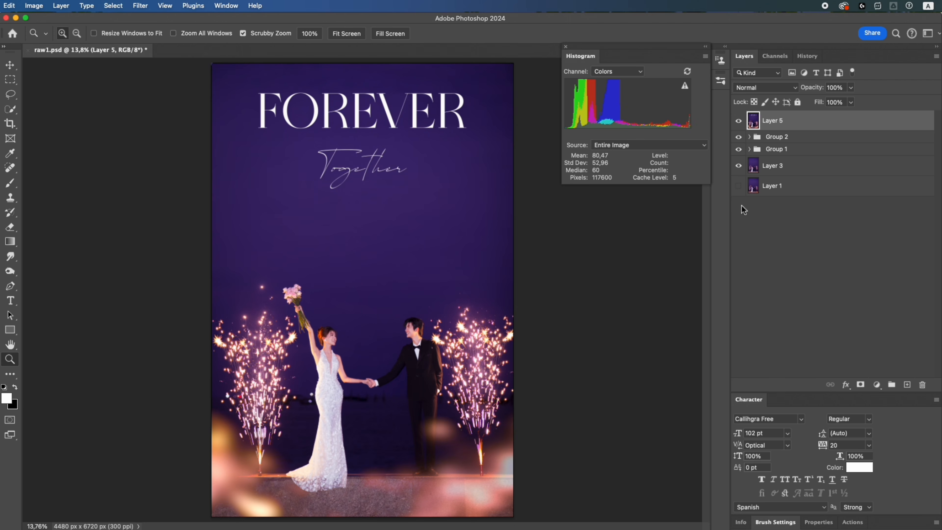
Compare the finished image with the original by isolating Layer 1 and restoring the remaining layers
left_click(739, 187, "alt")
left_click(738, 186, "alt")
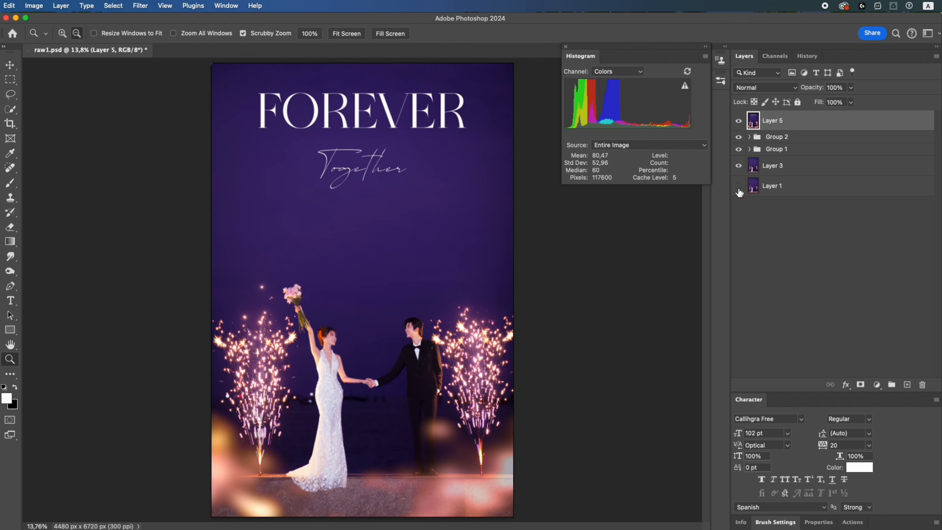